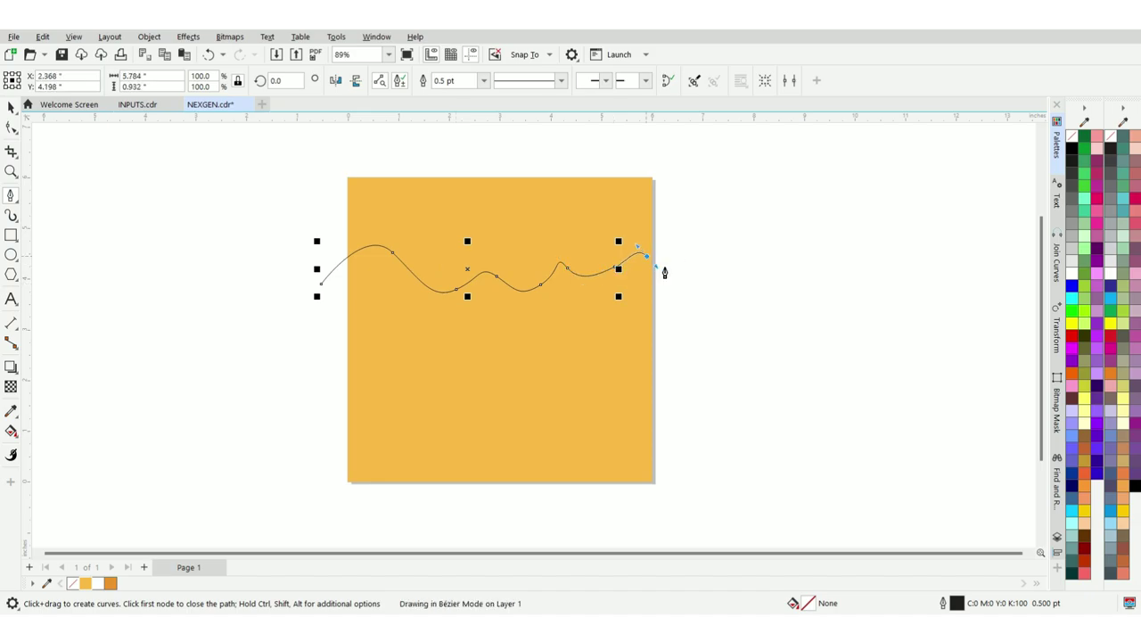
- Close the wavy hill shape across the middle of the square and fill it with the darker orange, without an outline
{"action": "left_click", "coordinate": [646, 256]}
{"action": "left_click", "coordinate": [676, 268]}
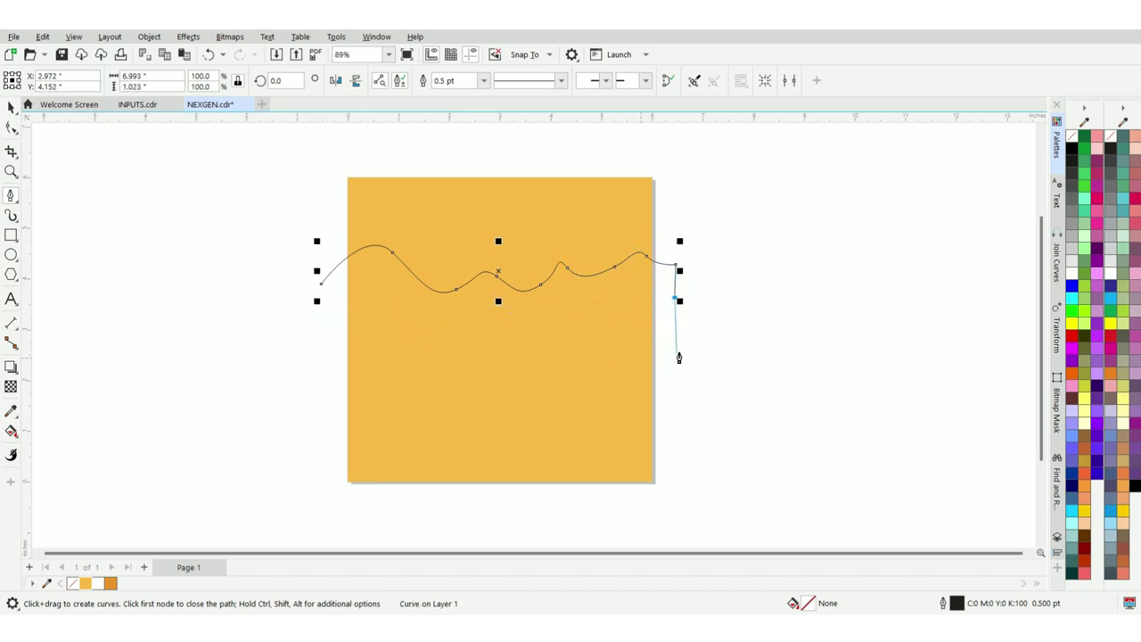
{"action": "left_click", "coordinate": [313, 334]}
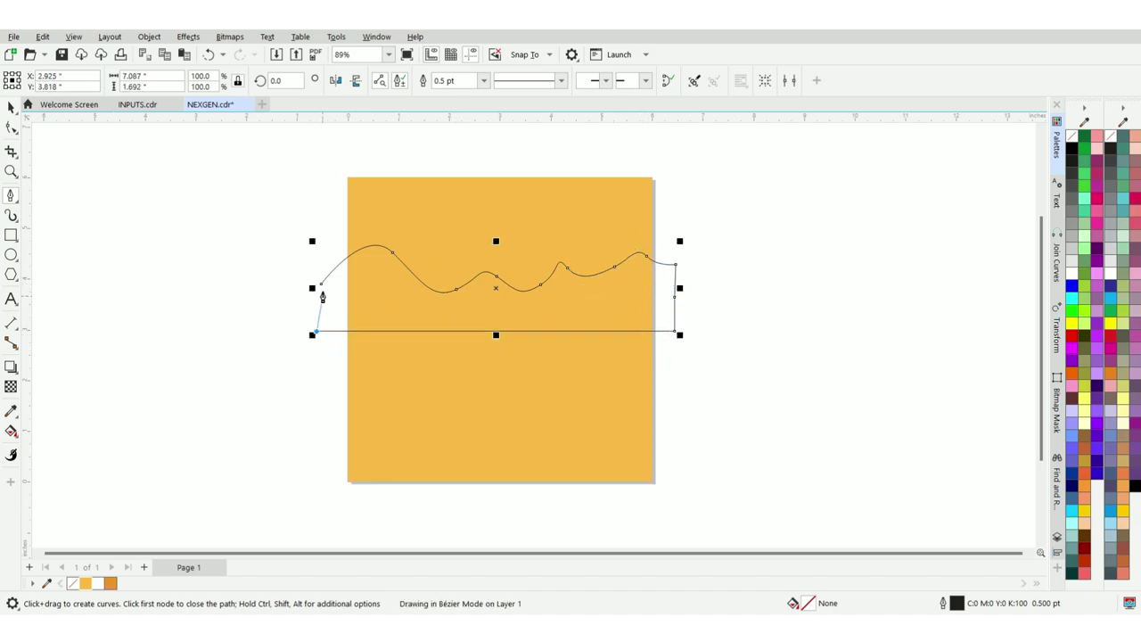
{"action": "key", "text": "space"}
{"action": "left_click", "coordinate": [110, 583]}
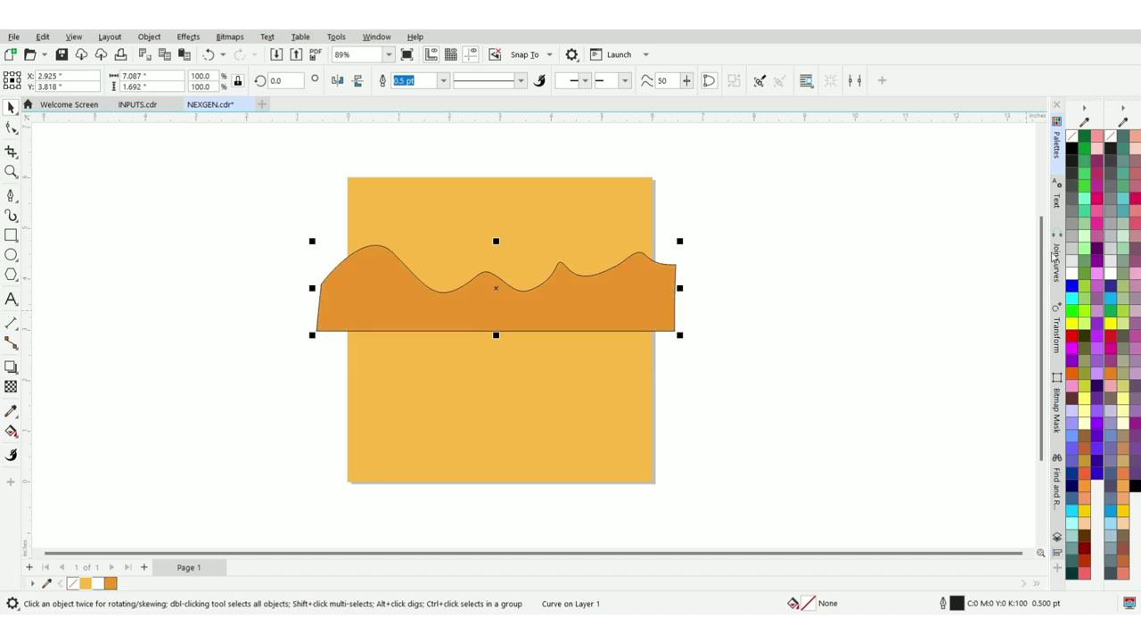
{"action": "right_click", "coordinate": [1071, 135]}
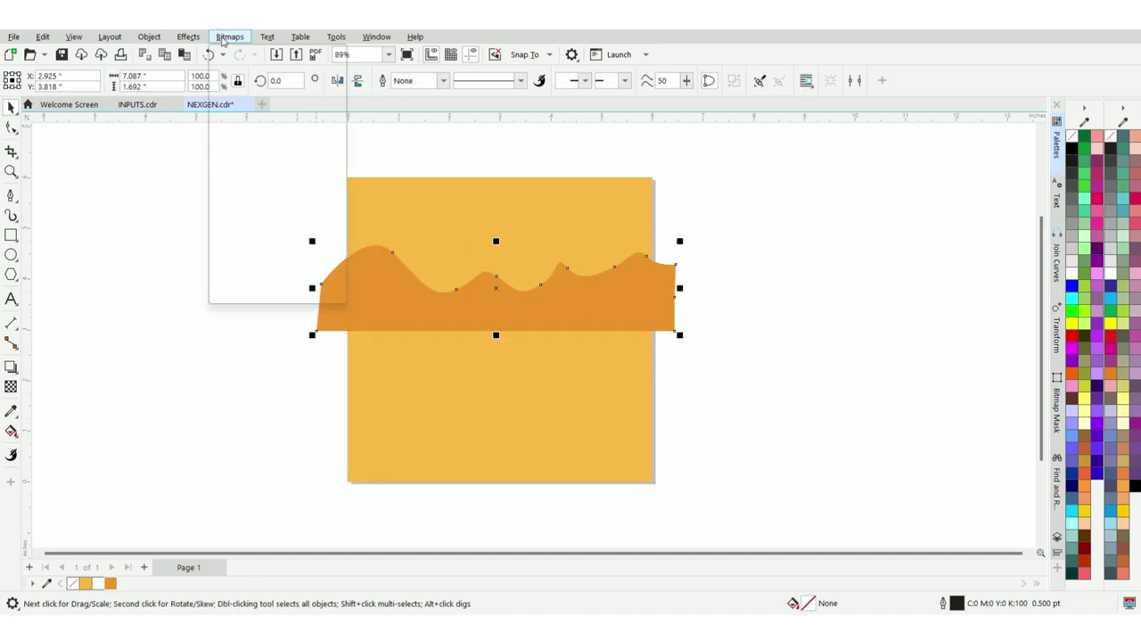
- Apply a Gaussian Blur with a radius of 42.3 pixels to the orange hill shape
{"action": "left_click", "coordinate": [188, 38]}
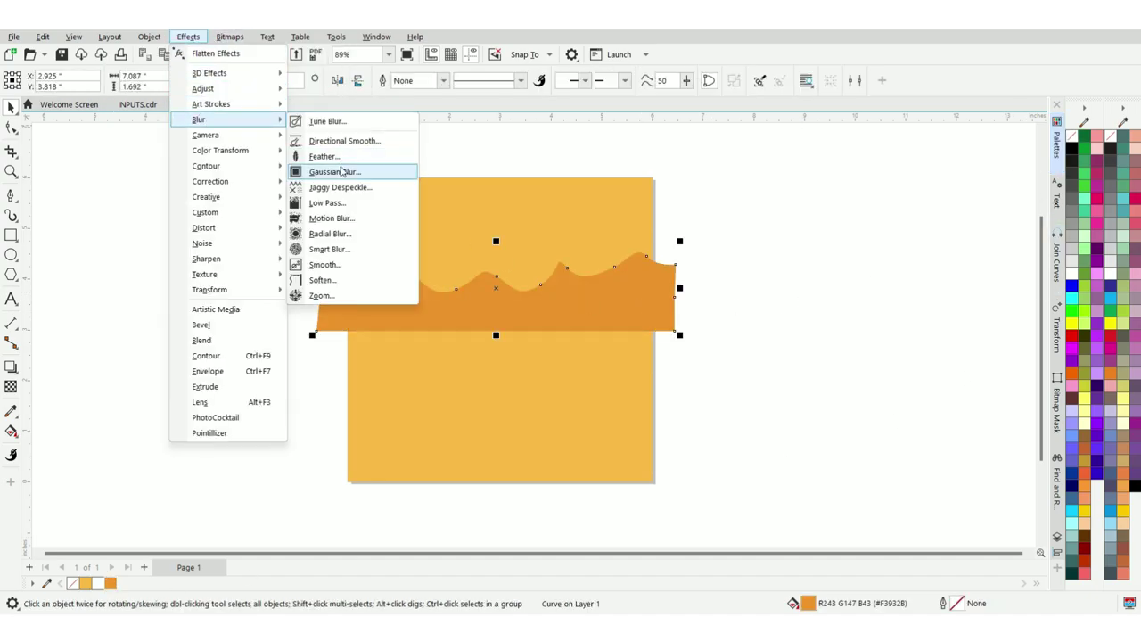
{"action": "left_click", "coordinate": [461, 274]}
{"action": "left_click_drag", "start_coordinate": [604, 270], "coordinate": [789, 332]}
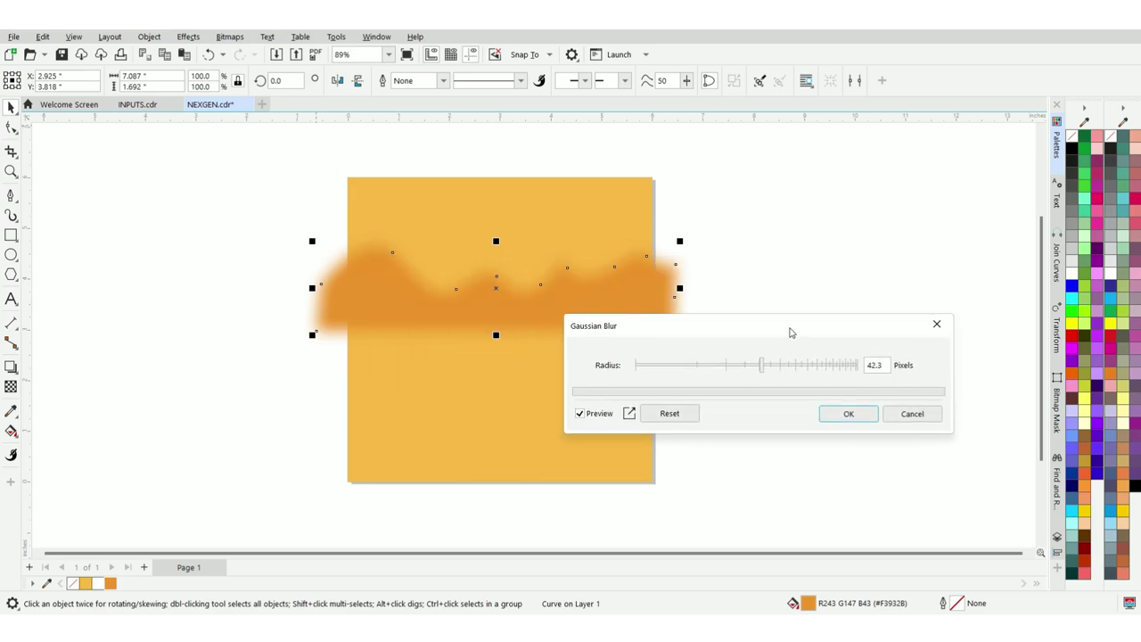
{"action": "left_click", "coordinate": [848, 413]}
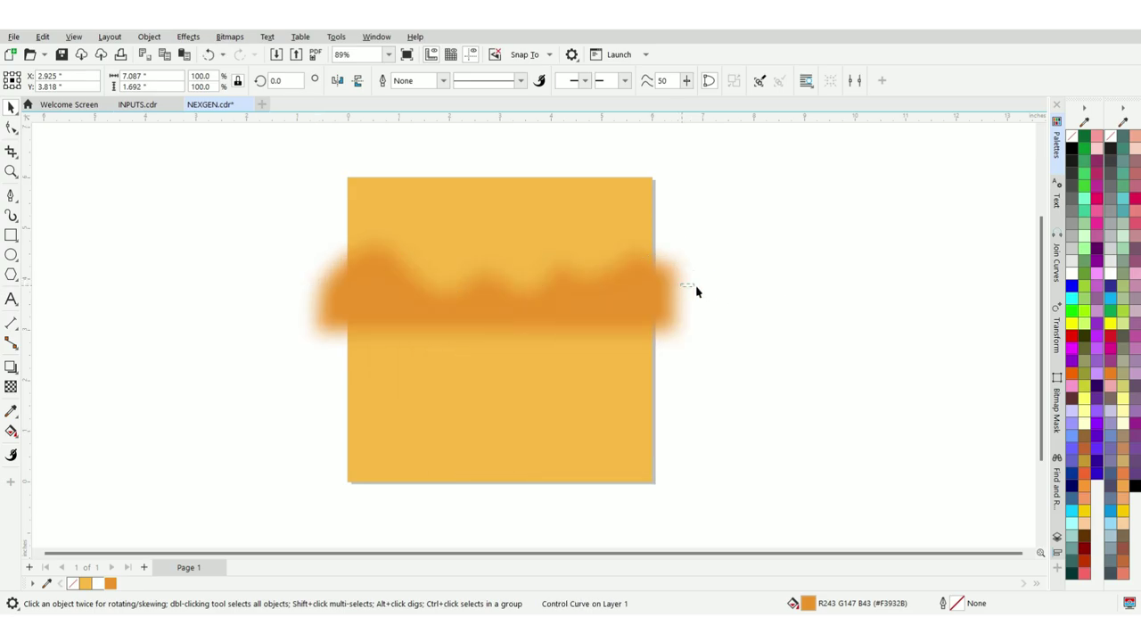
- Widen the blurred hill shape to about 10.68 in and place a copy slightly above and to its left
{"action": "left_click", "coordinate": [676, 290]}
{"action": "left_click_drag", "start_coordinate": [682, 287], "coordinate": [771, 288]}
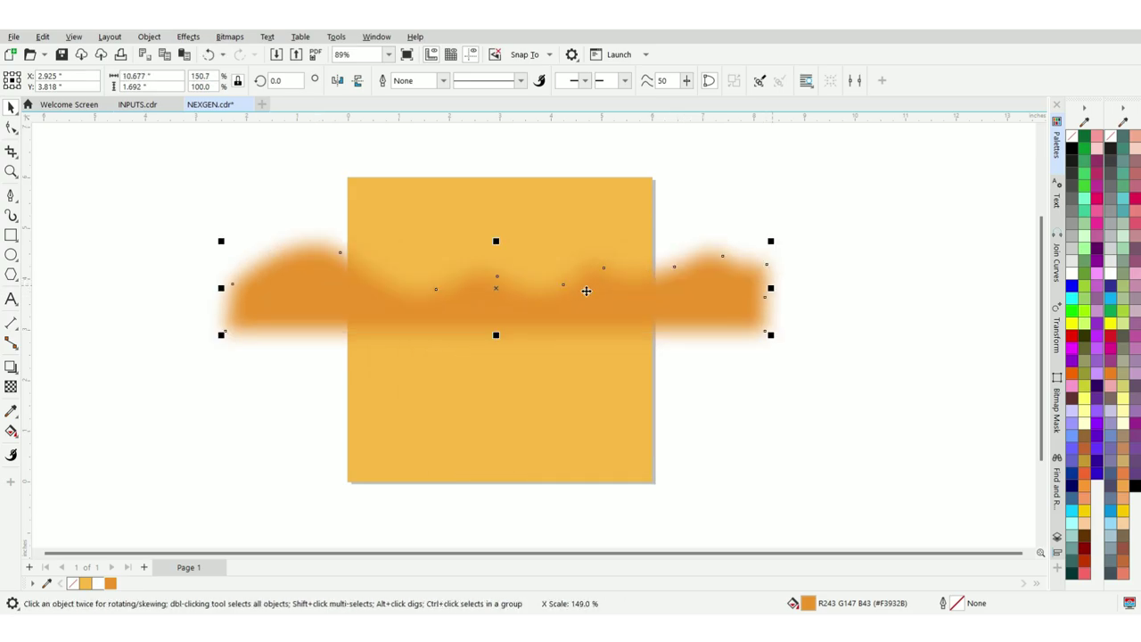
{"action": "left_click_drag", "start_coordinate": [585, 291], "coordinate": [497, 281]}
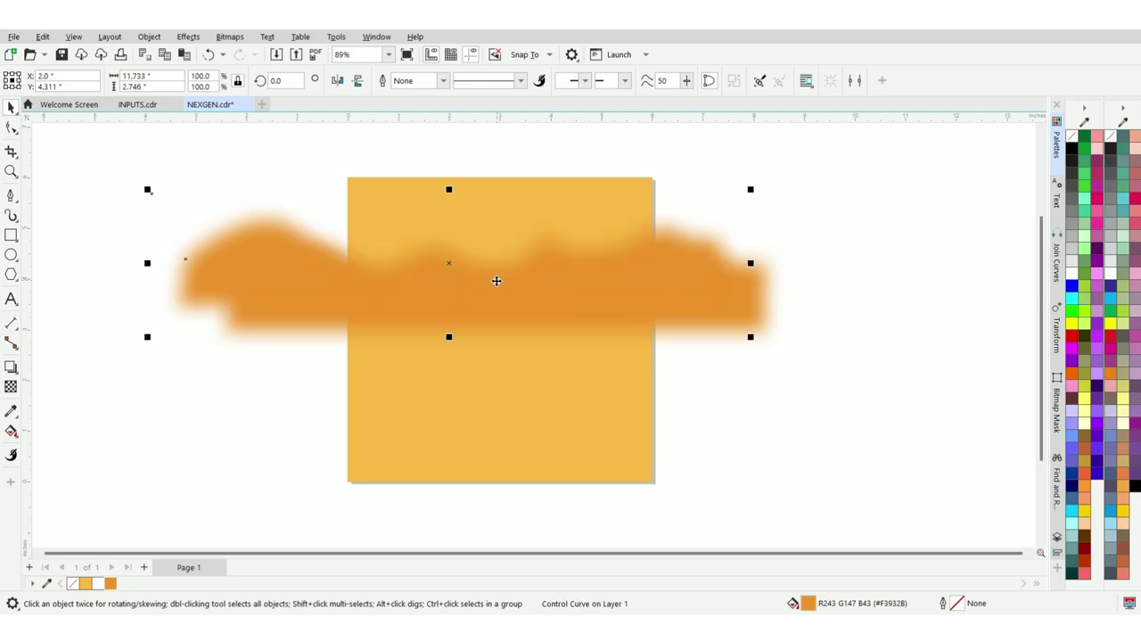
- Recolour the copied hill shape light green (#A5E35D) and place it behind the orange one
{"action": "key", "text": "shift+F11"}
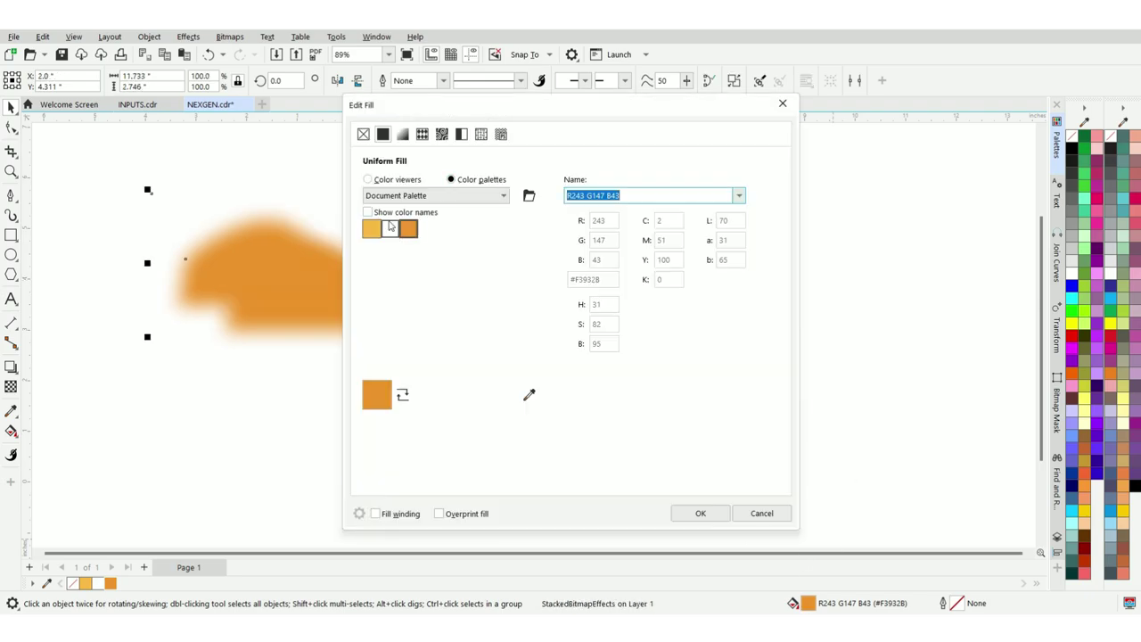
{"action": "left_click", "coordinate": [381, 179]}
{"action": "mouse_move", "coordinate": [498, 105]}
{"action": "left_mouse_down"}
{"action": "mouse_move", "coordinate": [781, 181]}
{"action": "mouse_move", "coordinate": [949, 157]}
{"action": "mouse_move", "coordinate": [756, 122]}
{"action": "left_mouse_up"}
{"action": "left_click", "coordinate": [888, 283]}
{"action": "left_click", "coordinate": [765, 254]}
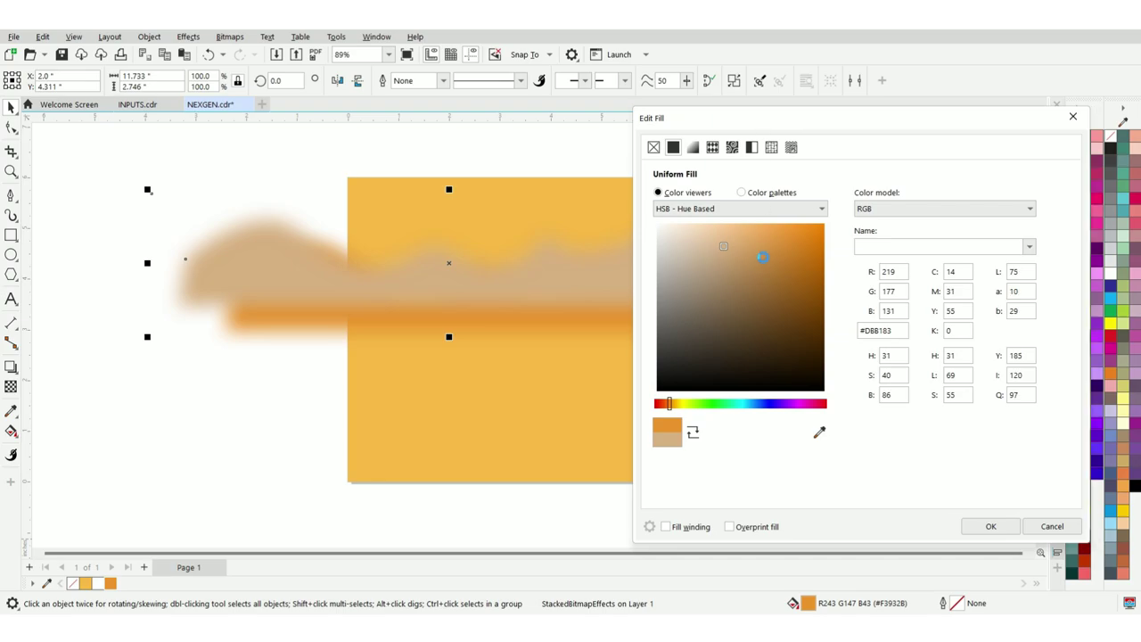
{"action": "left_click", "coordinate": [738, 248]}
{"action": "left_click", "coordinate": [698, 405]}
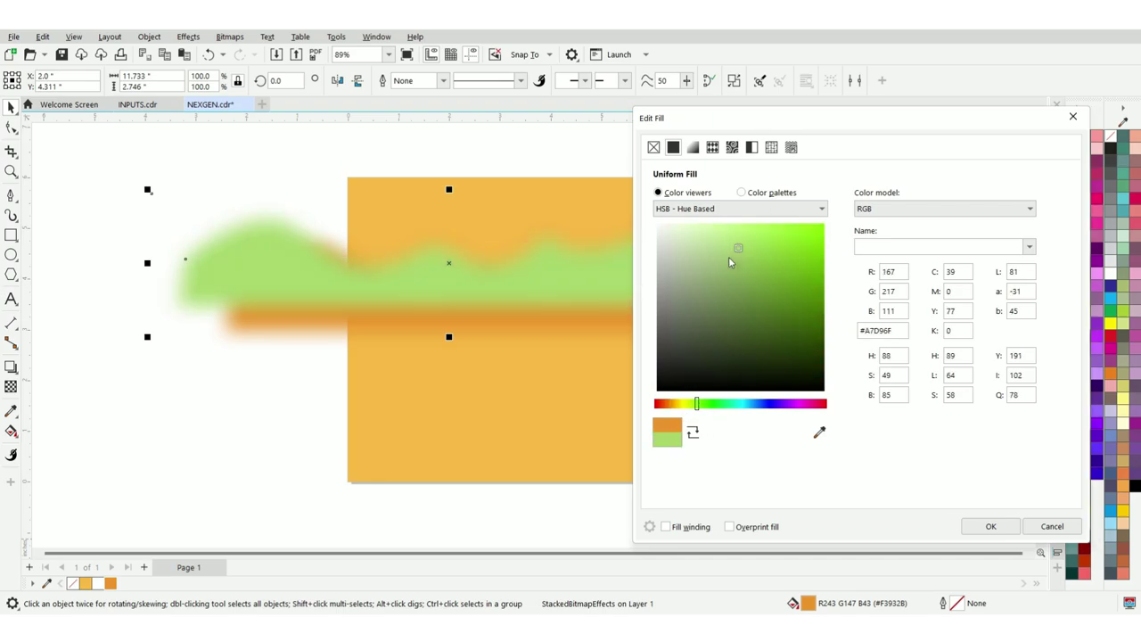
{"action": "left_click_drag", "start_coordinate": [750, 249], "coordinate": [755, 247]}
{"action": "left_click_drag", "start_coordinate": [851, 122], "coordinate": [802, 111]}
{"action": "left_click", "coordinate": [941, 516]}
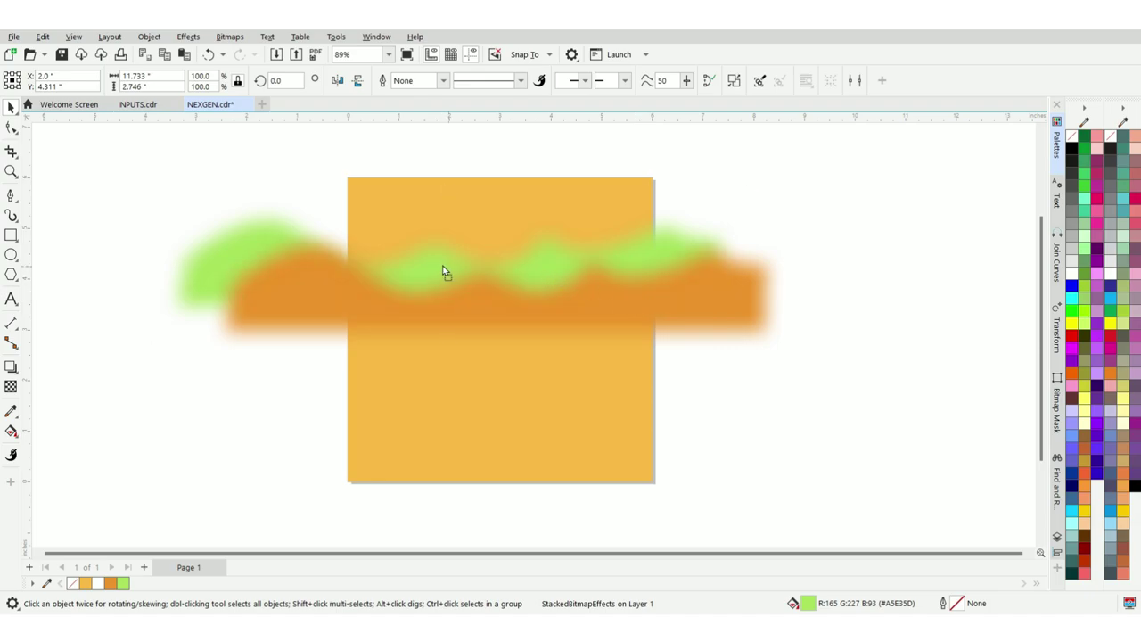
- Select both blurred hill shapes and PowerClip them inside the yellow-orange square
{"action": "left_click_drag", "start_coordinate": [899, 383], "coordinate": [153, 169]}
{"action": "right_click", "coordinate": [482, 321]}
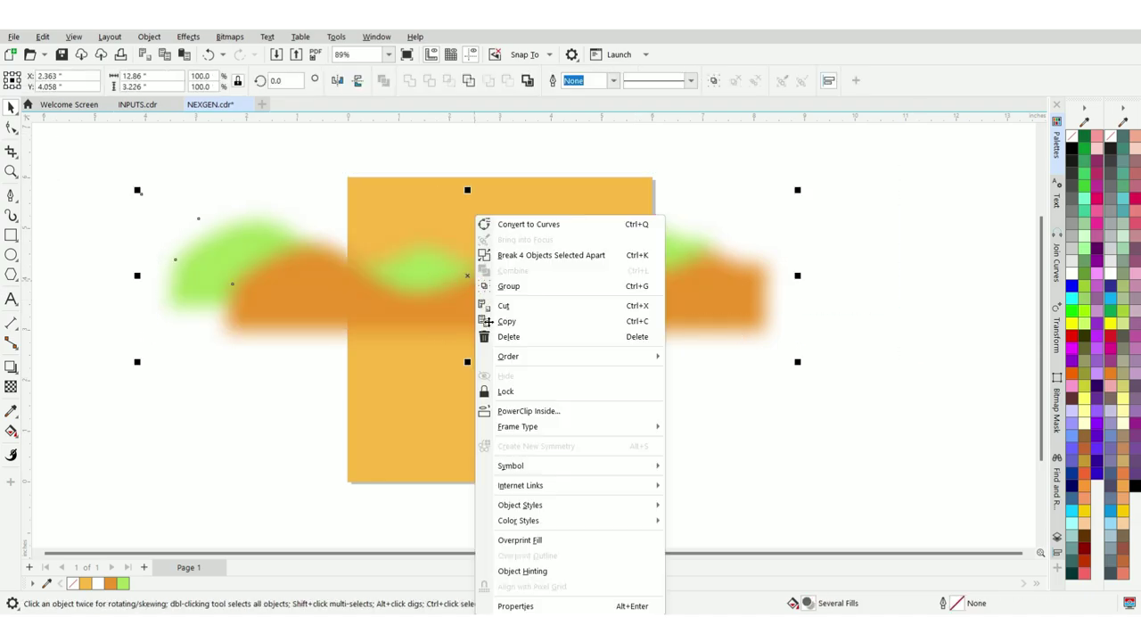
{"action": "left_click", "coordinate": [520, 415]}
{"action": "left_click", "coordinate": [575, 401]}
{"action": "left_click", "coordinate": [703, 383]}
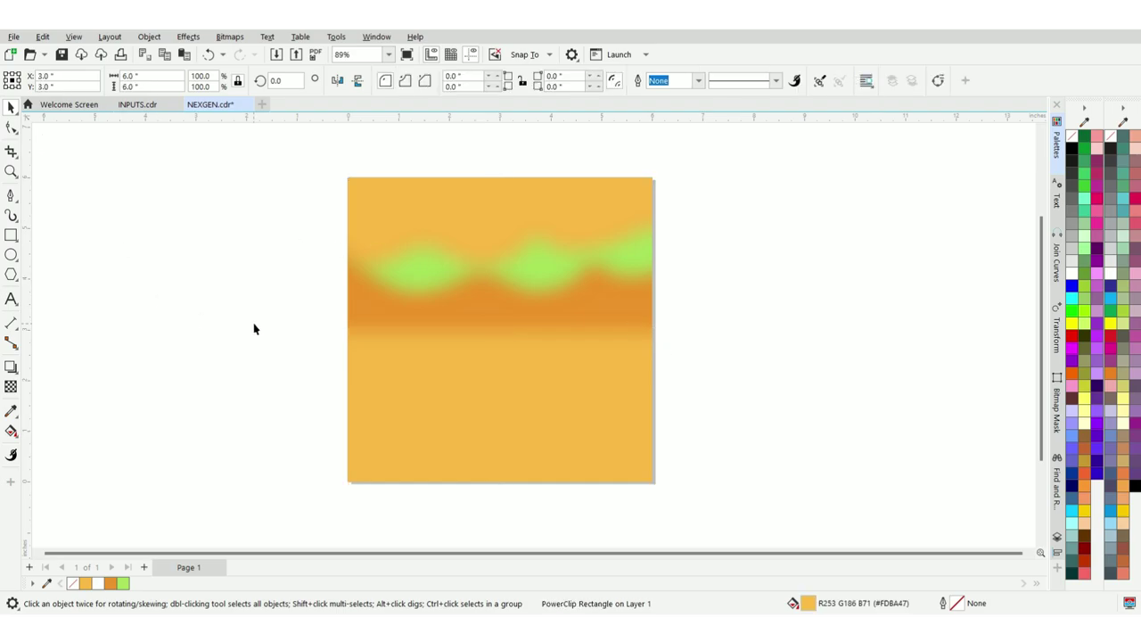
- Paste the auto-rickshaw artwork from INPUTS.cdr and centre it on the page
{"action": "scroll", "coordinate": [417, 295], "scroll_direction": "down", "scroll_amount": 1}
{"action": "scroll", "coordinate": [547, 375], "scroll_direction": "down", "scroll_amount": 3}
{"action": "key", "text": "ctrl+v"}
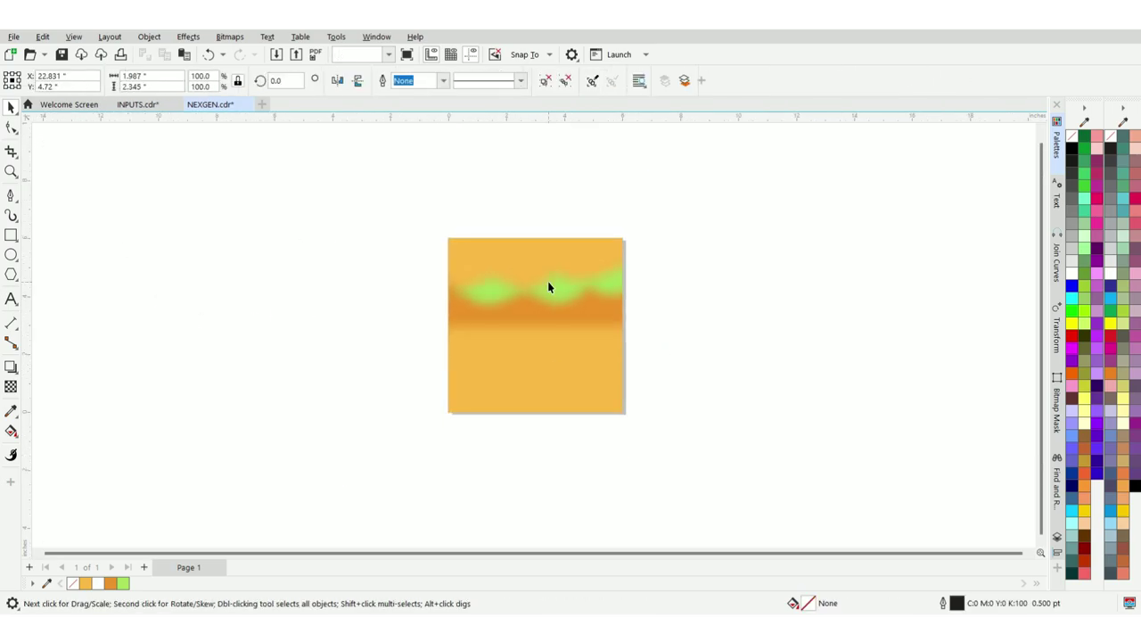
{"action": "scroll", "coordinate": [537, 322], "scroll_direction": "up", "scroll_amount": 5}
{"action": "left_click_drag", "start_coordinate": [537, 322], "coordinate": [537, 311]}
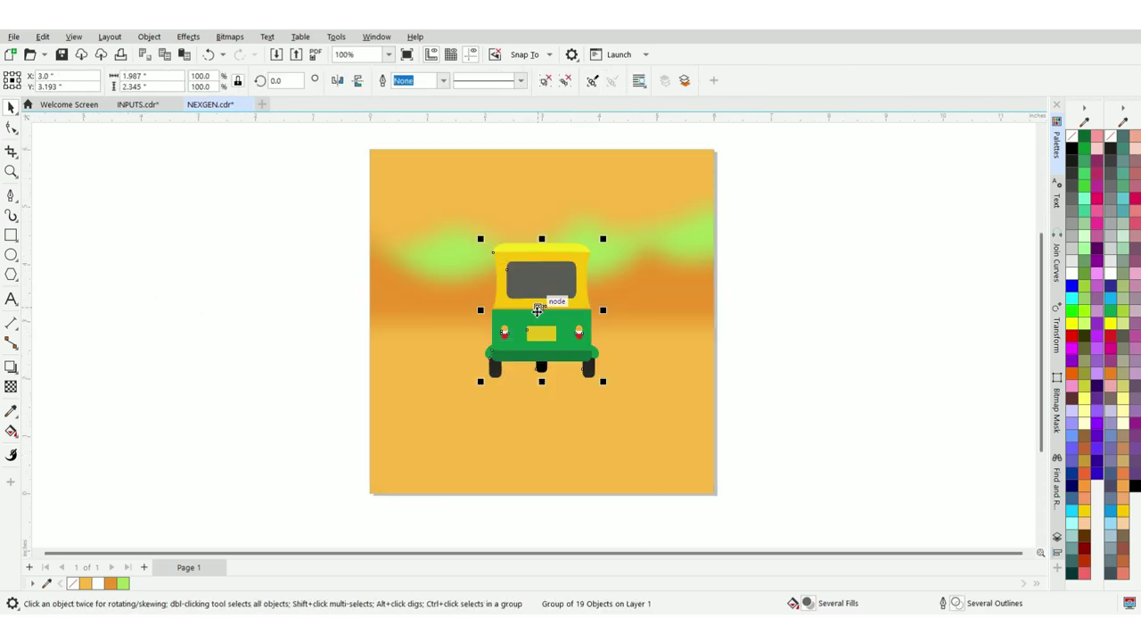
{"action": "key", "text": "p"}
{"action": "left_click", "coordinate": [205, 278]}
- Draw a closed trapezoid road with the Pen tool, from the square's bottom corners up to the rickshaw's wheels, about 6 by 2.2 in
{"action": "left_click", "coordinate": [18, 203]}
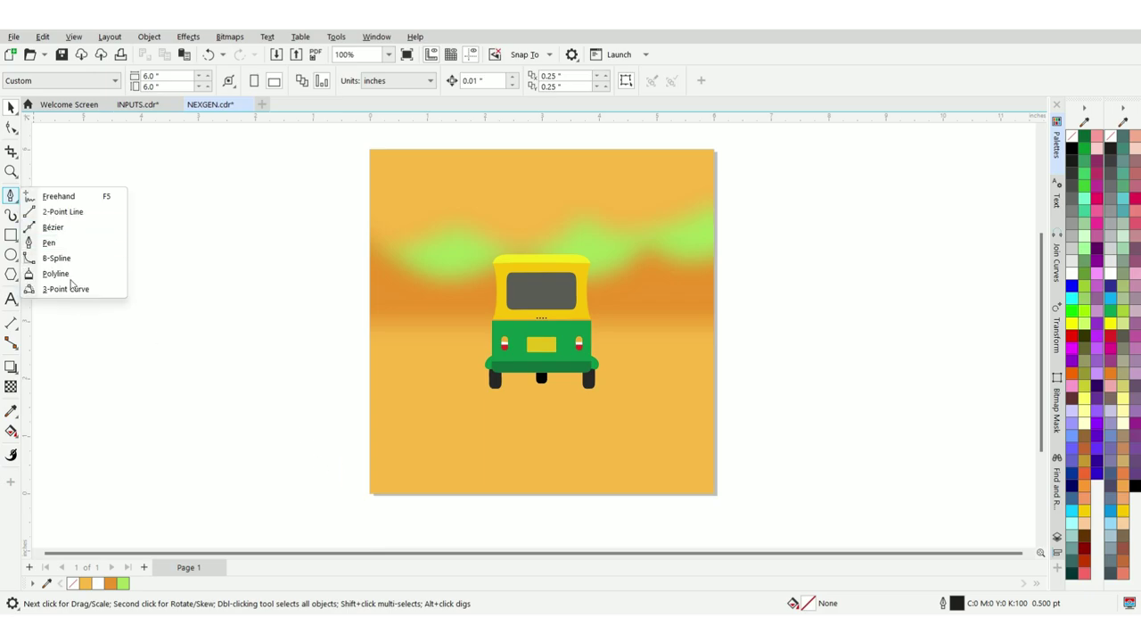
{"action": "left_click", "coordinate": [53, 242]}
{"action": "scroll", "coordinate": [374, 500], "scroll_direction": "up", "scroll_amount": 1}
{"action": "scroll", "coordinate": [535, 370], "scroll_direction": "up", "scroll_amount": 2}
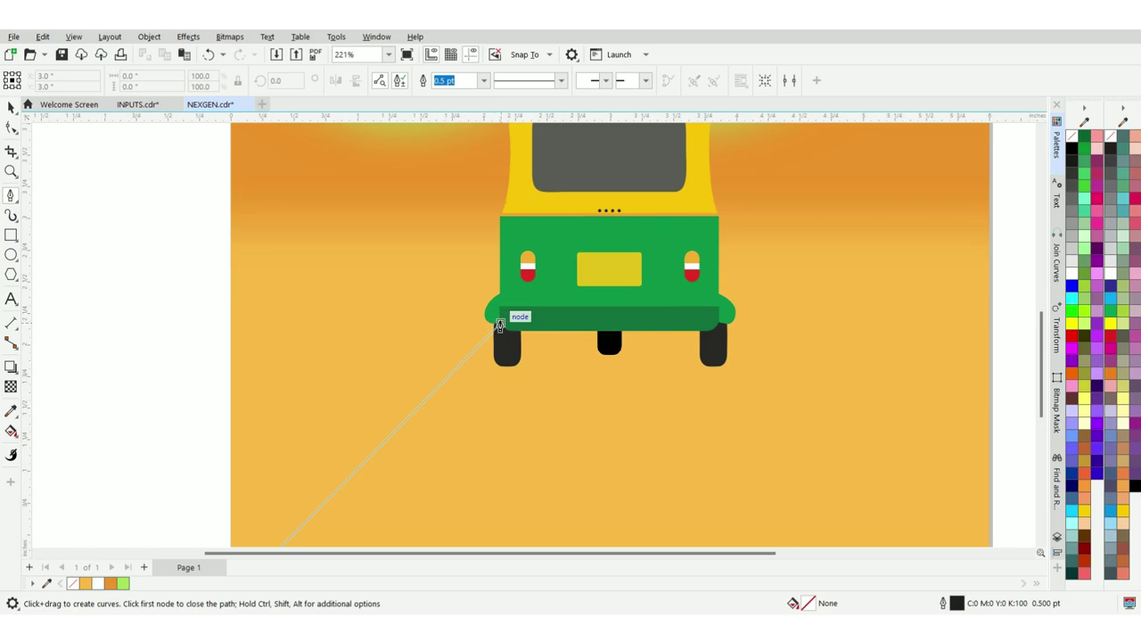
{"action": "left_click", "coordinate": [497, 320]}
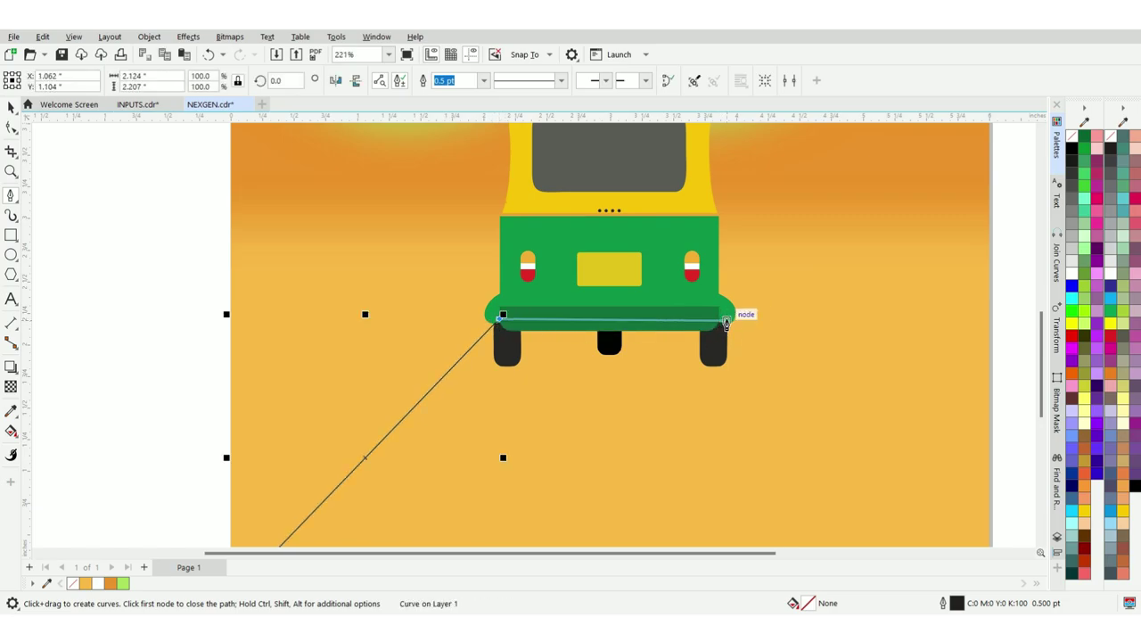
{"action": "scroll", "coordinate": [727, 324], "scroll_direction": "down", "scroll_amount": 3}
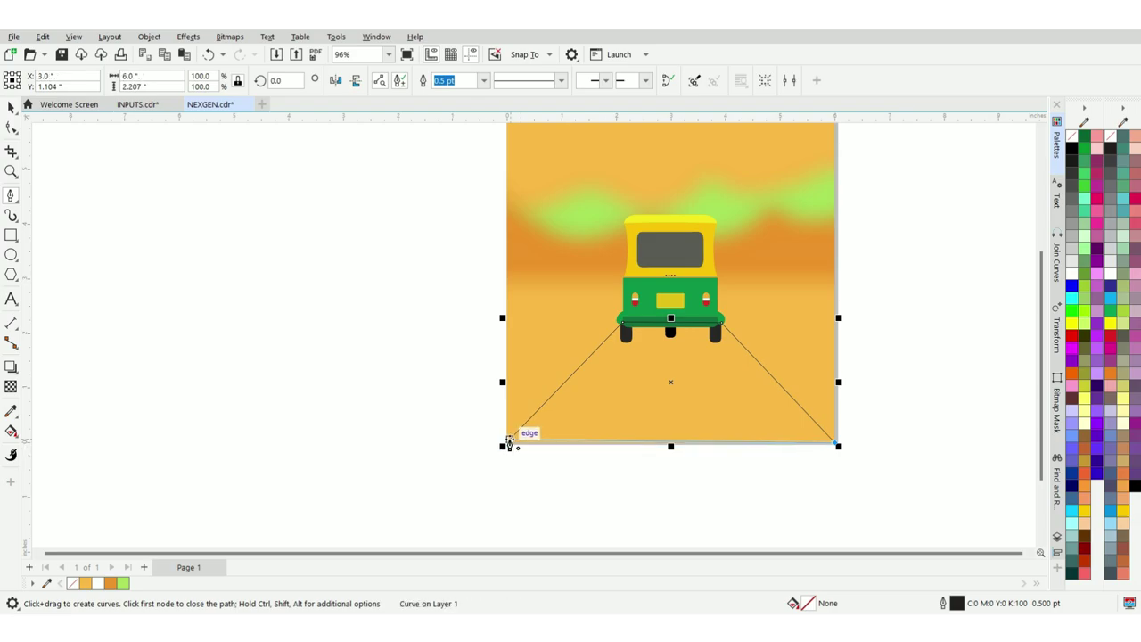
{"action": "left_click", "coordinate": [507, 444]}
{"action": "scroll", "coordinate": [330, 443], "scroll_direction": "down", "scroll_amount": 1}
{"action": "scroll", "coordinate": [509, 420], "scroll_direction": "up", "scroll_amount": 1}
- Fill the road dark grey (#333333) without an outline, and add a linear fountain fill running from its bottom edge up to the rickshaw
{"action": "key", "text": "space"}
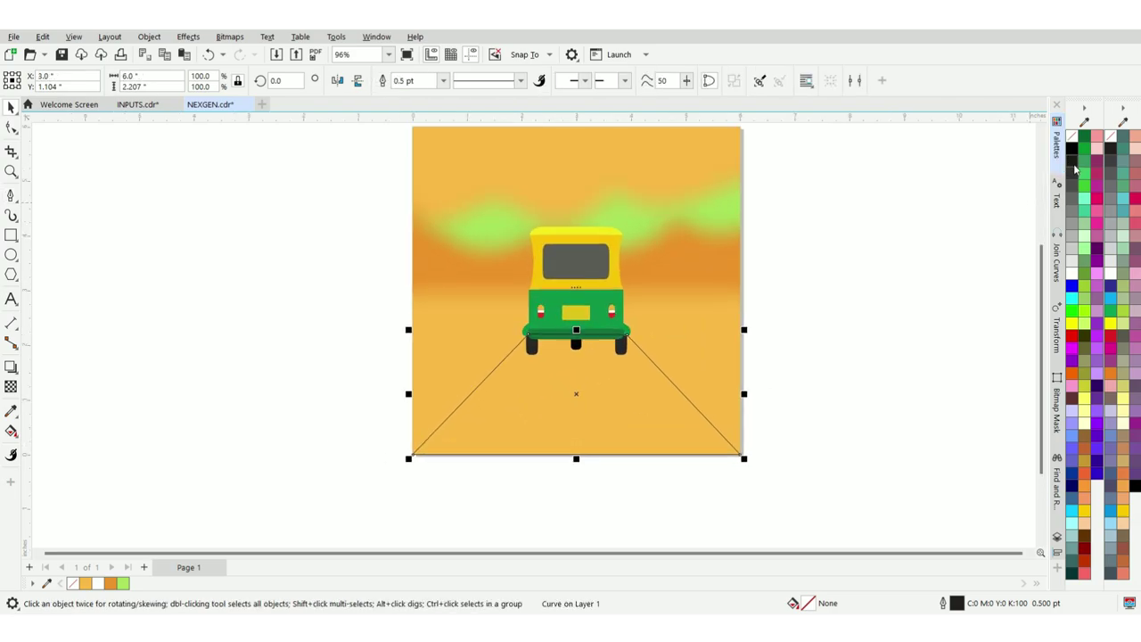
{"action": "left_click", "coordinate": [1073, 174]}
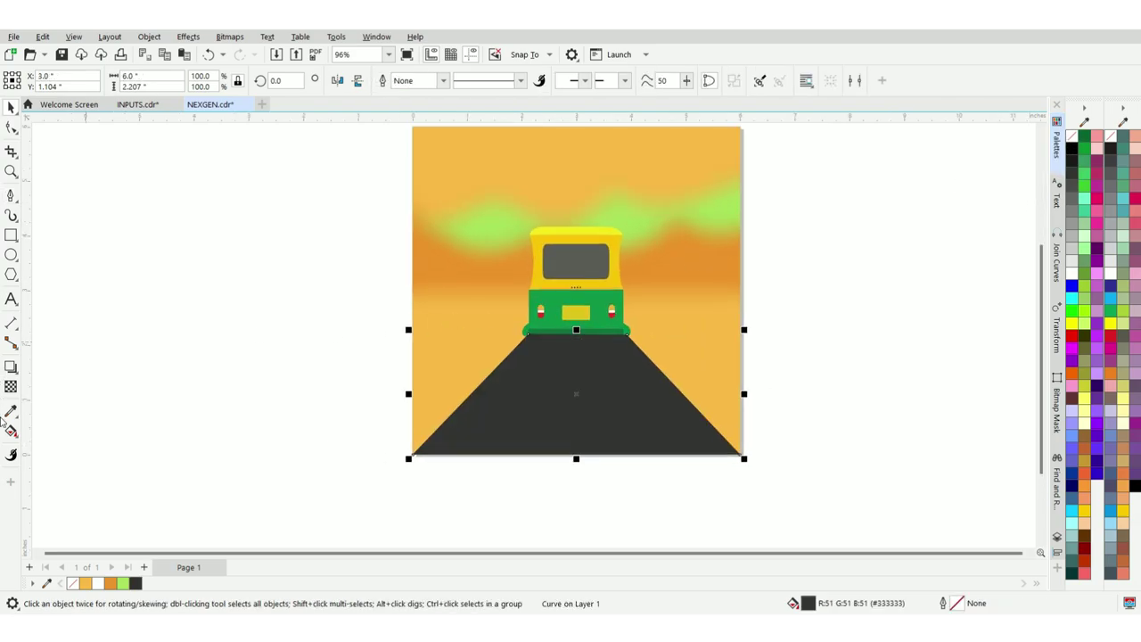
{"action": "left_click_drag", "start_coordinate": [547, 452], "coordinate": [555, 329]}
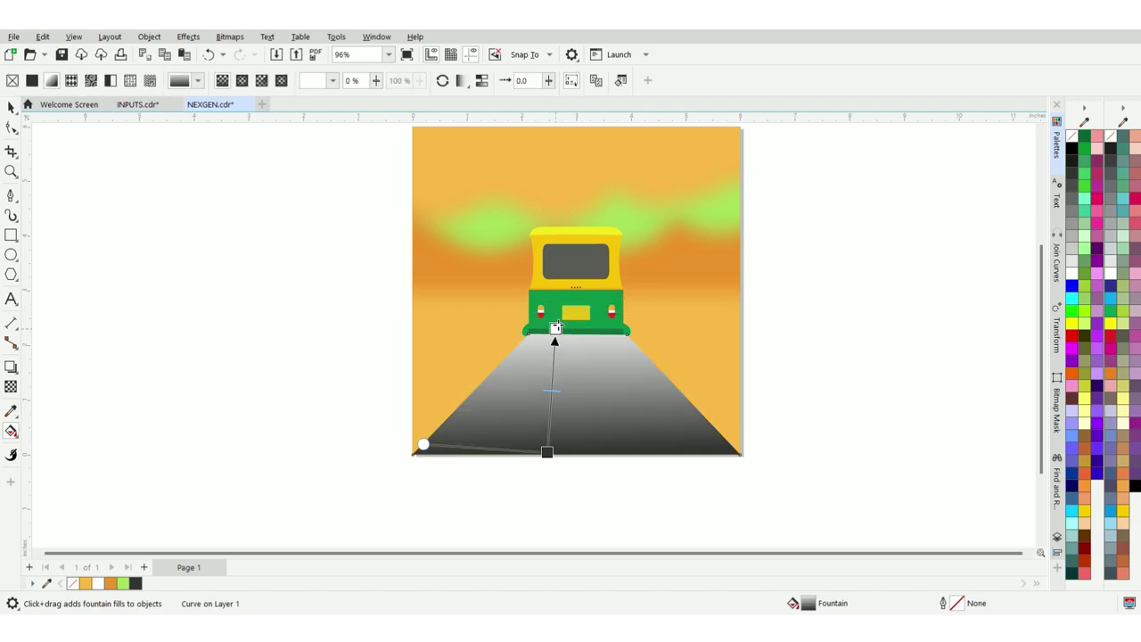
- Set the road gradient's bottom colour to #5E5252 and its top colour to a lighter grey (C49 M47 Y44 K9)
{"action": "left_click", "coordinate": [547, 452]}
{"action": "left_click", "coordinate": [551, 446]}
{"action": "left_click", "coordinate": [593, 234]}
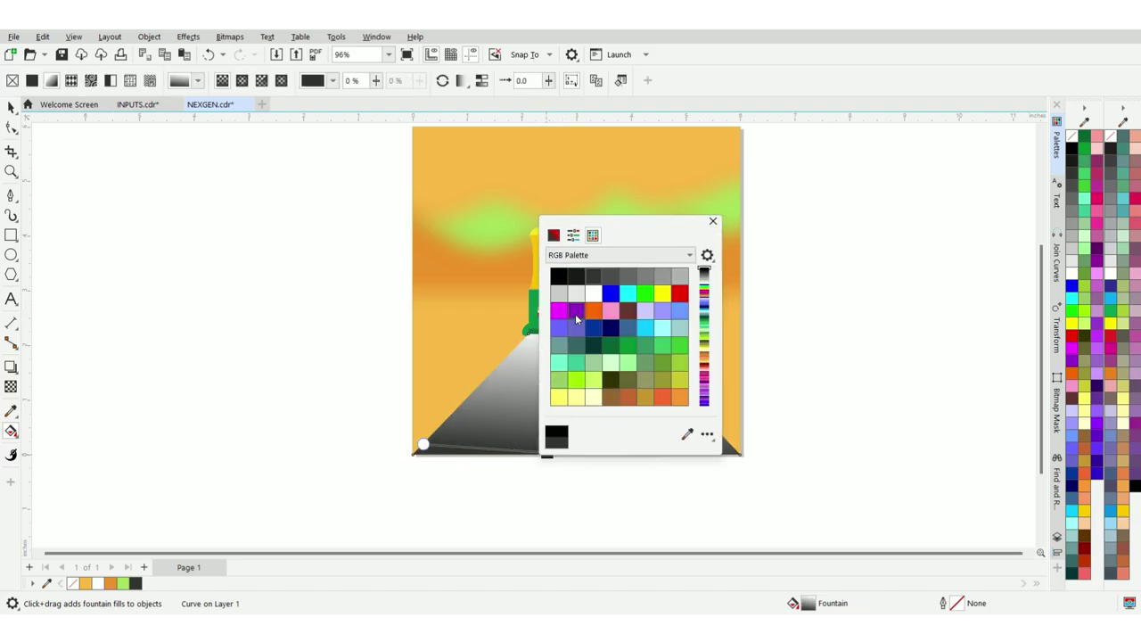
{"action": "left_click", "coordinate": [554, 235]}
{"action": "left_click_drag", "start_coordinate": [562, 345], "coordinate": [563, 336]}
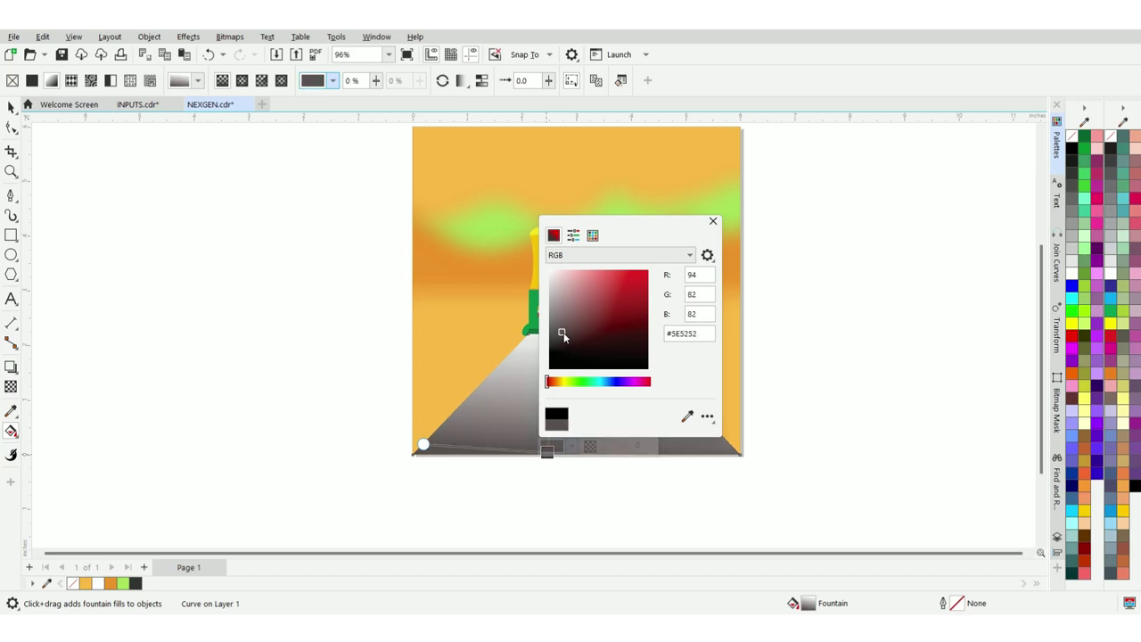
{"action": "left_click", "coordinate": [495, 335]}
{"action": "left_click", "coordinate": [555, 330]}
{"action": "left_click", "coordinate": [558, 324]}
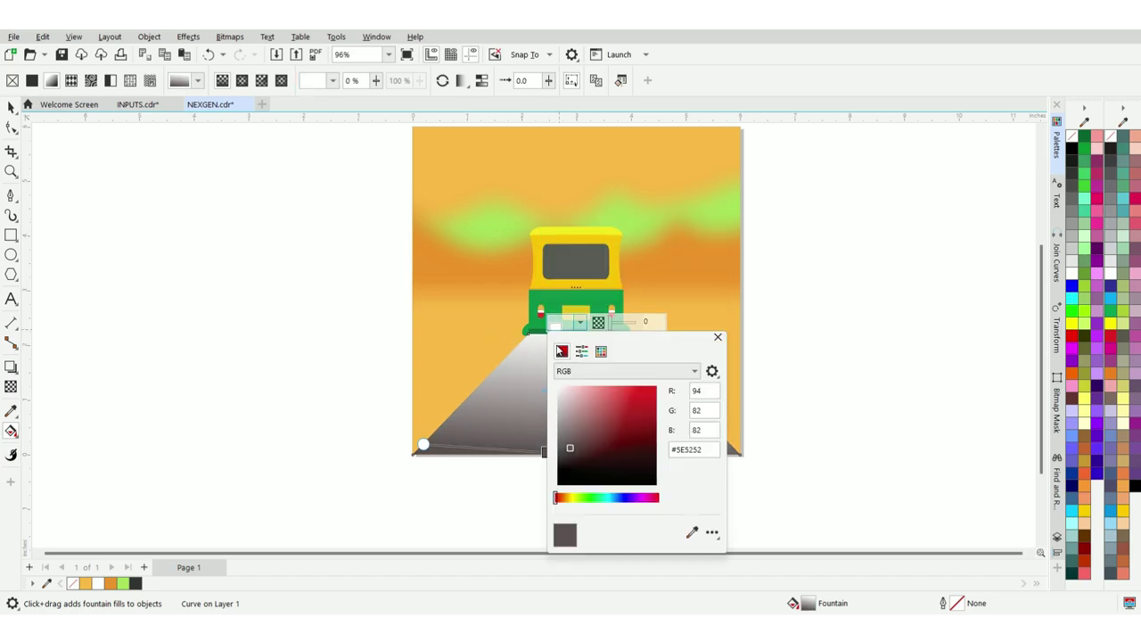
{"action": "left_click", "coordinate": [562, 436]}
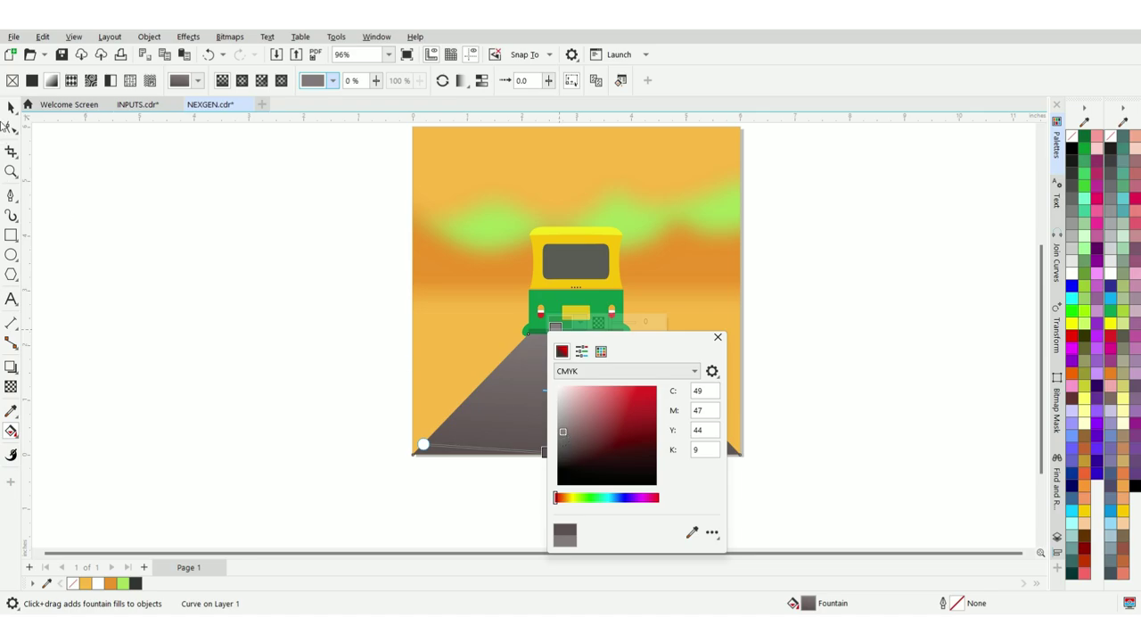
{"action": "key", "text": "space"}
- Move the road behind the auto-rickshaw while keeping it in front of the background square
{"action": "left_click", "coordinate": [517, 381]}
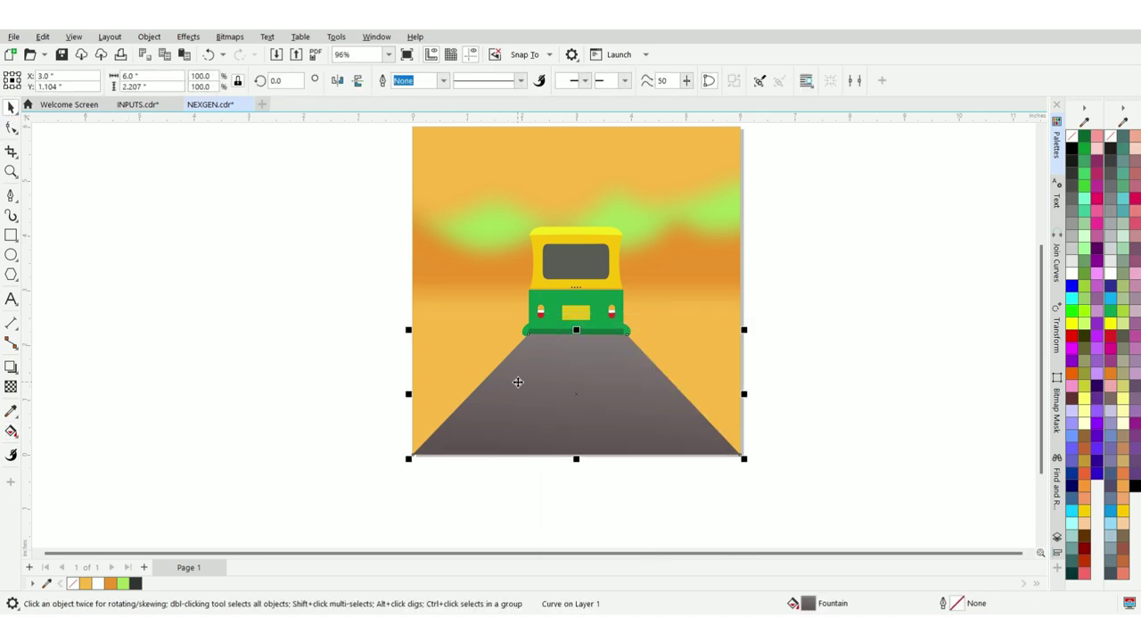
{"action": "key", "text": "ctrl+Page_Down"}
{"action": "key", "text": "ctrl+Page_Down"}
{"action": "key", "text": "ctrl+Page_Up"}
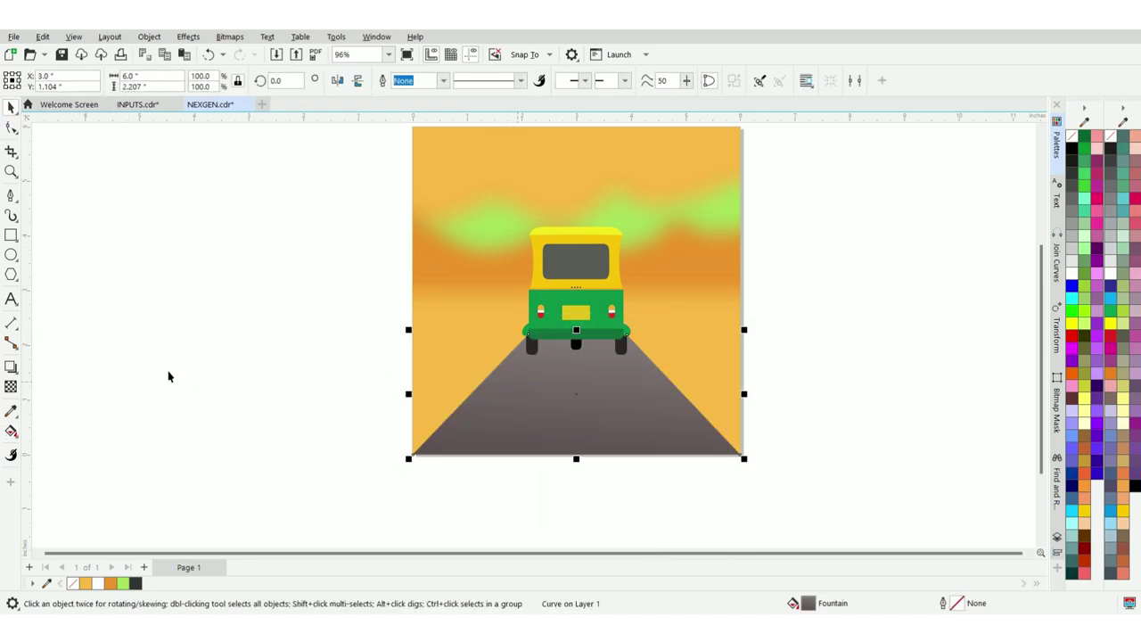
{"action": "left_click", "coordinate": [169, 373]}
- Add Gaussian noise to the road with level 82, density 50 and a single white colour
{"action": "left_click", "coordinate": [188, 37]}
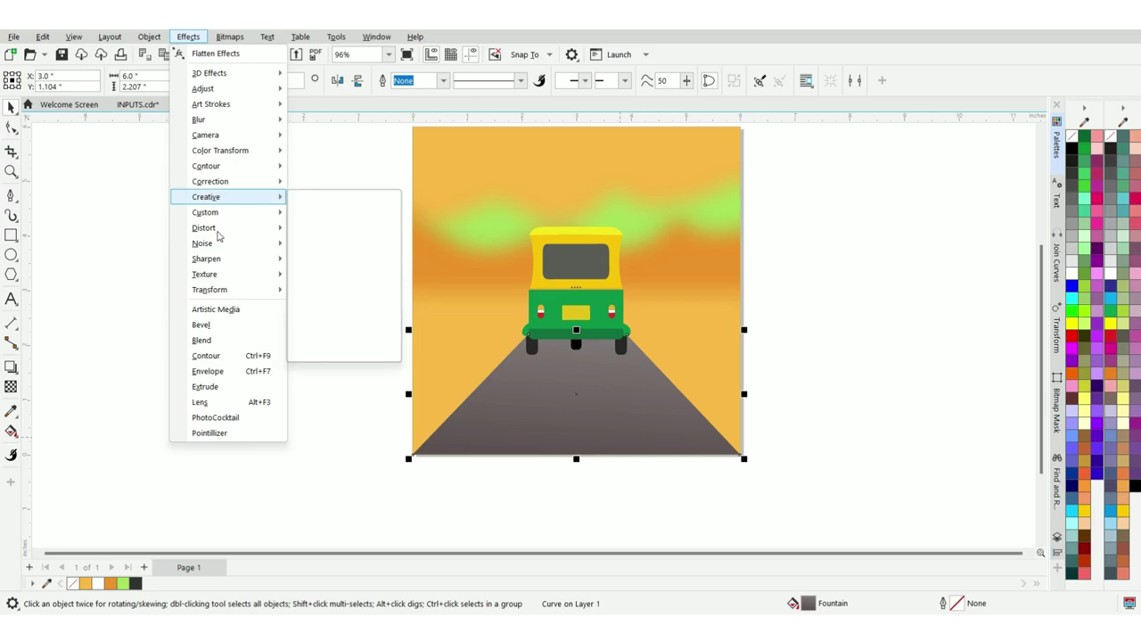
{"action": "mouse_move", "coordinate": [216, 249]}
{"action": "left_click", "coordinate": [331, 262]}
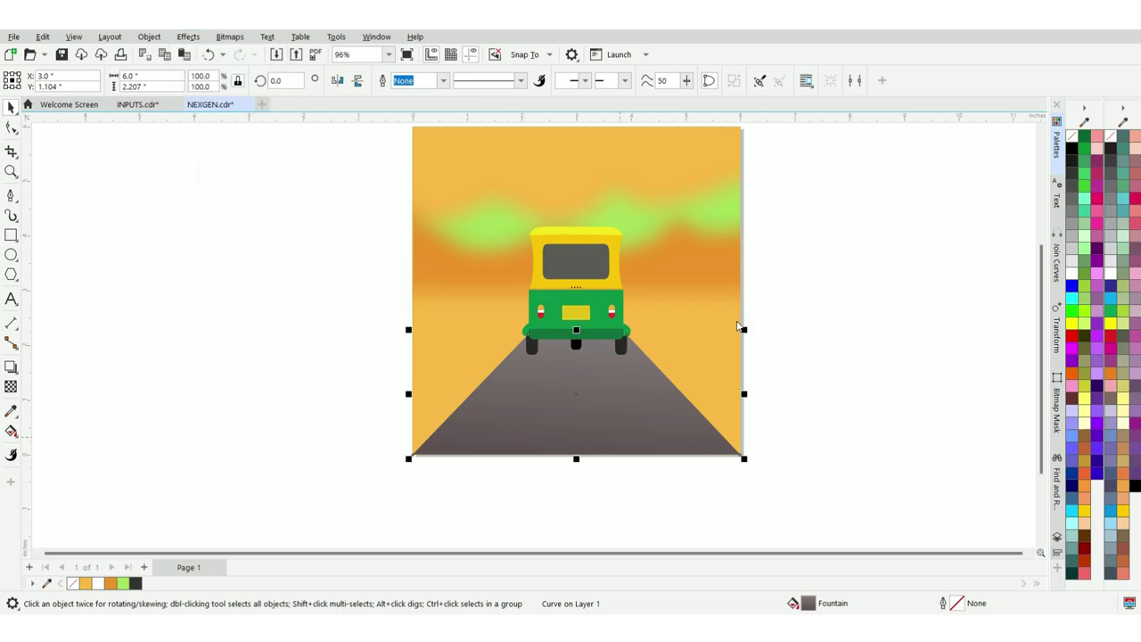
{"action": "left_click_drag", "start_coordinate": [554, 200], "coordinate": [904, 195]}
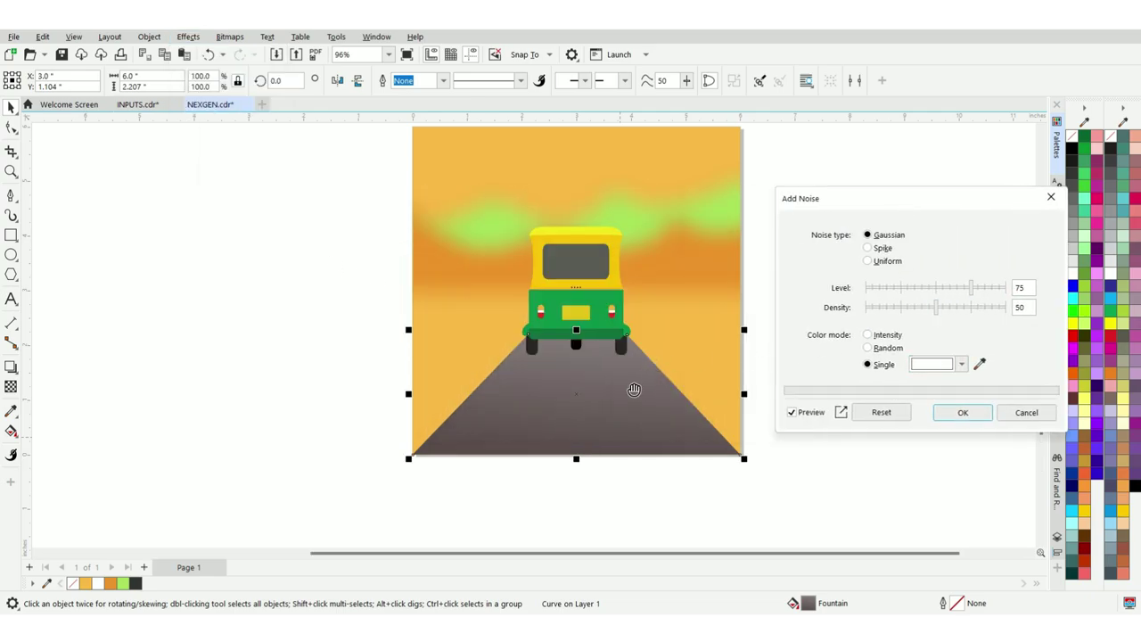
{"action": "scroll", "coordinate": [615, 323], "scroll_direction": "up", "scroll_amount": 3}
{"action": "scroll", "coordinate": [349, 321], "scroll_direction": "up", "scroll_amount": 6}
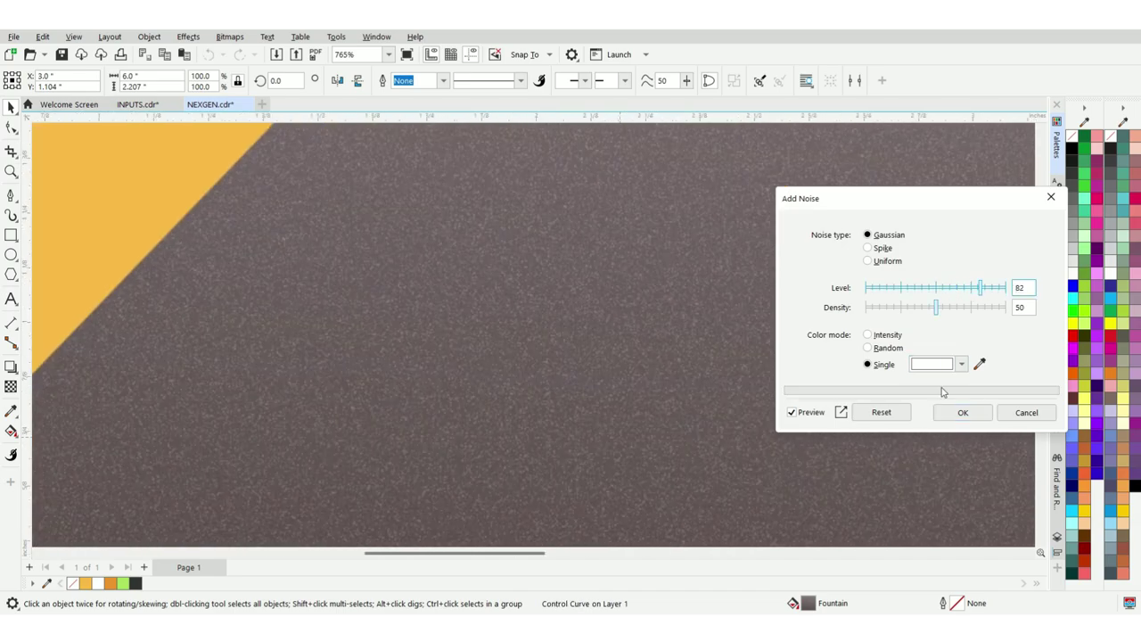
{"action": "left_click", "coordinate": [961, 411]}
{"action": "scroll", "coordinate": [484, 280], "scroll_direction": "down", "scroll_amount": 3}
{"action": "scroll", "coordinate": [486, 312], "scroll_direction": "down", "scroll_amount": 6}
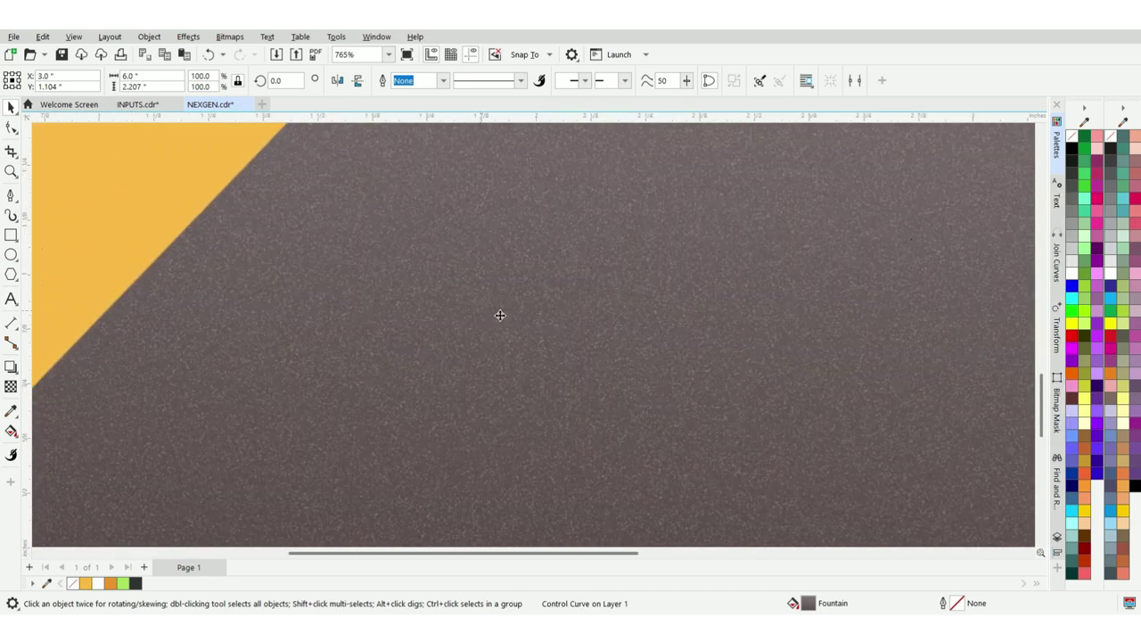
- Draw a thin closed stripe about 2.03 × 2.16 inches along the inside of the road's left edge with the Pen tool
{"action": "key", "text": "Escape"}
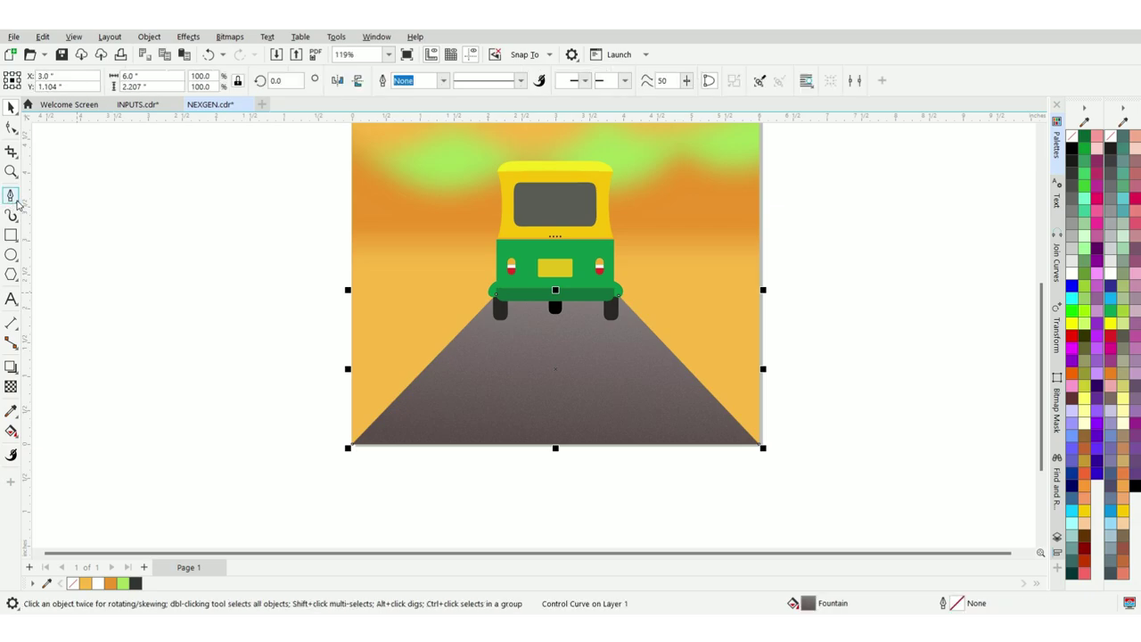
{"action": "left_click", "coordinate": [12, 196]}
{"action": "left_click", "coordinate": [57, 242]}
{"action": "scroll", "coordinate": [420, 417], "scroll_direction": "up", "scroll_amount": 3}
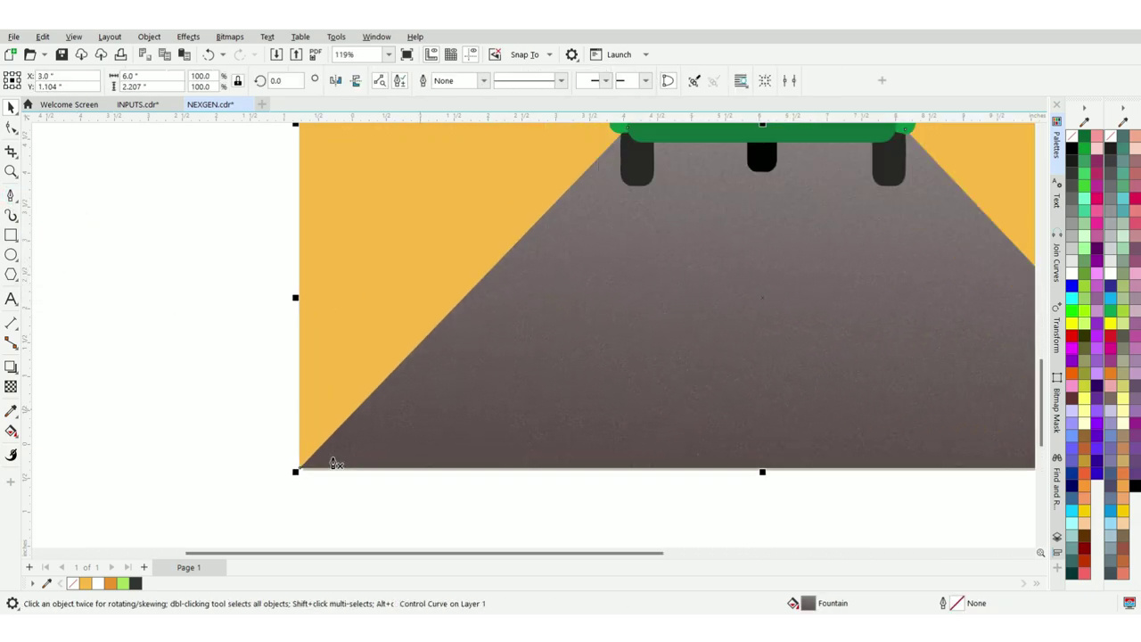
{"action": "left_click", "coordinate": [316, 475]}
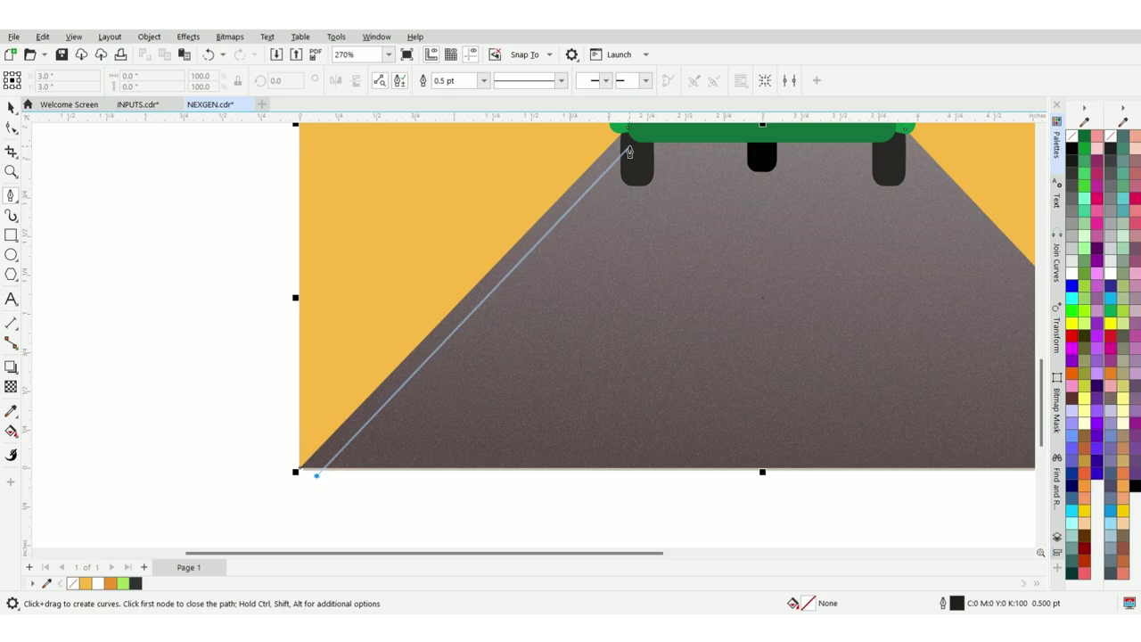
{"action": "left_click", "coordinate": [631, 150]}
{"action": "scroll", "coordinate": [633, 147], "scroll_direction": "up", "scroll_amount": 2}
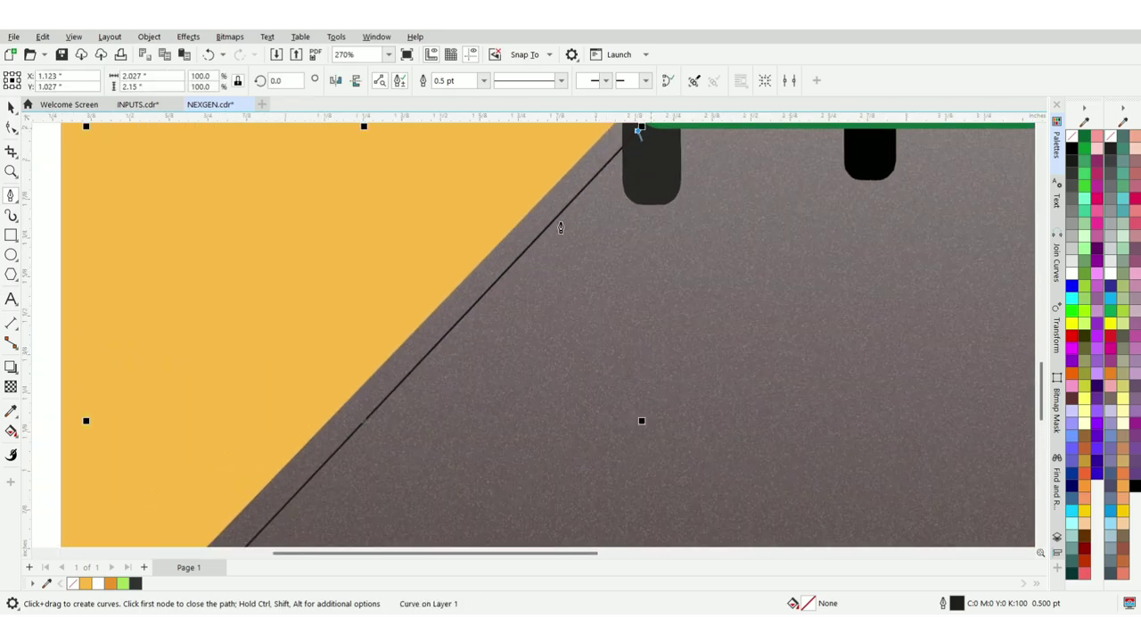
{"action": "scroll", "coordinate": [550, 243], "scroll_direction": "down", "scroll_amount": 3}
{"action": "scroll", "coordinate": [359, 428], "scroll_direction": "up", "scroll_amount": 3}
{"action": "scroll", "coordinate": [368, 421], "scroll_direction": "up", "scroll_amount": 3}
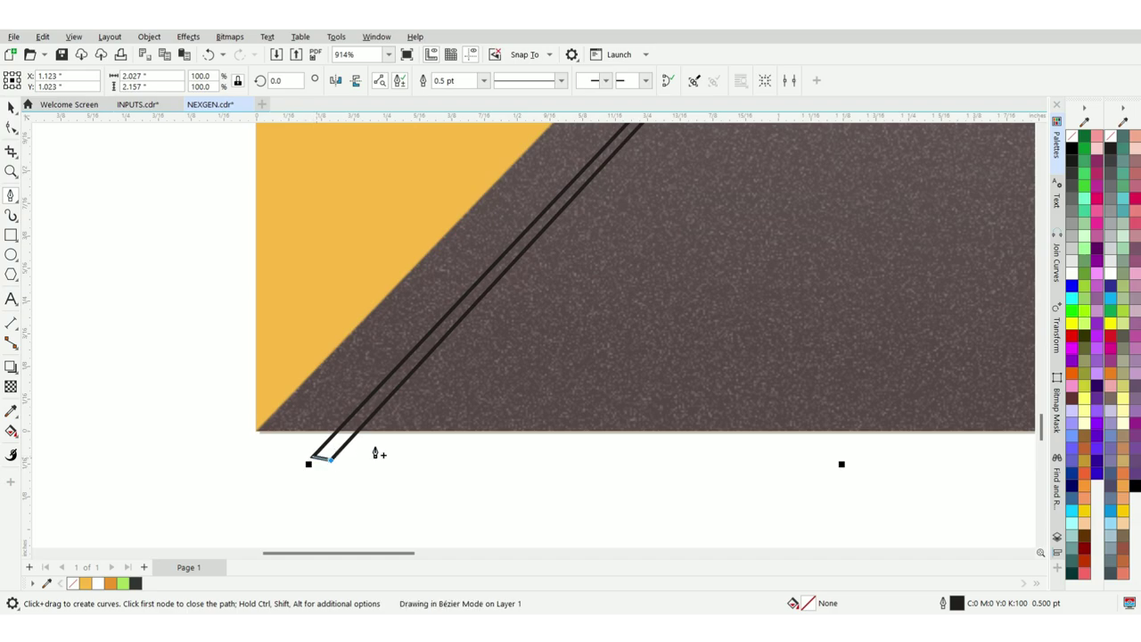
- Fill the left road-edge stripe white (#FFFFFF) and remove its outline
{"action": "key", "text": "space"}
{"action": "left_click", "coordinate": [1071, 274]}
{"action": "right_click", "coordinate": [1072, 137]}
- Duplicate the white stripe, mirror the copy horizontally and place it along the inside of the road's right edge
{"action": "scroll", "coordinate": [352, 358], "scroll_direction": "down", "scroll_amount": 4}
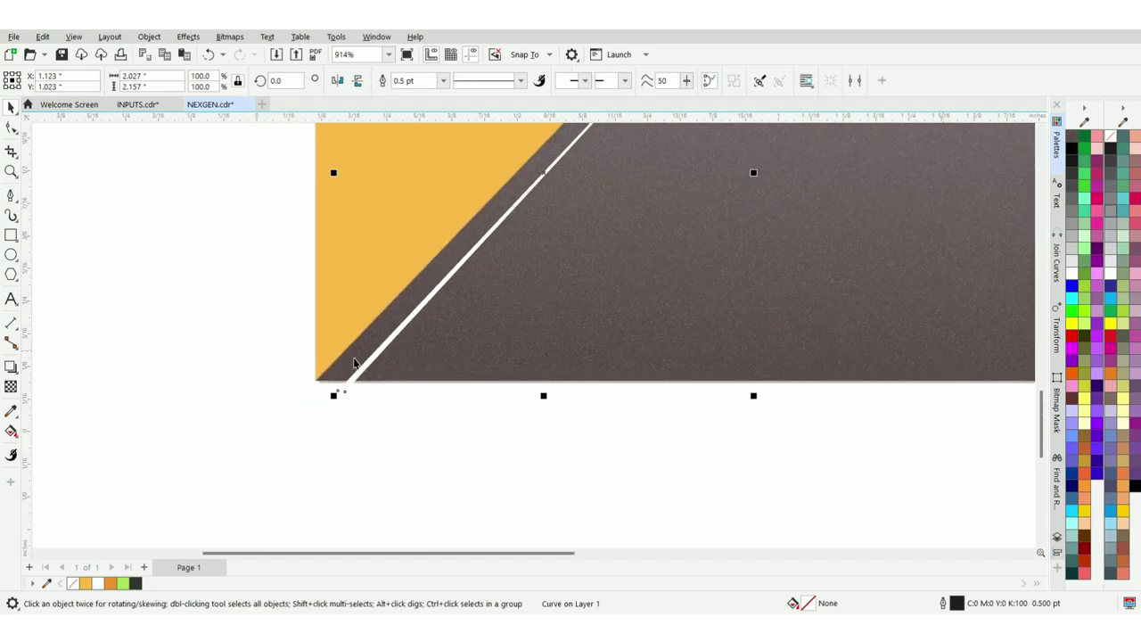
{"action": "left_click_drag", "start_coordinate": [403, 337], "coordinate": [639, 337]}
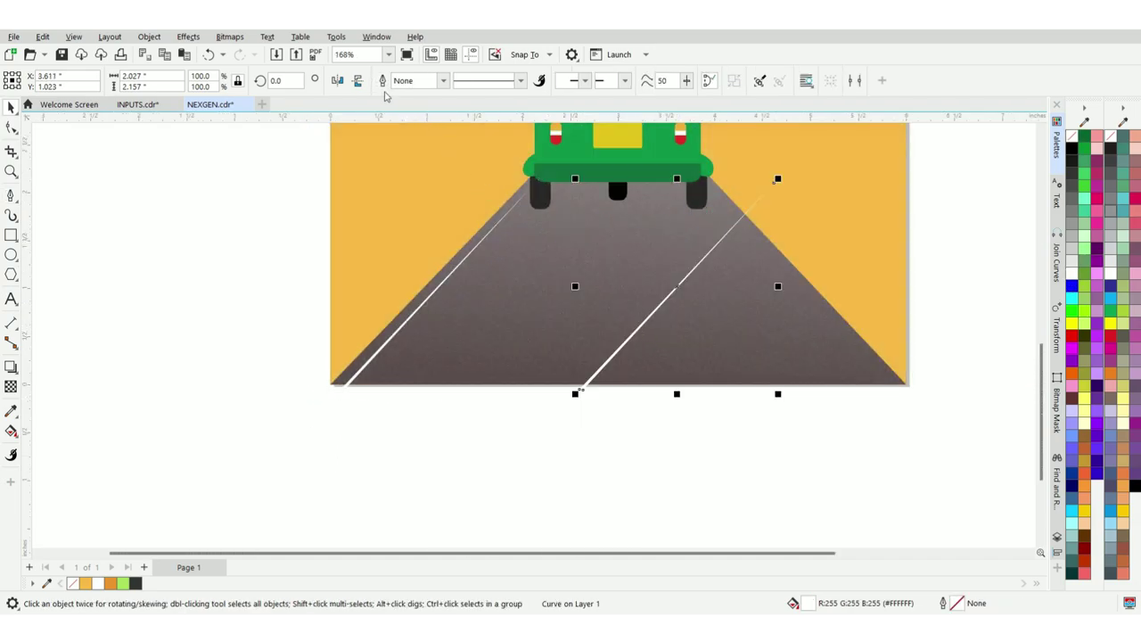
{"action": "left_click", "coordinate": [338, 80]}
{"action": "left_click_drag", "start_coordinate": [680, 280], "coordinate": [795, 281]}
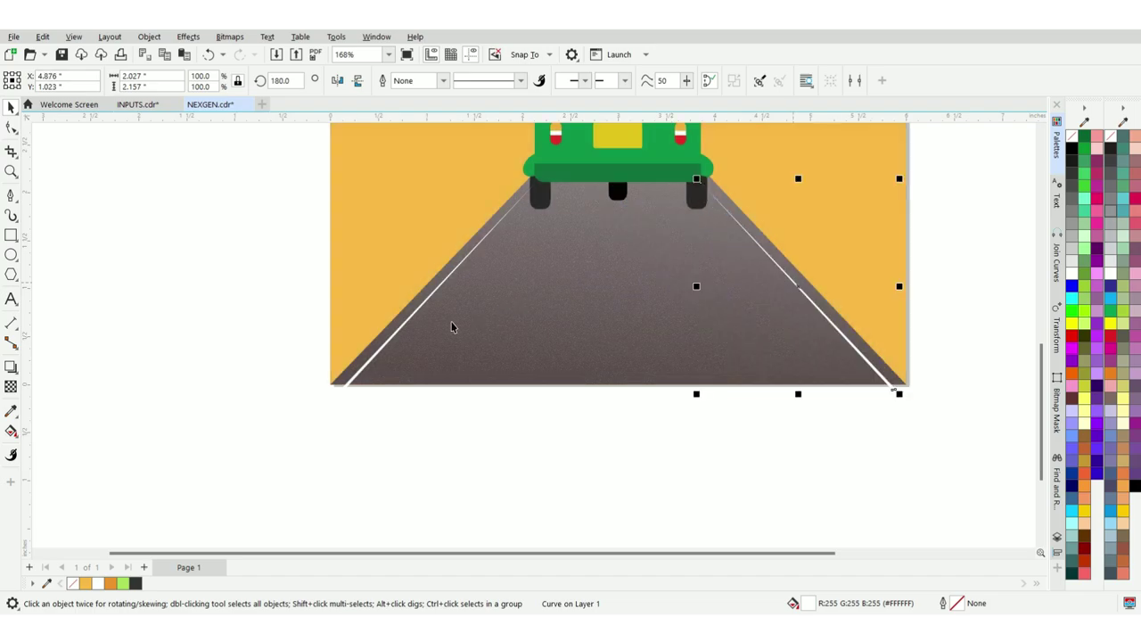
- PowerClip the two white edge stripes and the road inside the background square
{"action": "right_click", "coordinate": [392, 344]}
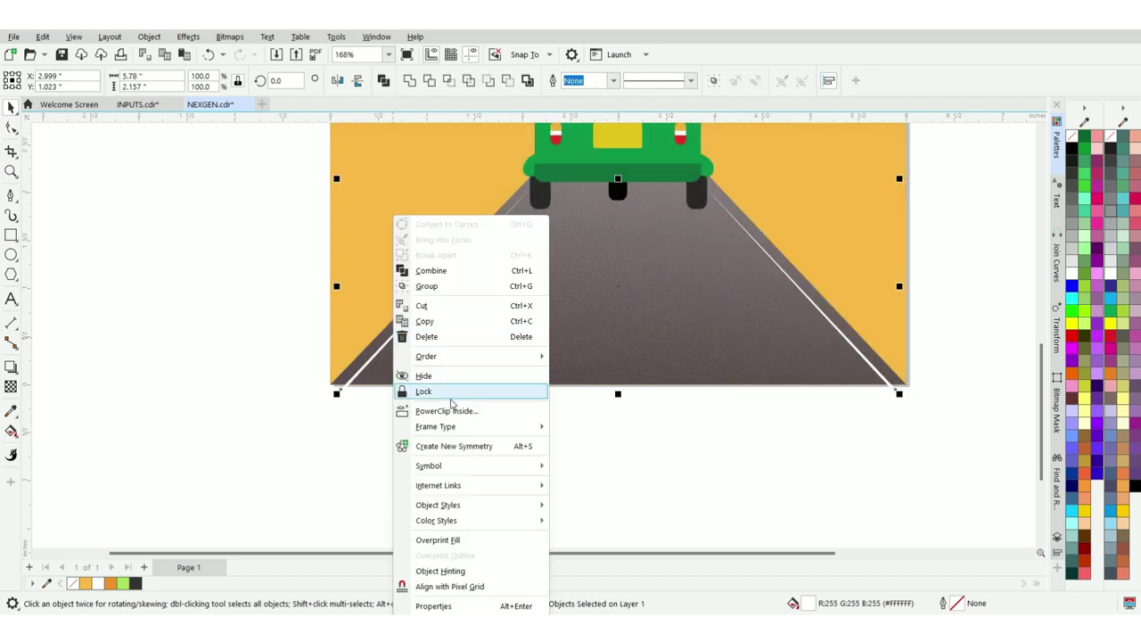
{"action": "left_click", "coordinate": [428, 389]}
{"action": "right_click", "coordinate": [651, 306]}
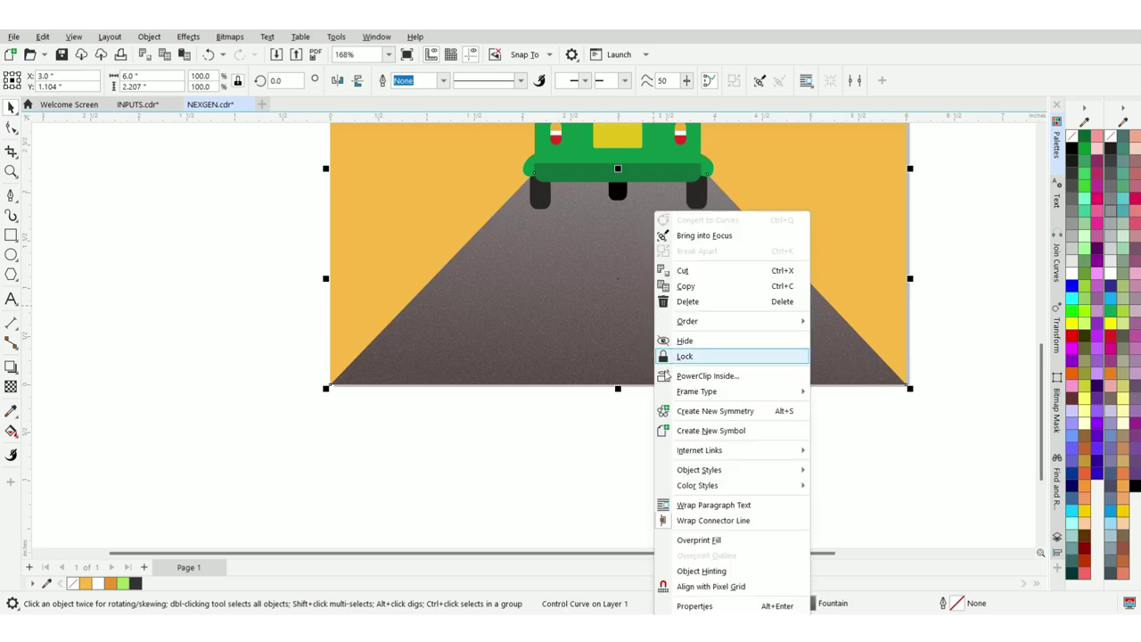
{"action": "left_click", "coordinate": [706, 419]}
{"action": "left_click", "coordinate": [417, 397]}
{"action": "scroll", "coordinate": [419, 357], "scroll_direction": "down", "scroll_amount": 5}
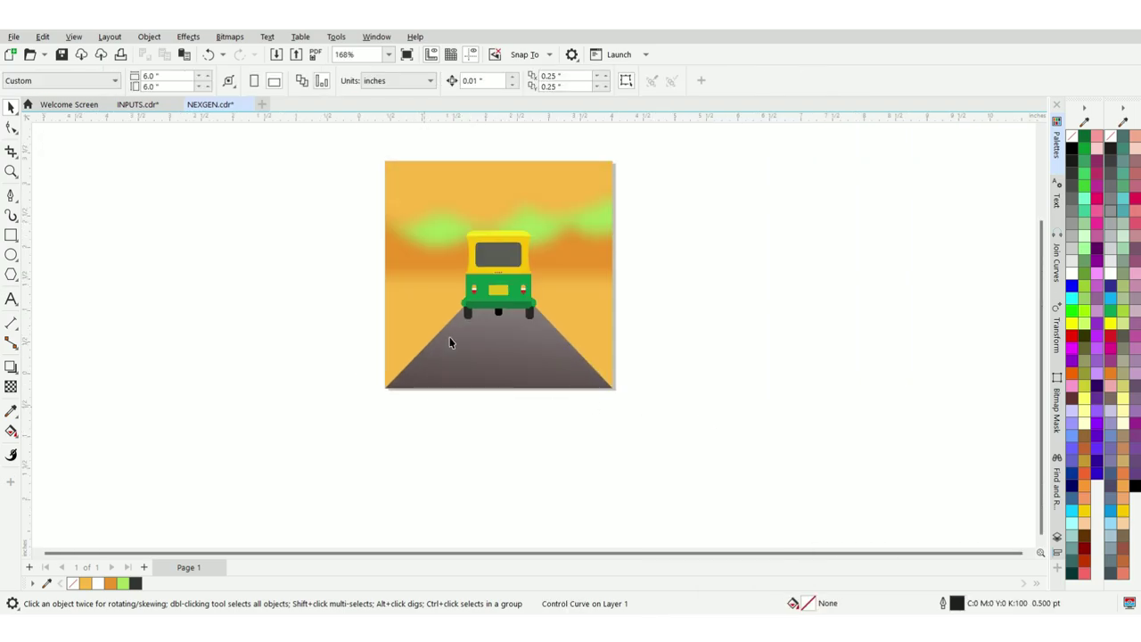
- Draw a flat ellipse about 0.57 × 0.05 inches on the road below the left wheel, filled black without an outline
{"action": "scroll", "coordinate": [482, 234], "scroll_direction": "up", "scroll_amount": 3}
{"action": "left_click", "coordinate": [11, 254]}
{"action": "scroll", "coordinate": [407, 369], "scroll_direction": "up", "scroll_amount": 3}
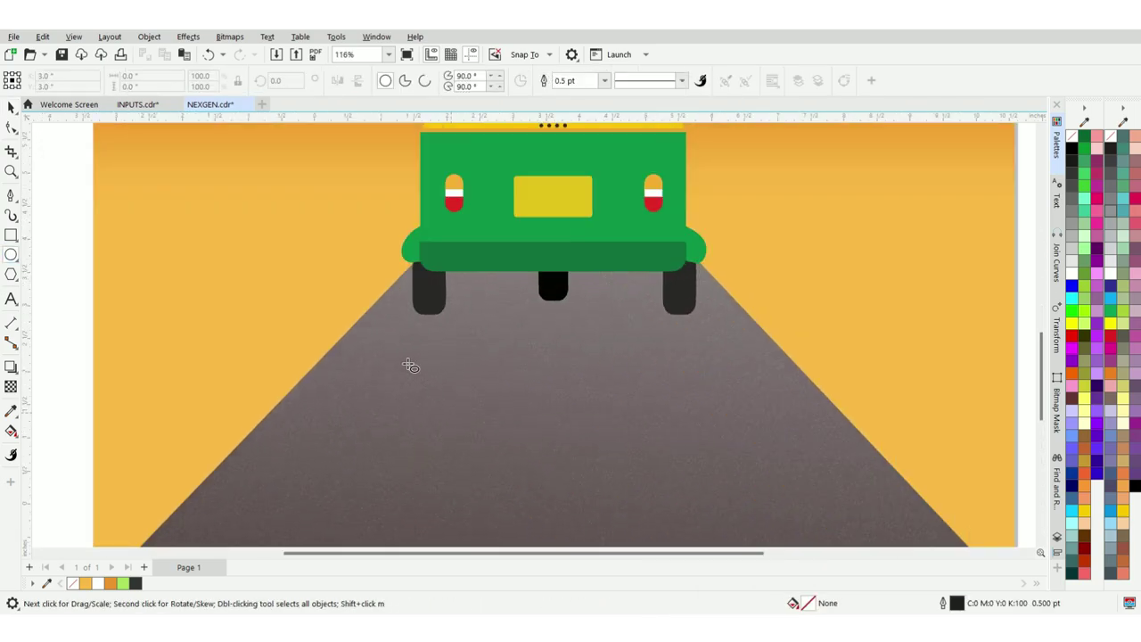
{"action": "left_click_drag", "start_coordinate": [408, 365], "coordinate": [510, 370]}
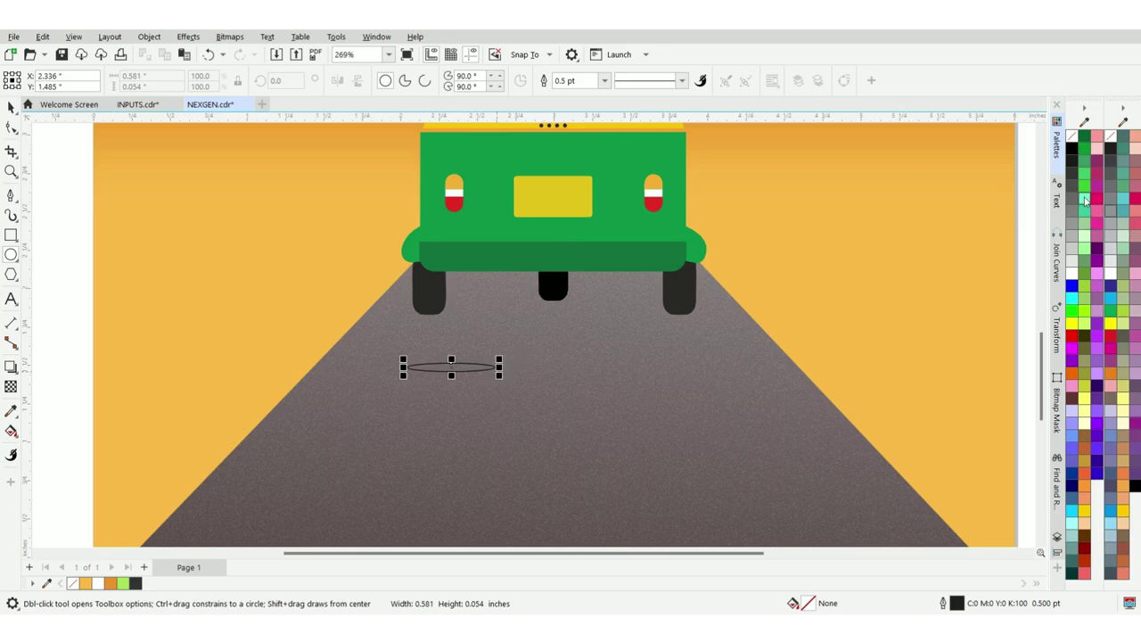
{"action": "key", "text": "space"}
- Apply a small-radius Gaussian Blur to the black ellipse to make it a soft shadow
{"action": "left_click", "coordinate": [229, 38]}
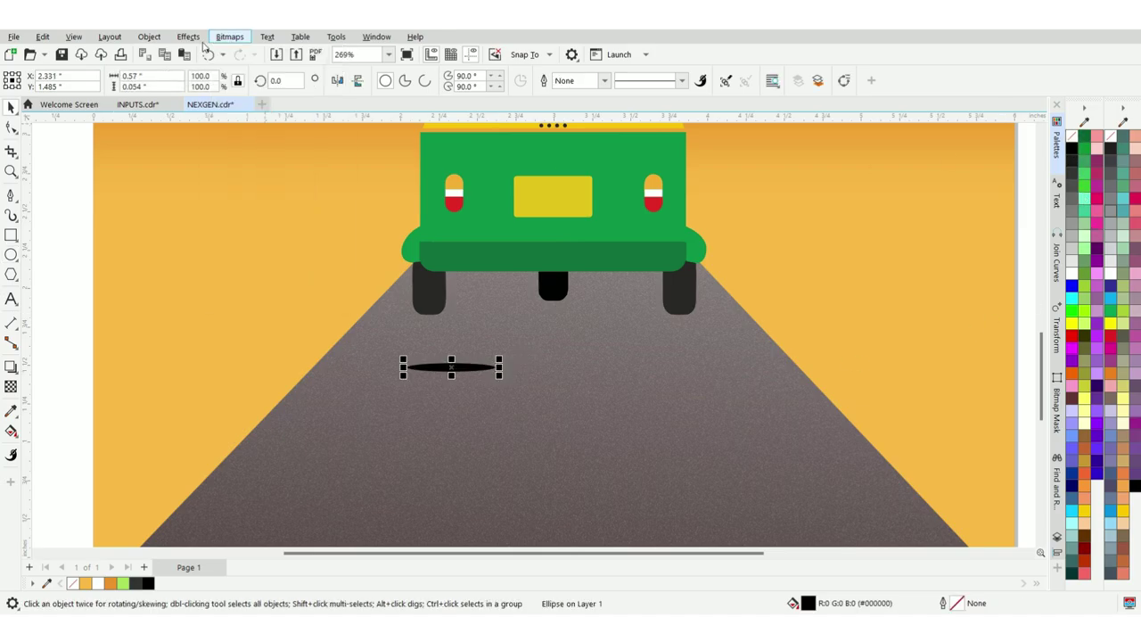
{"action": "mouse_move", "coordinate": [189, 39]}
{"action": "mouse_move", "coordinate": [204, 120]}
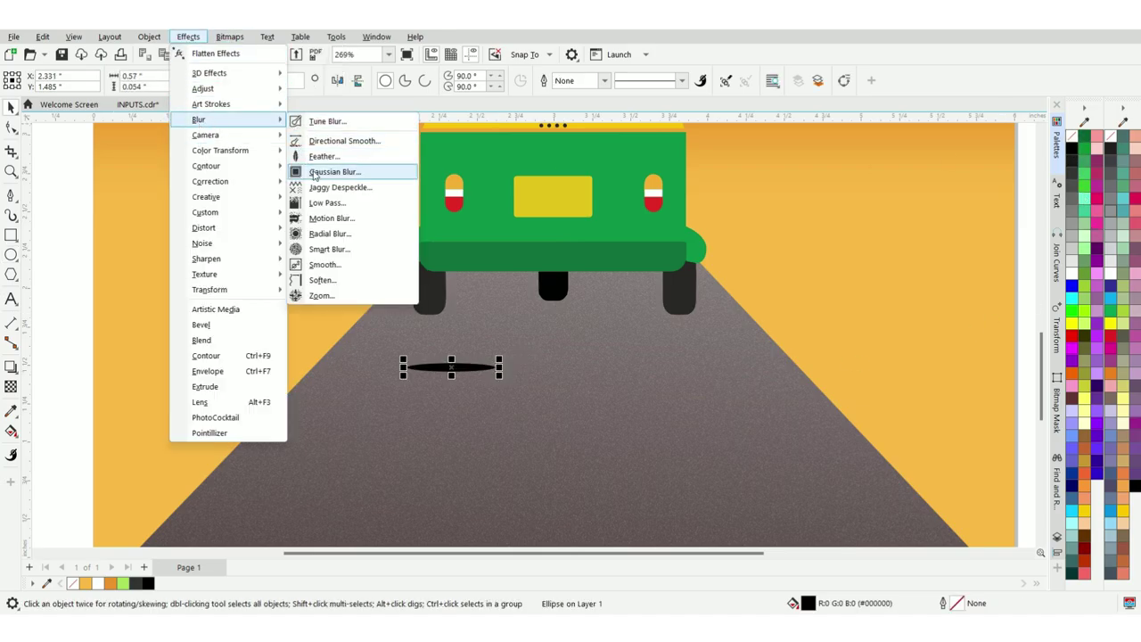
{"action": "left_click", "coordinate": [317, 175]}
{"action": "left_click_drag", "start_coordinate": [569, 261], "coordinate": [798, 278]}
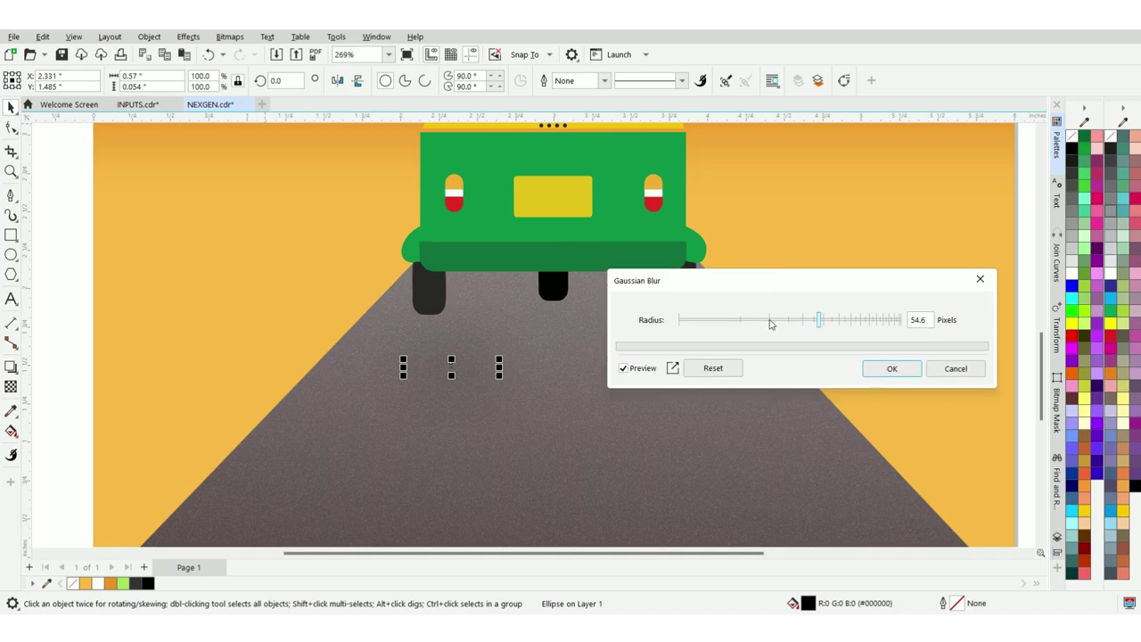
{"action": "left_click", "coordinate": [726, 323]}
{"action": "left_click", "coordinate": [714, 324]}
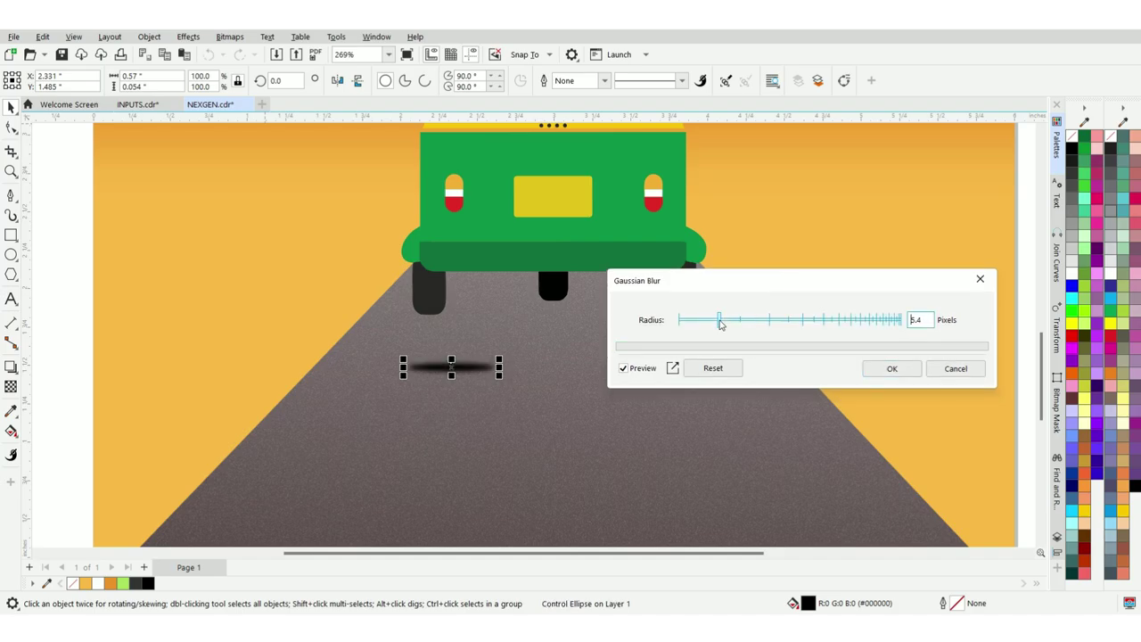
{"action": "left_click", "coordinate": [890, 368]}
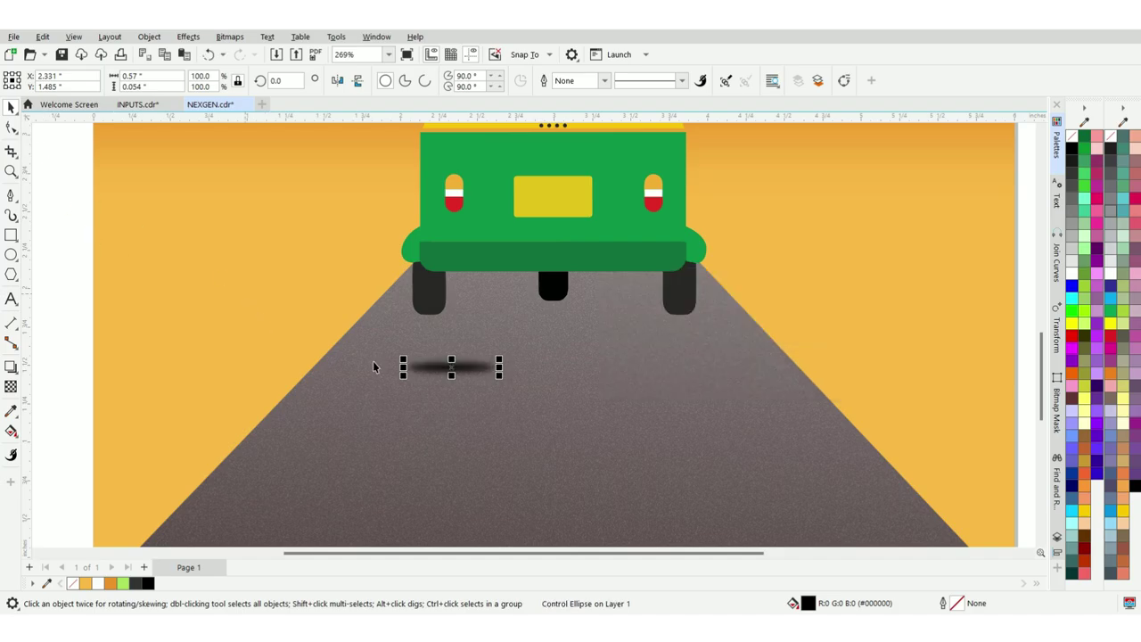
- Place the blurred shadow beneath the left wheel, narrow it to the wheel, and copy it beneath the middle wheel
{"action": "scroll", "coordinate": [374, 367], "scroll_direction": "up", "scroll_amount": 2}
{"action": "left_click_drag", "start_coordinate": [448, 369], "coordinate": [412, 278]}
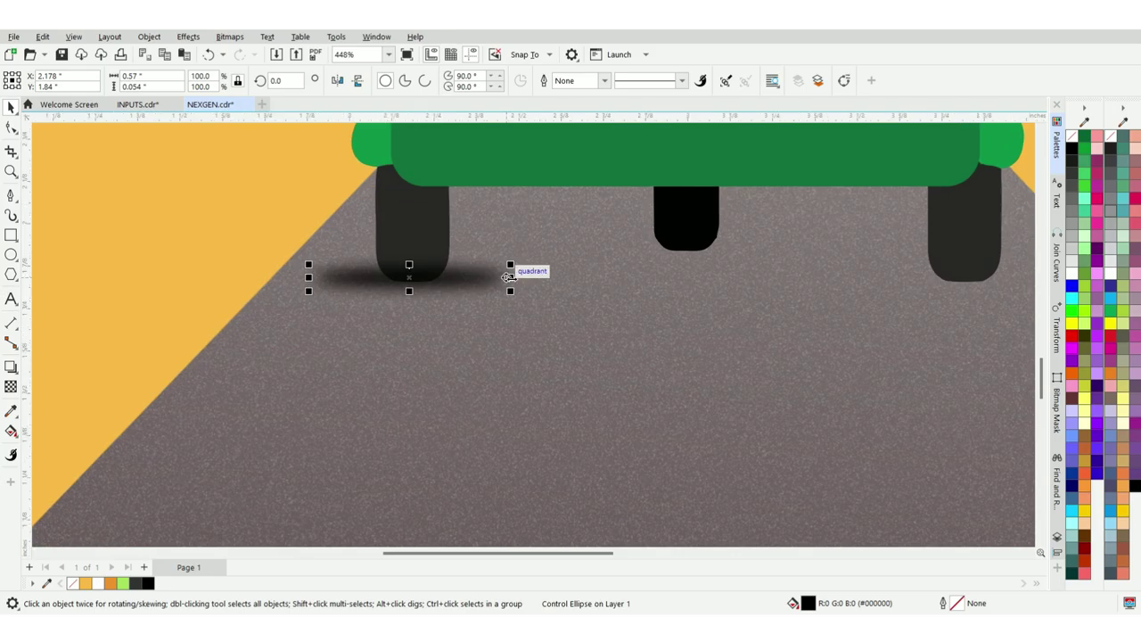
{"action": "left_click_drag", "start_coordinate": [509, 277], "coordinate": [728, 247]}
{"action": "scroll", "coordinate": [421, 281], "scroll_direction": "up", "scroll_amount": 2}
{"action": "right_click", "coordinate": [727, 246]}
- Copy the blurred wheel shadow beneath the right wheel and clear the selection
{"action": "scroll", "coordinate": [388, 392], "scroll_direction": "down", "scroll_amount": 2}
{"action": "scroll", "coordinate": [579, 335], "scroll_direction": "up", "scroll_amount": 1}
{"action": "left_click_drag", "start_coordinate": [536, 323], "coordinate": [768, 338]}
{"action": "scroll", "coordinate": [766, 358], "scroll_direction": "up", "scroll_amount": 1}
{"action": "scroll", "coordinate": [446, 342], "scroll_direction": "down", "scroll_amount": 4}
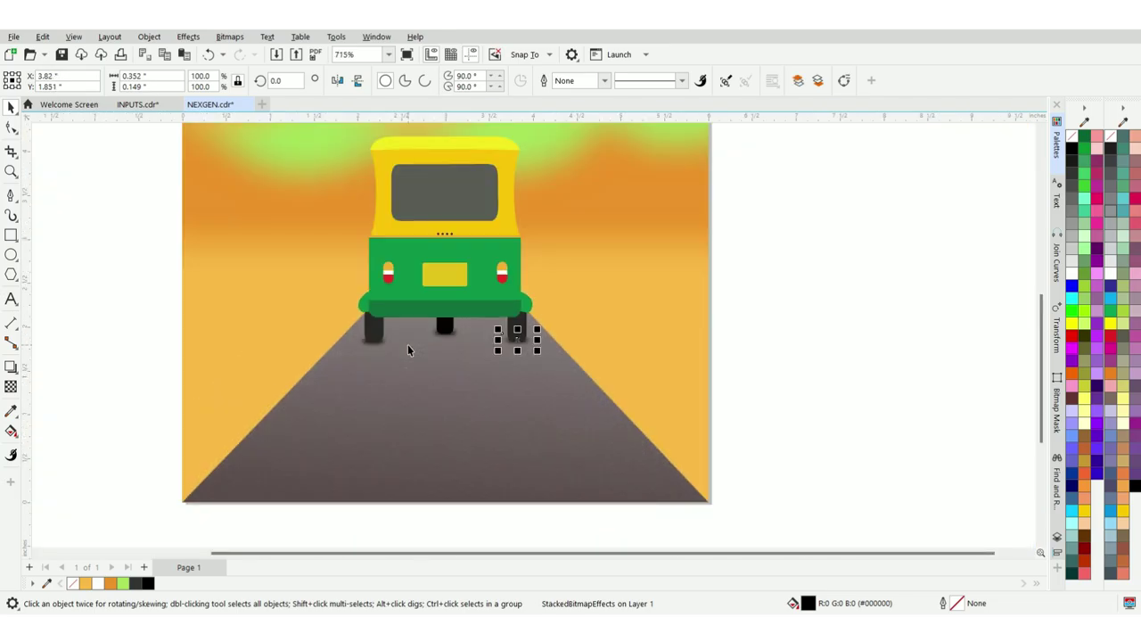
{"action": "scroll", "coordinate": [407, 345], "scroll_direction": "down", "scroll_amount": 3}
{"action": "left_click", "coordinate": [651, 479]}
{"action": "scroll", "coordinate": [486, 416], "scroll_direction": "up", "scroll_amount": 1}
{"action": "scroll", "coordinate": [454, 389], "scroll_direction": "down", "scroll_amount": 1}
{"action": "scroll", "coordinate": [498, 369], "scroll_direction": "up", "scroll_amount": 1}
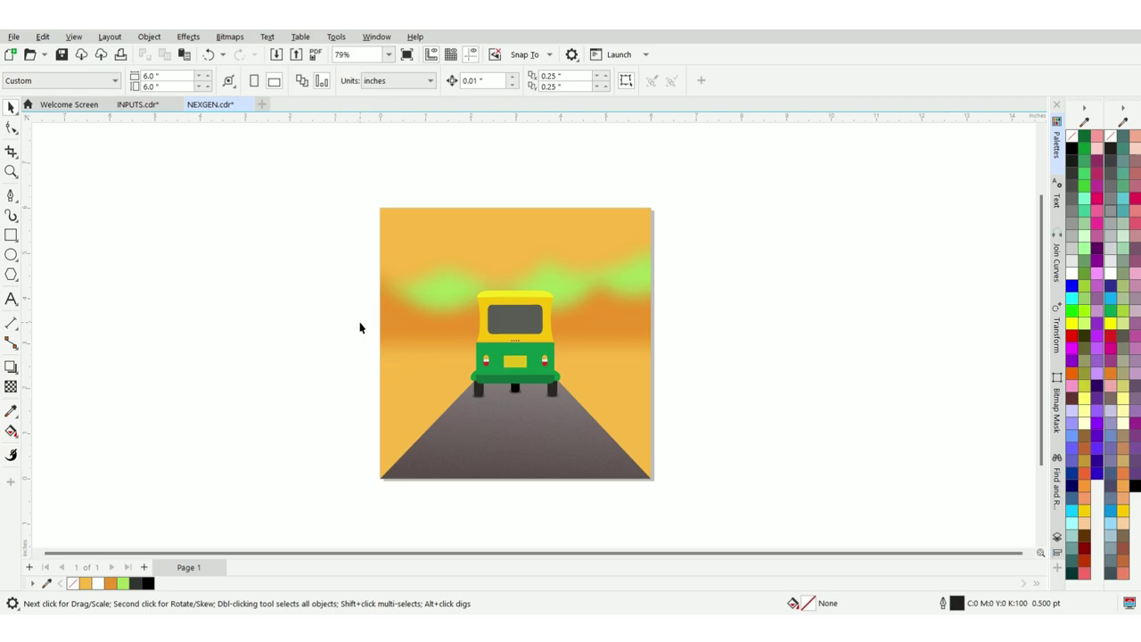
- Draw a horizontal guide line 6 inches wide across the artwork at the rickshaw's number plate with the Pen tool
{"action": "left_click", "coordinate": [11, 194]}
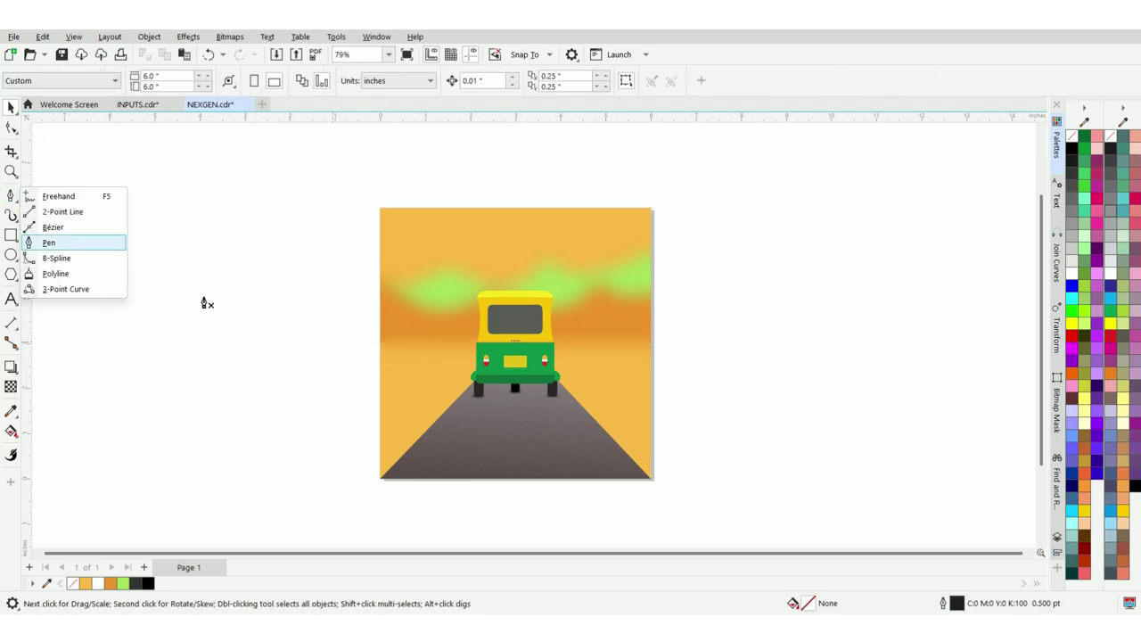
{"action": "scroll", "coordinate": [392, 370], "scroll_direction": "up", "scroll_amount": 3}
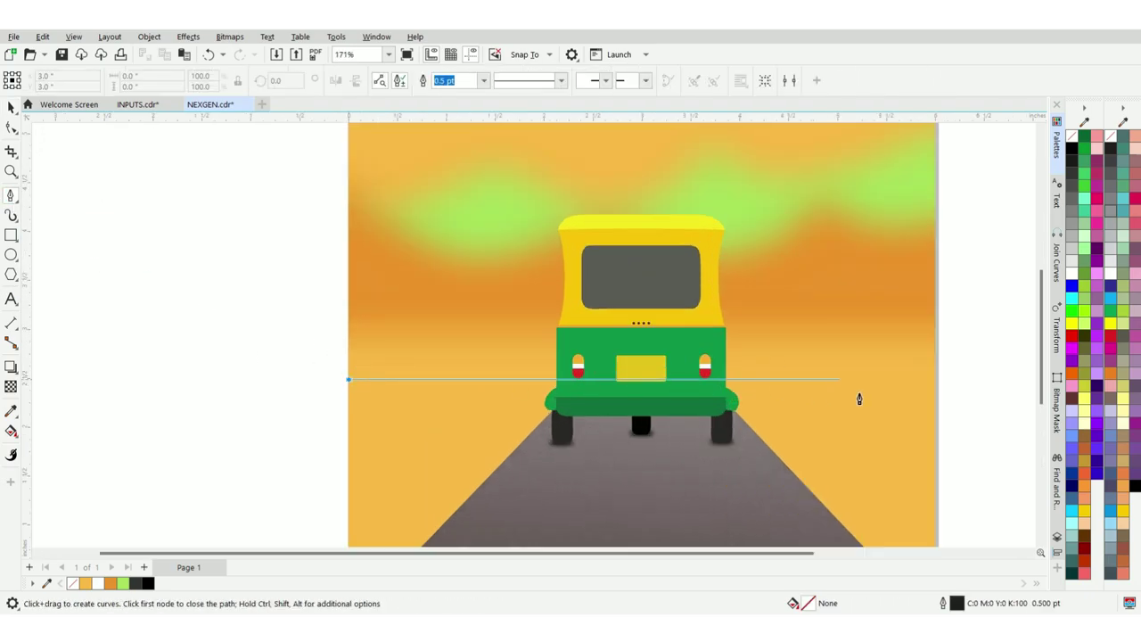
{"action": "left_click", "coordinate": [935, 385]}
{"action": "key", "text": "space"}
{"action": "scroll", "coordinate": [285, 377], "scroll_direction": "down", "scroll_amount": 3}
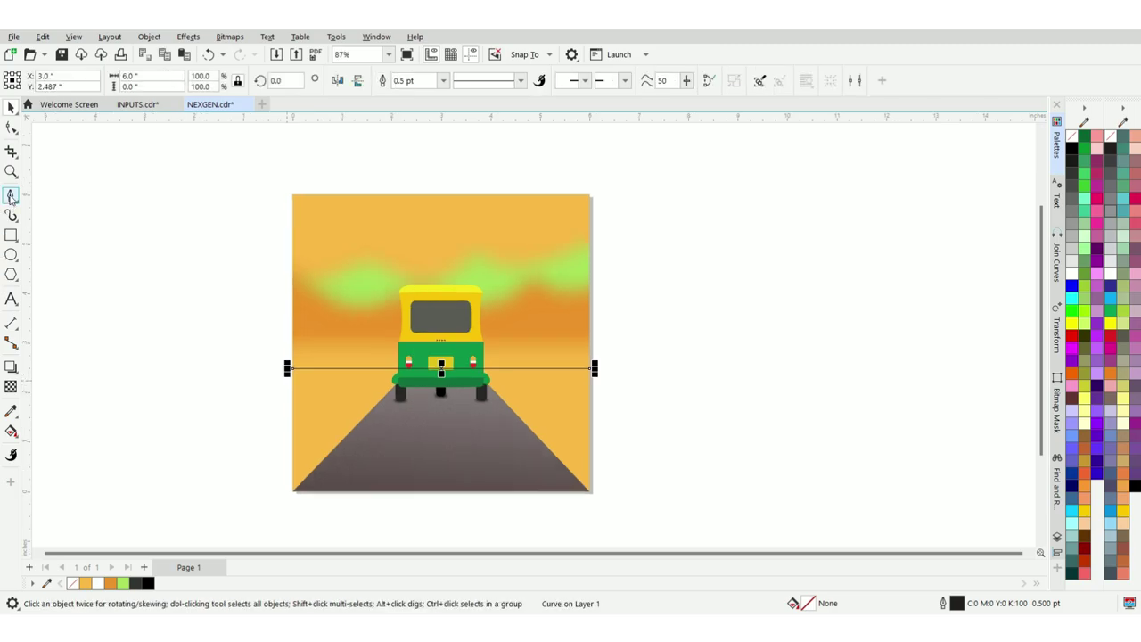
- Draw a closed hill silhouette about 6.78 × 0.92 inches with a wavy top and flat base along the guide line
{"action": "key", "text": "space"}
{"action": "scroll", "coordinate": [276, 365], "scroll_direction": "up", "scroll_amount": 2}
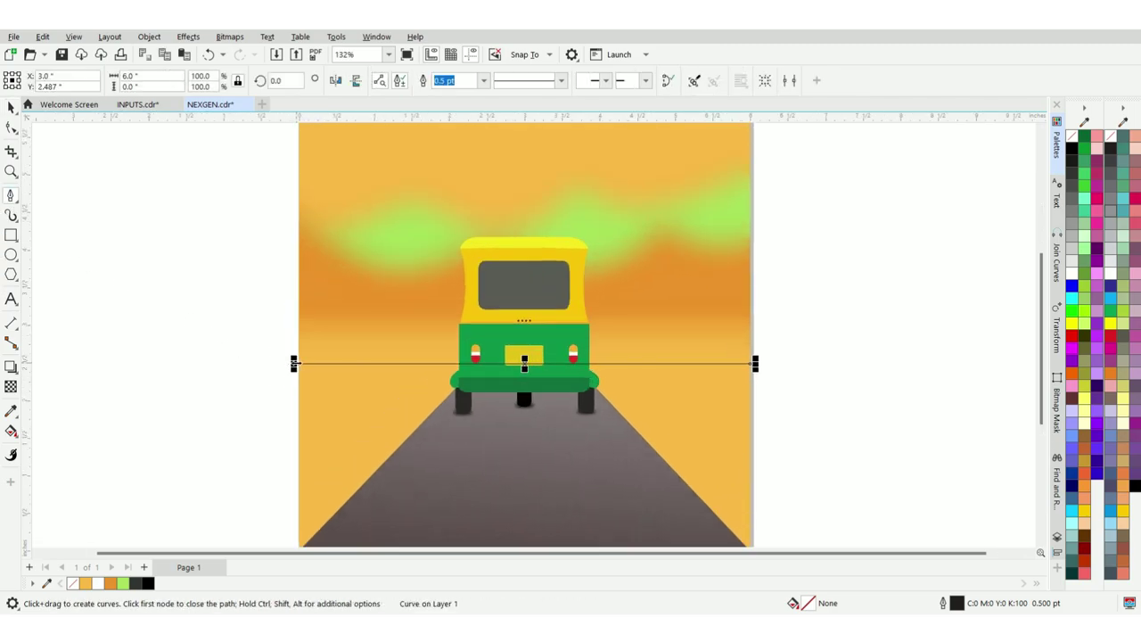
{"action": "left_click", "coordinate": [283, 364]}
{"action": "scroll", "coordinate": [323, 340], "scroll_direction": "up", "scroll_amount": 1}
{"action": "left_click_drag", "start_coordinate": [330, 315], "coordinate": [418, 315]}
{"action": "left_click", "coordinate": [381, 324]}
{"action": "left_click_drag", "start_coordinate": [430, 323], "coordinate": [443, 324]}
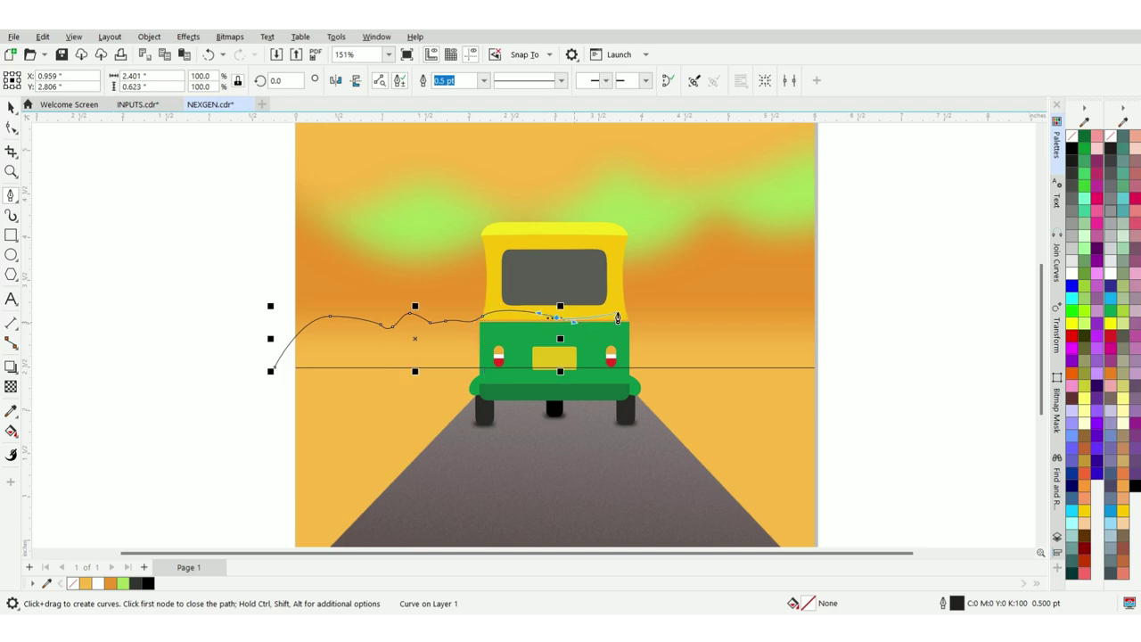
{"action": "left_click", "coordinate": [617, 311]}
{"action": "mouse_move", "coordinate": [636, 307]}
{"action": "left_mouse_down"}
{"action": "mouse_move", "coordinate": [696, 315]}
{"action": "mouse_move", "coordinate": [792, 299]}
{"action": "left_mouse_up"}
{"action": "left_click", "coordinate": [663, 318]}
{"action": "left_click", "coordinate": [715, 308]}
{"action": "left_click", "coordinate": [764, 309]}
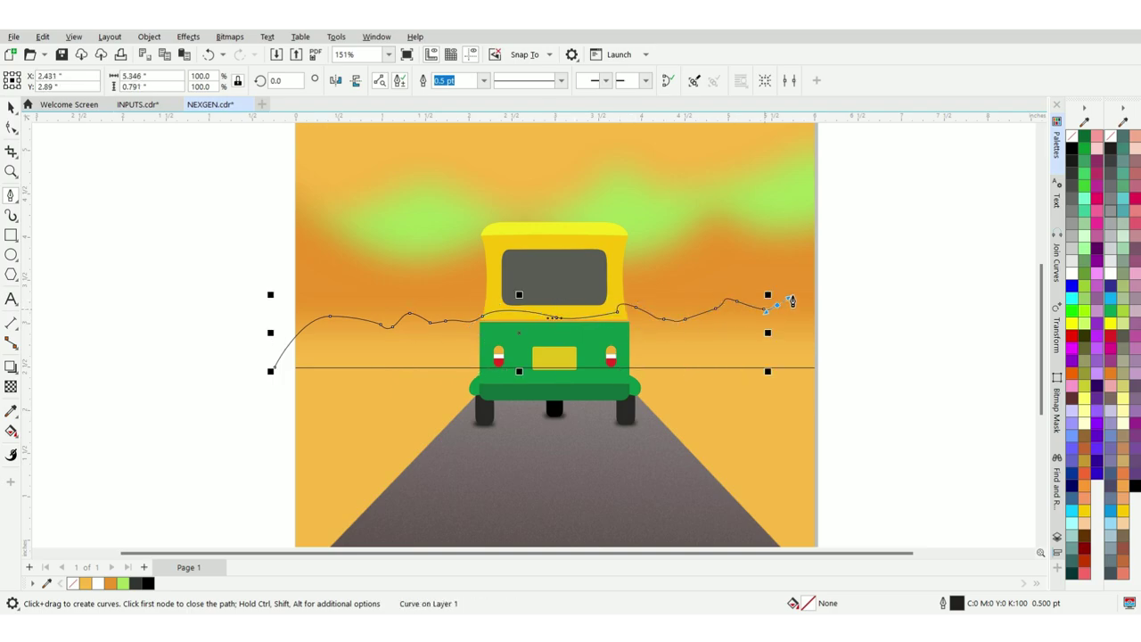
{"action": "left_click", "coordinate": [811, 288]}
{"action": "left_click", "coordinate": [860, 314]}
{"action": "left_click", "coordinate": [840, 366]}
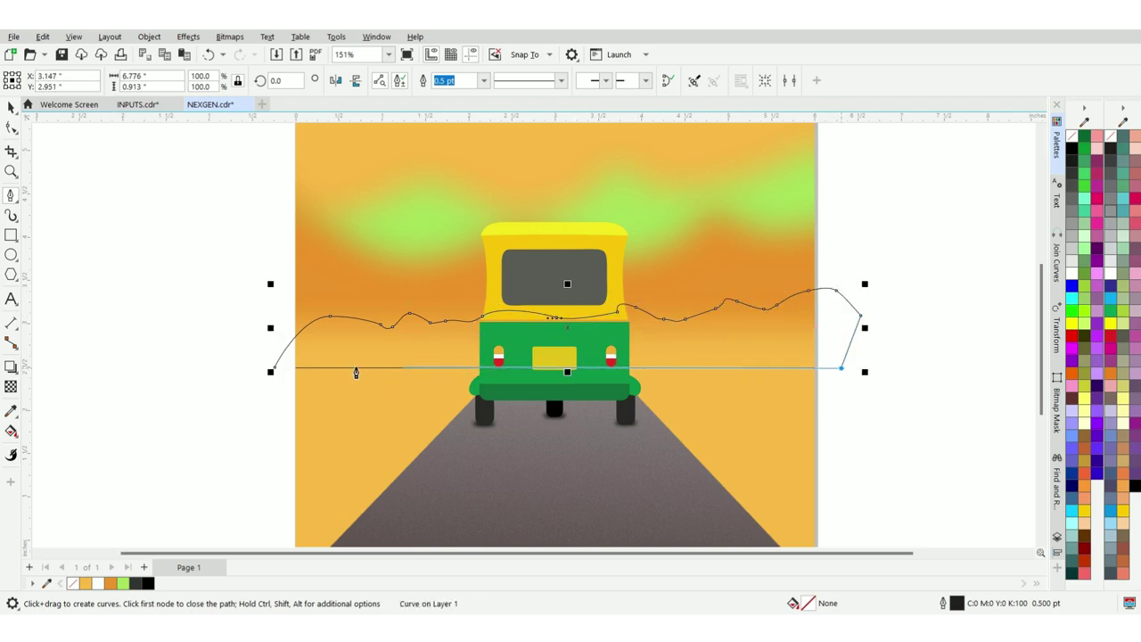
{"action": "left_click", "coordinate": [274, 366]}
{"action": "key", "text": "space"}
- Move the hill outline aside to delete the horizontal guide line, and return the outline to the horizon
{"action": "left_click_drag", "start_coordinate": [416, 351], "coordinate": [416, 319]}
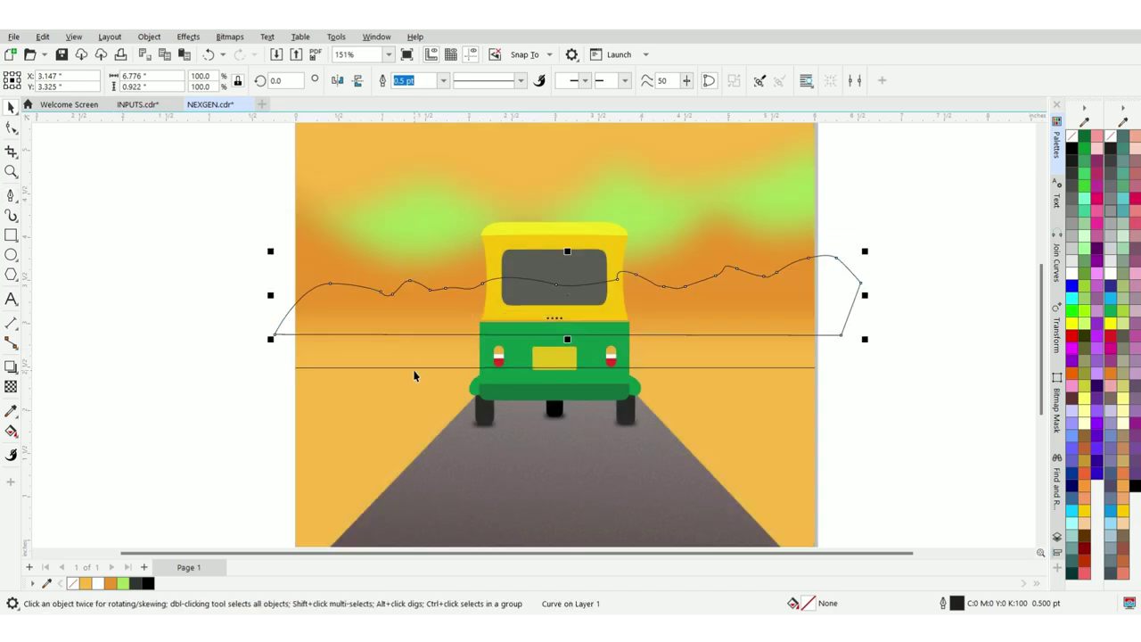
{"action": "key", "text": "Delete"}
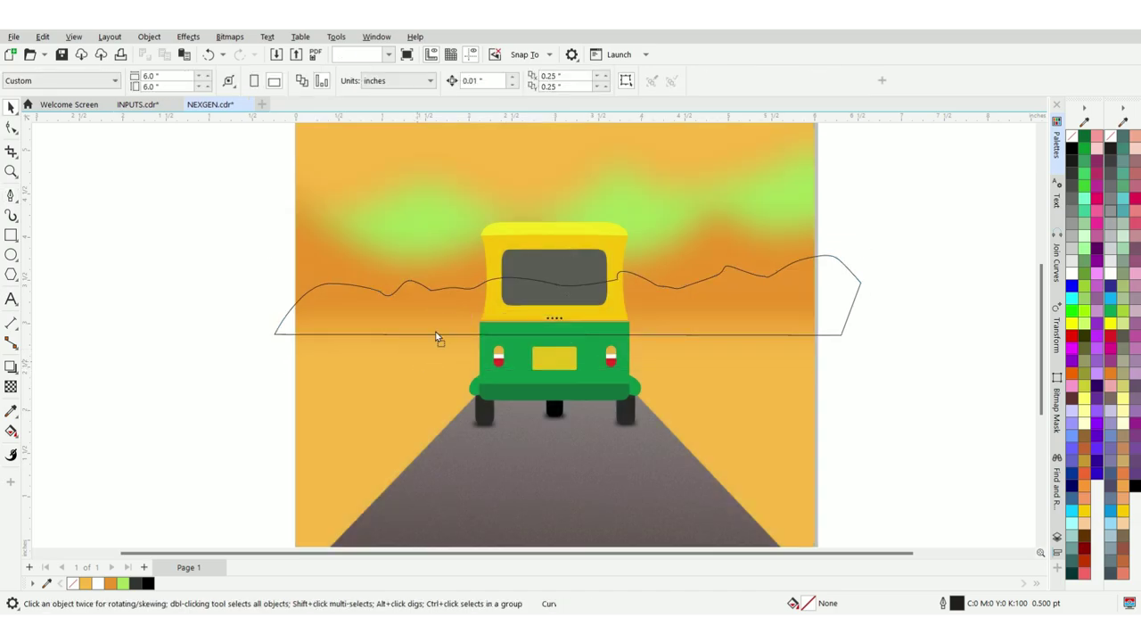
{"action": "left_click", "coordinate": [437, 336]}
{"action": "key", "text": "ctrl+z"}
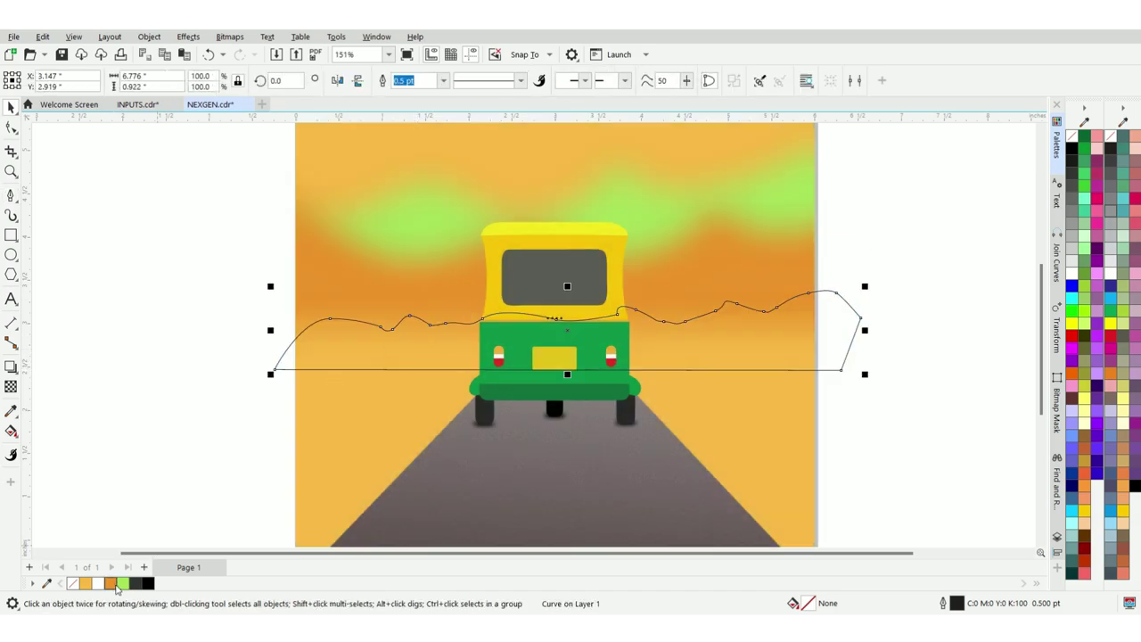
- Fill the hill silhouette with muted orange-brown (#D49551) and remove its outline
{"action": "left_click", "coordinate": [112, 584]}
{"action": "right_click", "coordinate": [1081, 136]}
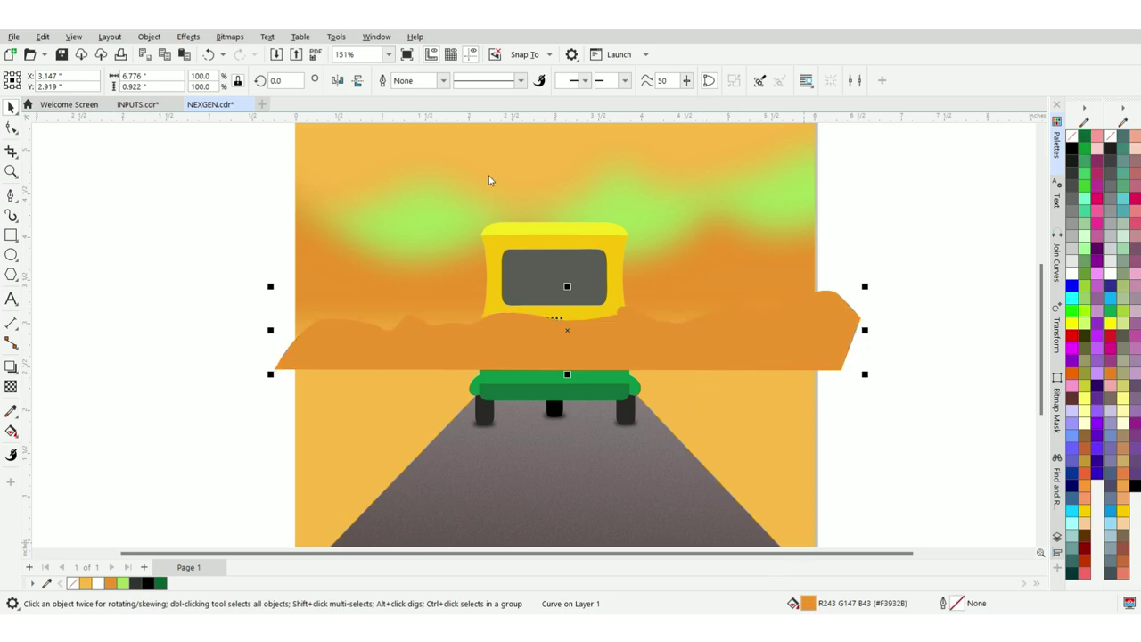
{"action": "key", "text": "shift+F11"}
{"action": "left_click", "coordinate": [372, 182]}
{"action": "mouse_move", "coordinate": [409, 107]}
{"action": "left_mouse_down"}
{"action": "mouse_move", "coordinate": [894, 93]}
{"action": "mouse_move", "coordinate": [862, 80]}
{"action": "left_mouse_up"}
{"action": "left_click", "coordinate": [926, 240]}
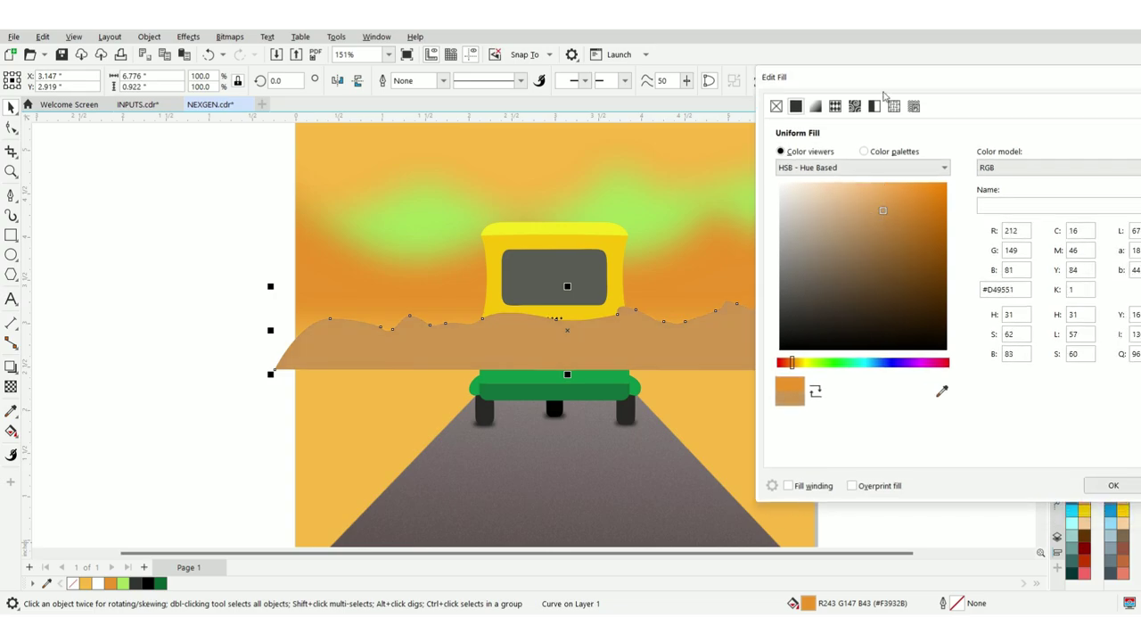
{"action": "left_click", "coordinate": [1042, 471]}
- PowerClip the hill silhouette inside the background square so it sits behind the rickshaw
{"action": "right_click", "coordinate": [658, 340]}
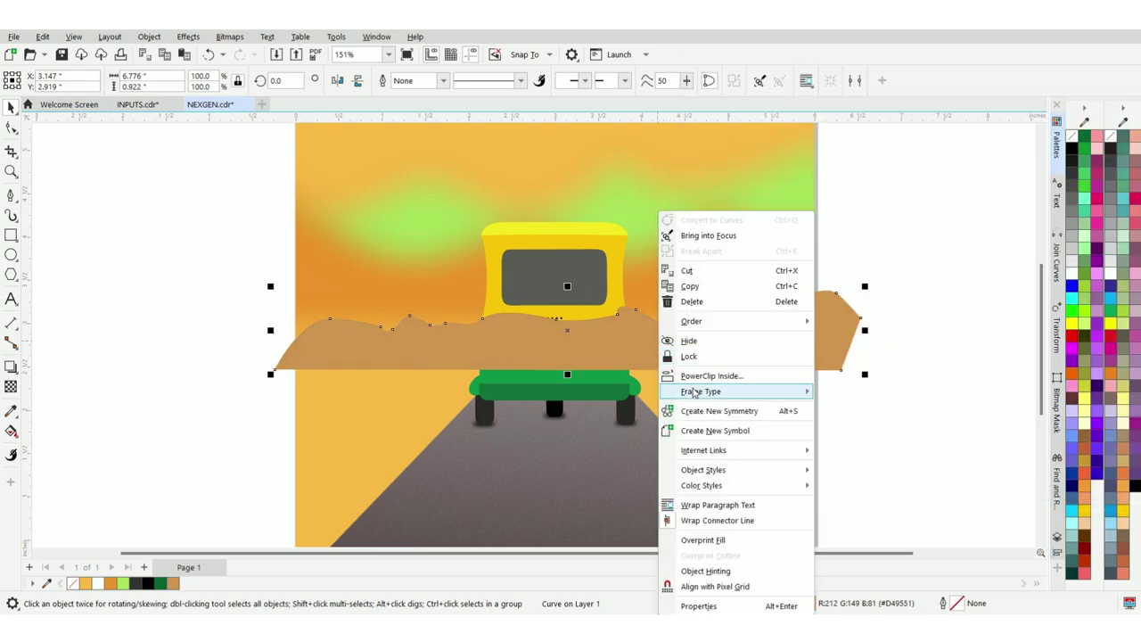
{"action": "left_click", "coordinate": [690, 376]}
{"action": "left_click", "coordinate": [728, 243]}
{"action": "scroll", "coordinate": [465, 344], "scroll_direction": "down", "scroll_amount": 2}
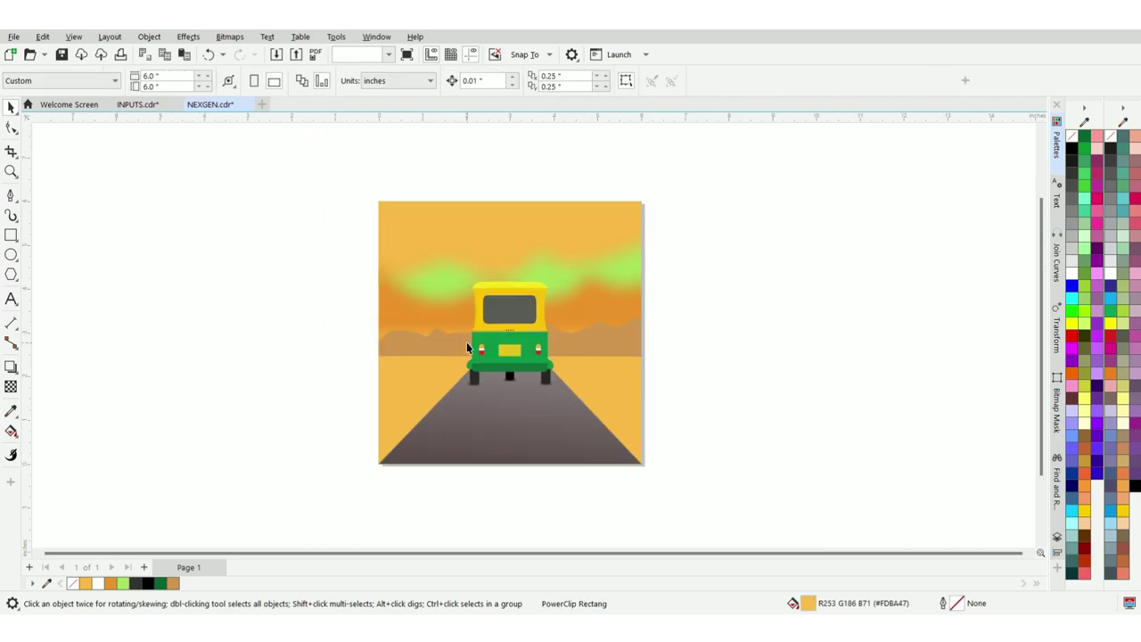
- Duplicate the brown hill silhouette inside the background PowerClip, mirror the copy both horizontally and vertically, and fill it light green (#A5E35D)
{"action": "left_click", "coordinate": [467, 341]}
{"action": "left_click", "coordinate": [68, 141]}
{"action": "left_click", "coordinate": [421, 337]}
{"action": "scroll", "coordinate": [497, 334], "scroll_direction": "up", "scroll_amount": 2}
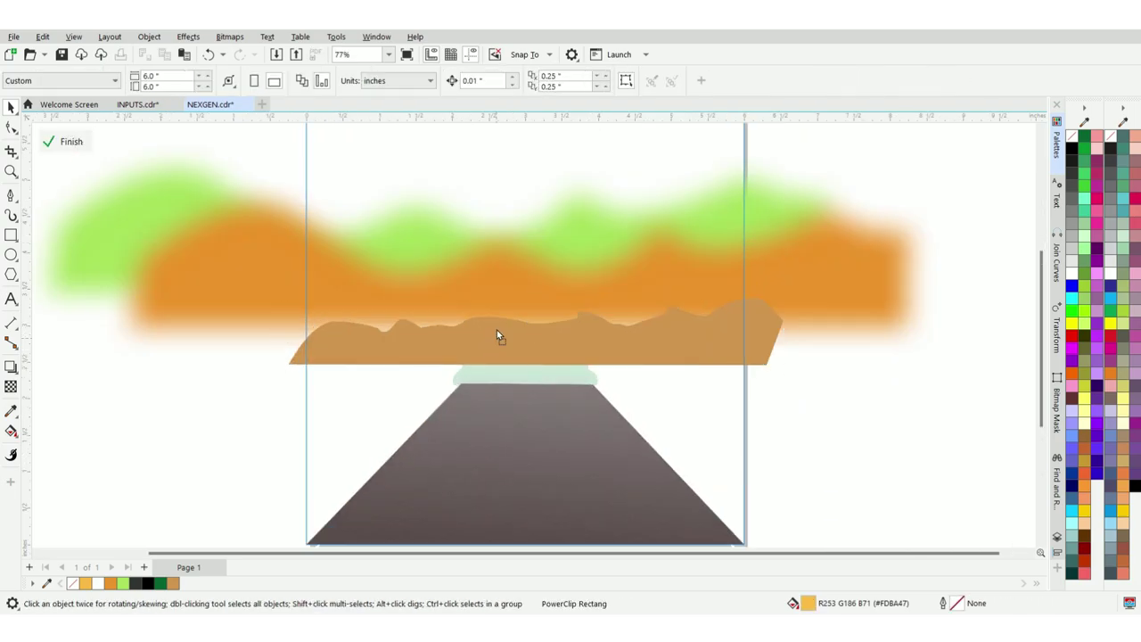
{"action": "left_click", "coordinate": [357, 80]}
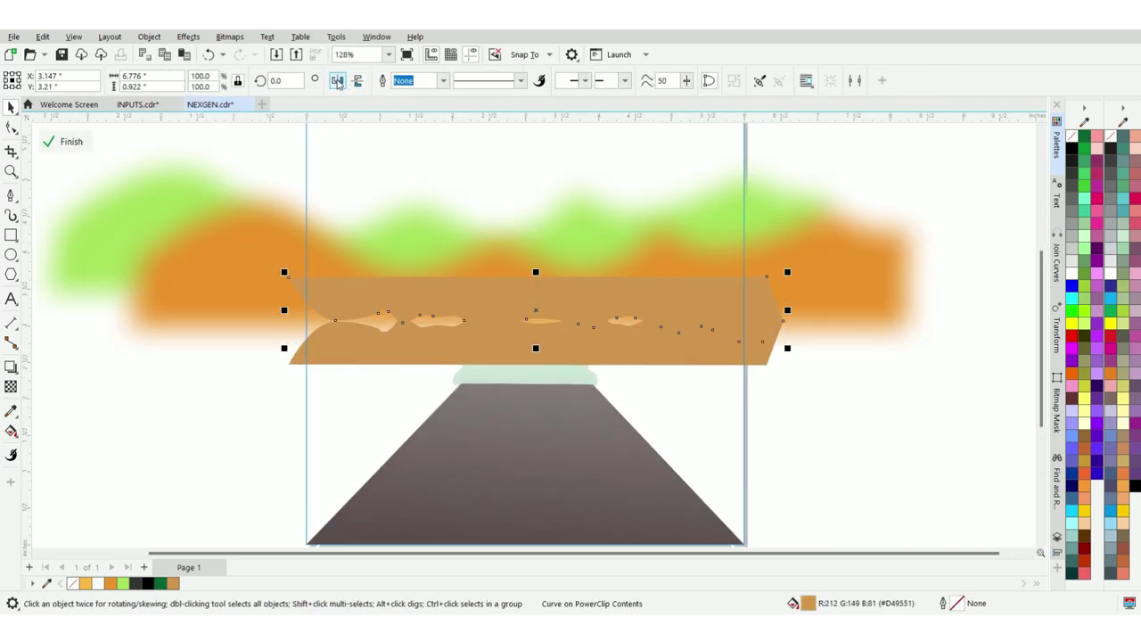
{"action": "left_click", "coordinate": [337, 80]}
{"action": "left_click", "coordinate": [123, 583]}
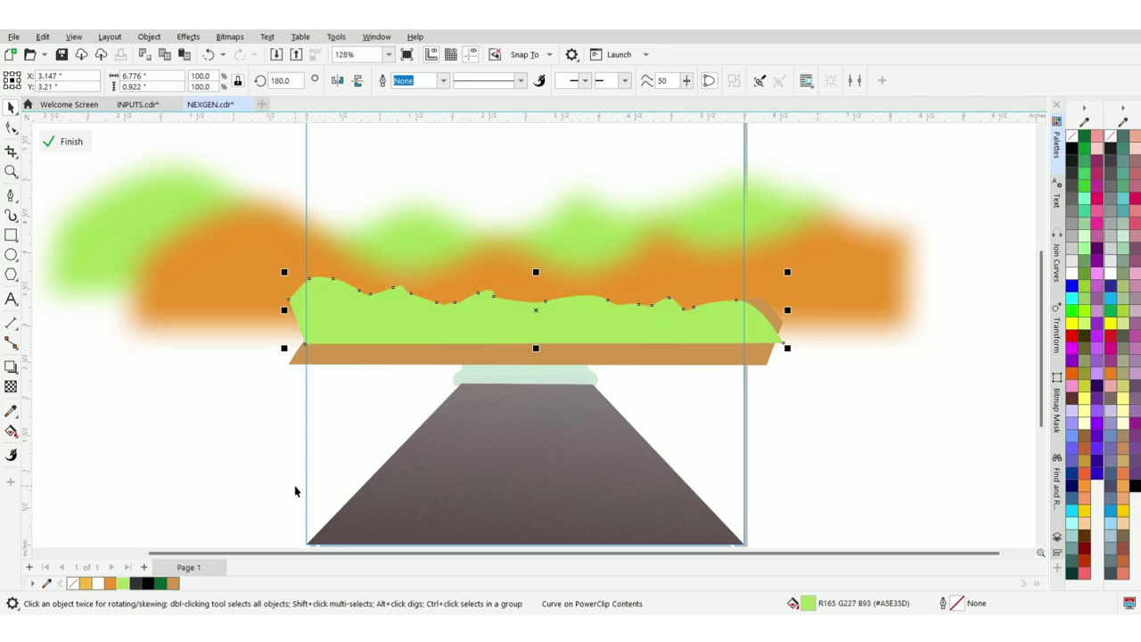
- Place the green hill copy behind the brown hill, skew it slightly, and shift it so its peaks show above, then finish PowerClip editing
{"action": "key", "text": "ctrl+Page_Down"}
{"action": "scroll", "coordinate": [514, 309], "scroll_direction": "up", "scroll_amount": 1}
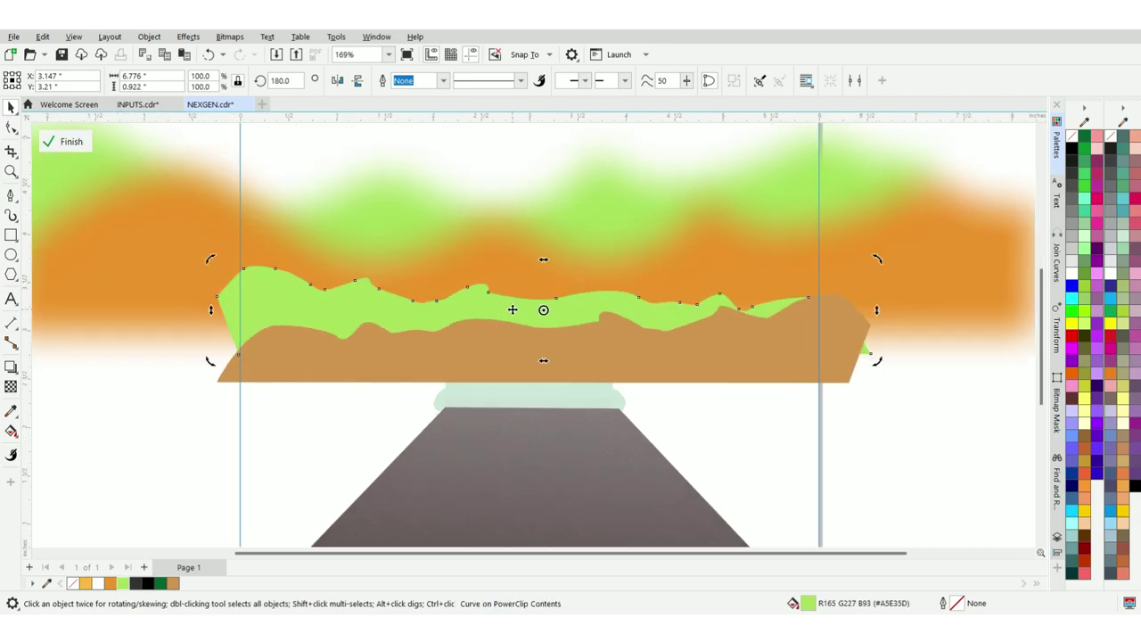
{"action": "left_click", "coordinate": [514, 308]}
{"action": "left_click_drag", "start_coordinate": [209, 312], "coordinate": [206, 335]}
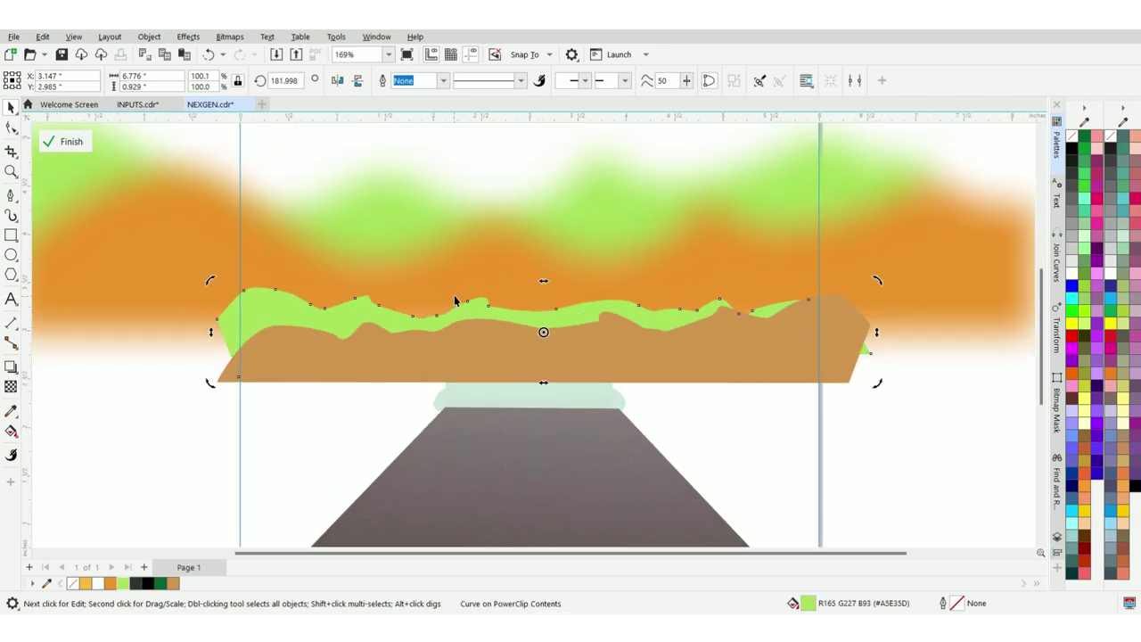
{"action": "left_click_drag", "start_coordinate": [467, 309], "coordinate": [428, 318]}
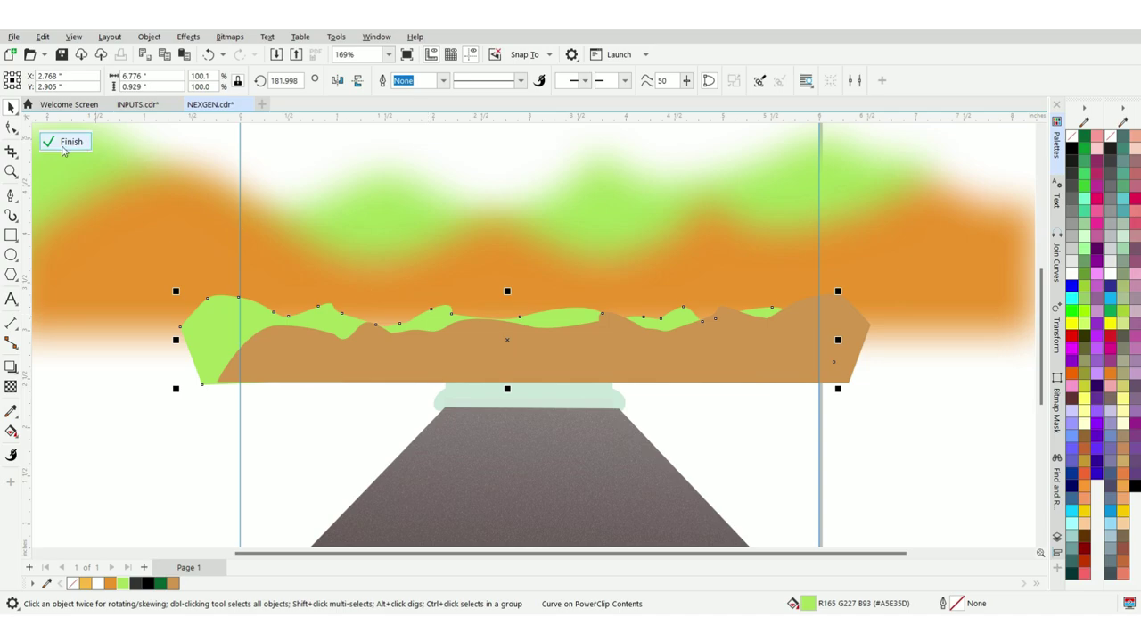
{"action": "left_click", "coordinate": [64, 142]}
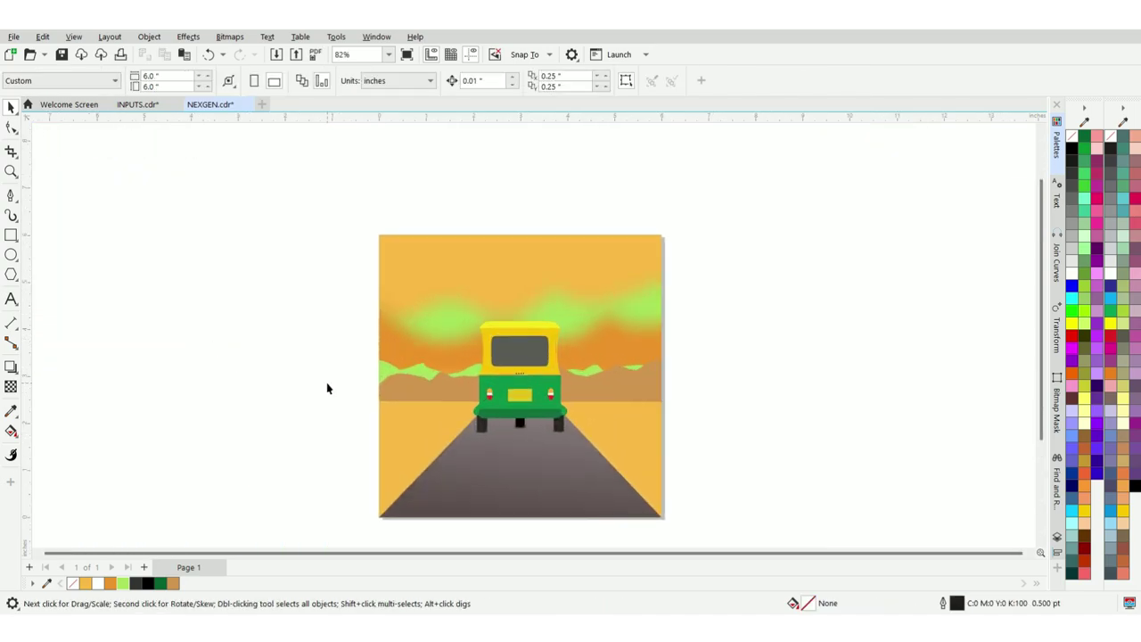
- Apply a Gaussian Blur with a radius of about 6.8 pixels to the brown hill inside the background PowerClip
{"action": "left_click", "coordinate": [67, 141]}
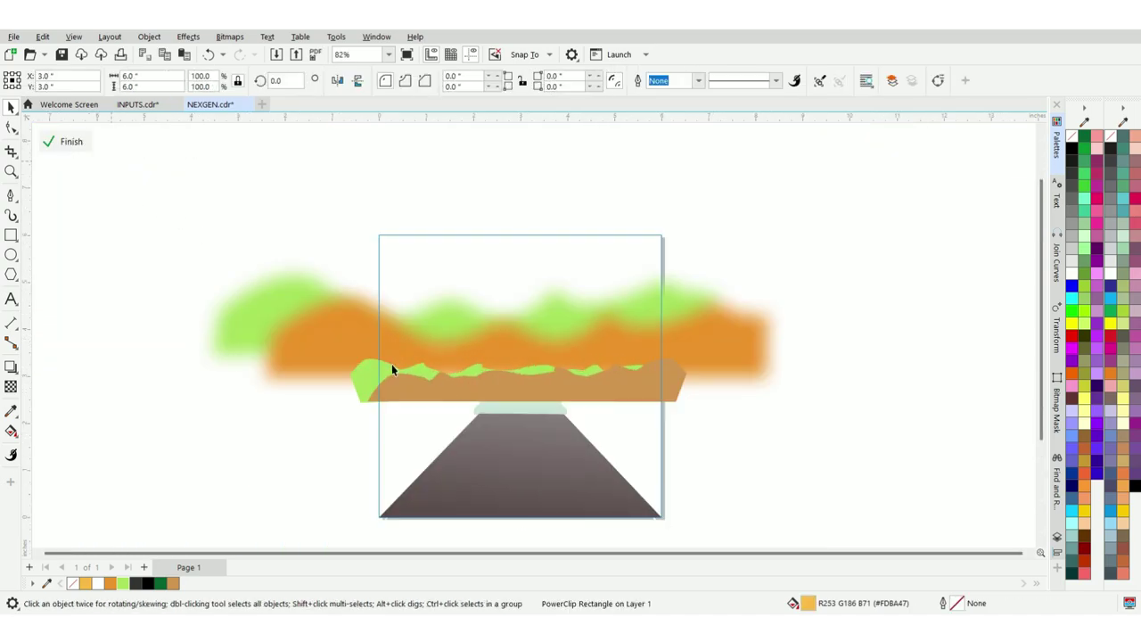
{"action": "left_click", "coordinate": [489, 396]}
{"action": "left_click", "coordinate": [189, 38]}
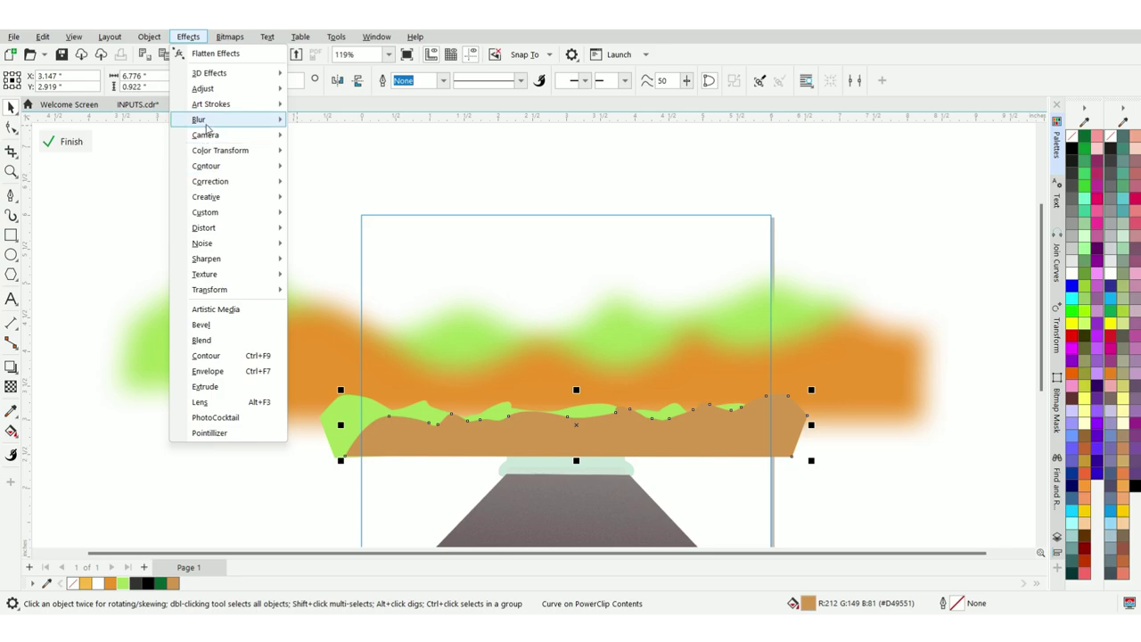
{"action": "mouse_move", "coordinate": [205, 123]}
{"action": "left_click", "coordinate": [323, 175]}
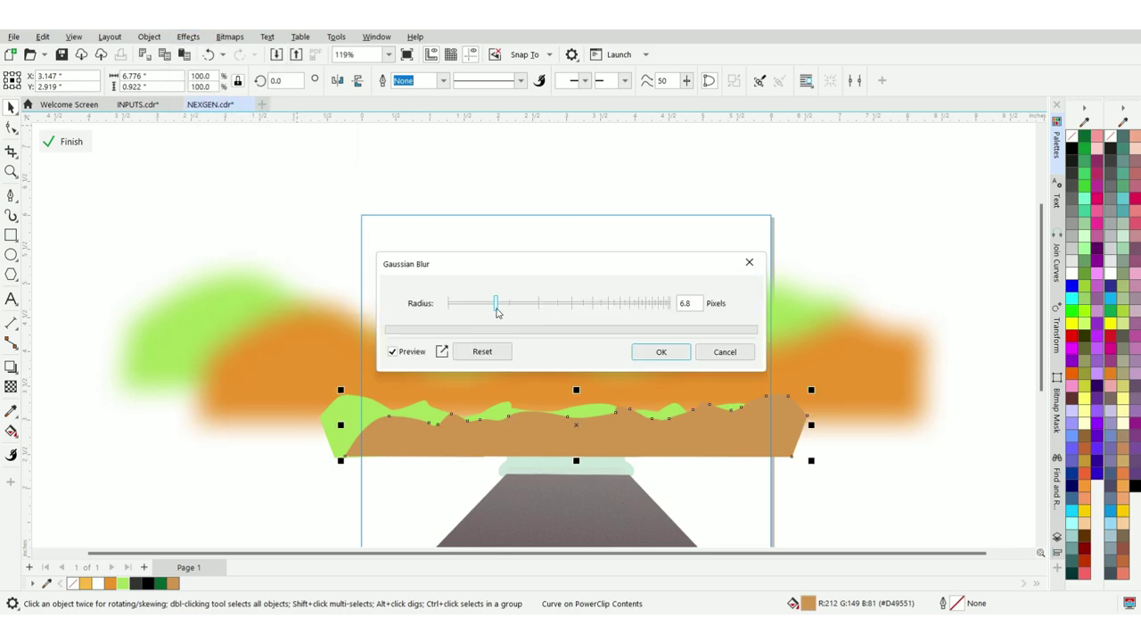
{"action": "left_click_drag", "start_coordinate": [497, 308], "coordinate": [498, 307]}
{"action": "left_click", "coordinate": [639, 354]}
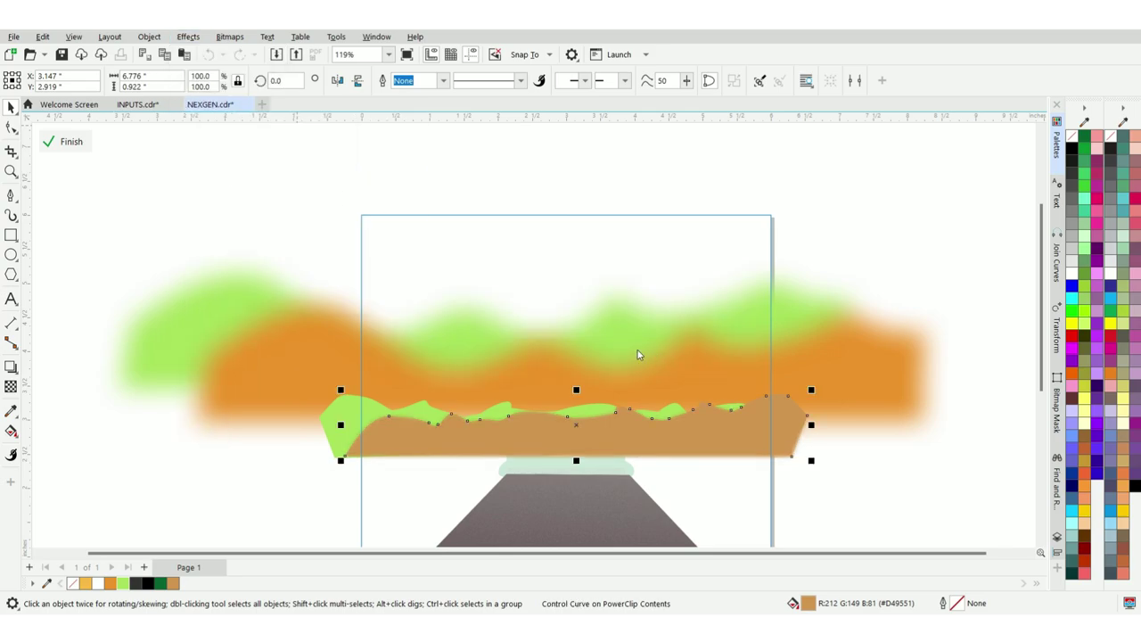
{"action": "left_click", "coordinate": [72, 142]}
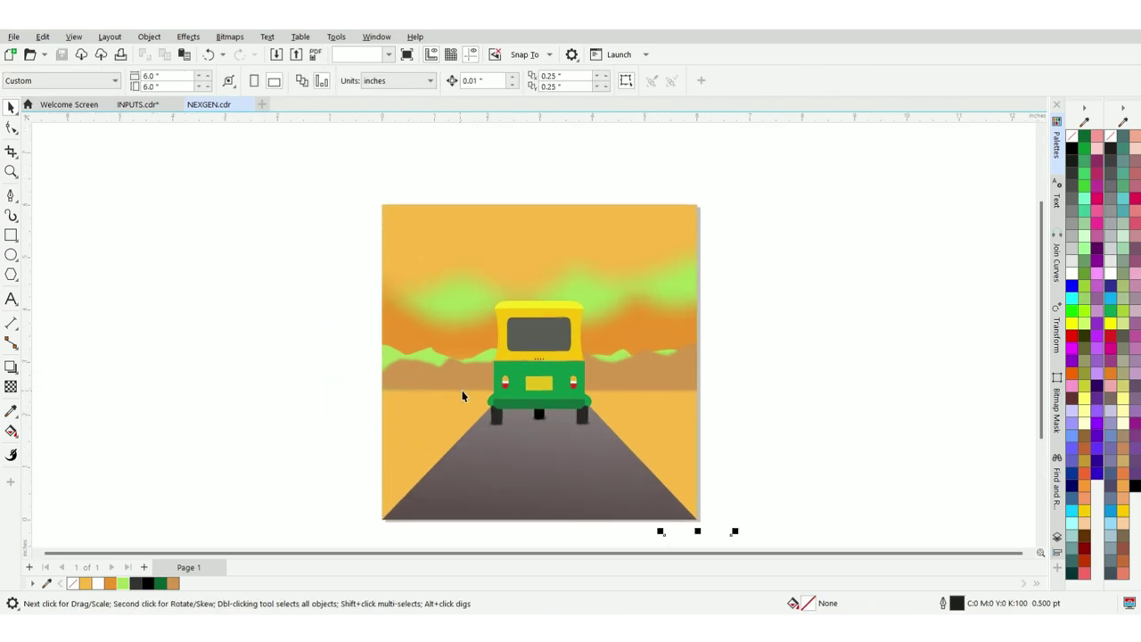
- Add a green grass clump at the scene's lower-left corner and thin white lines along both road edges inside the background PowerClip
{"action": "key", "text": "ctrl+a"}
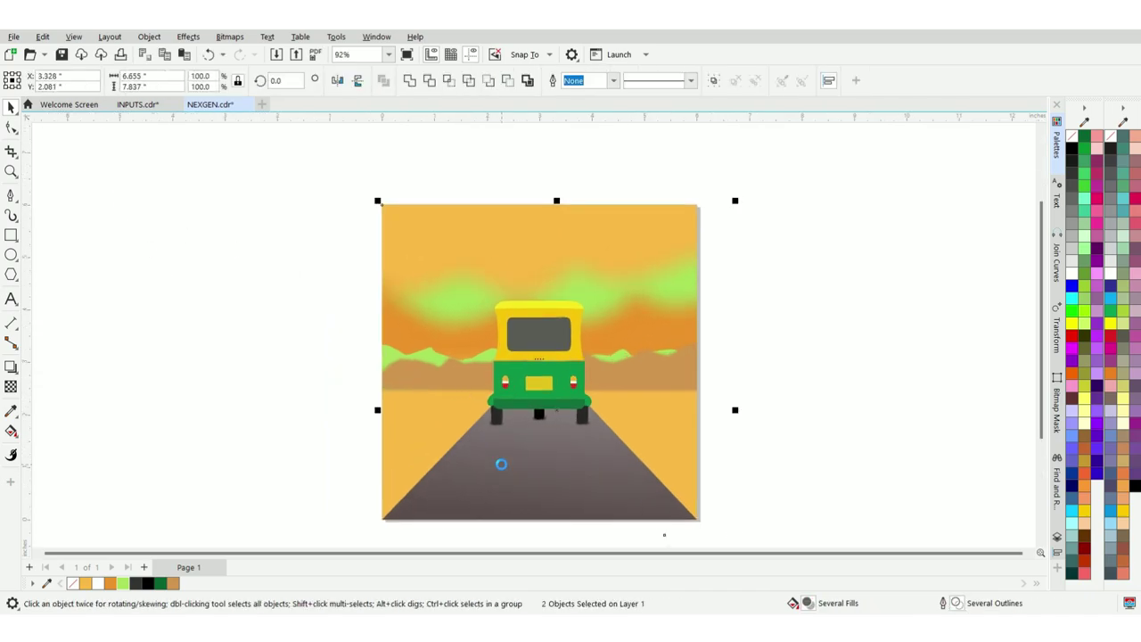
{"action": "left_click", "coordinate": [498, 464]}
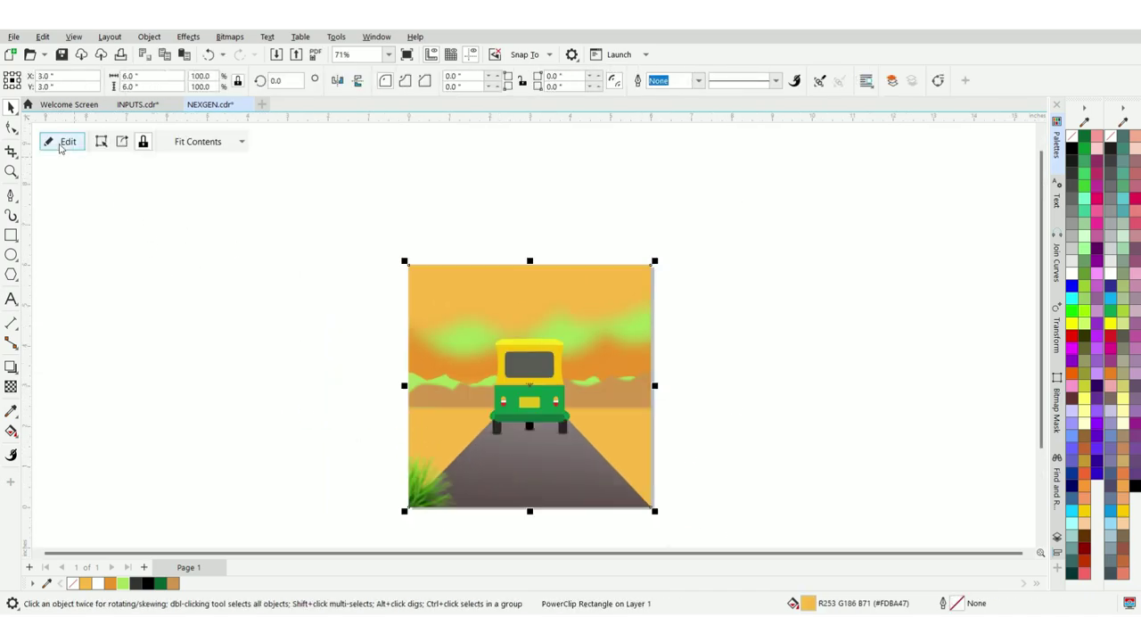
{"action": "left_click", "coordinate": [53, 140]}
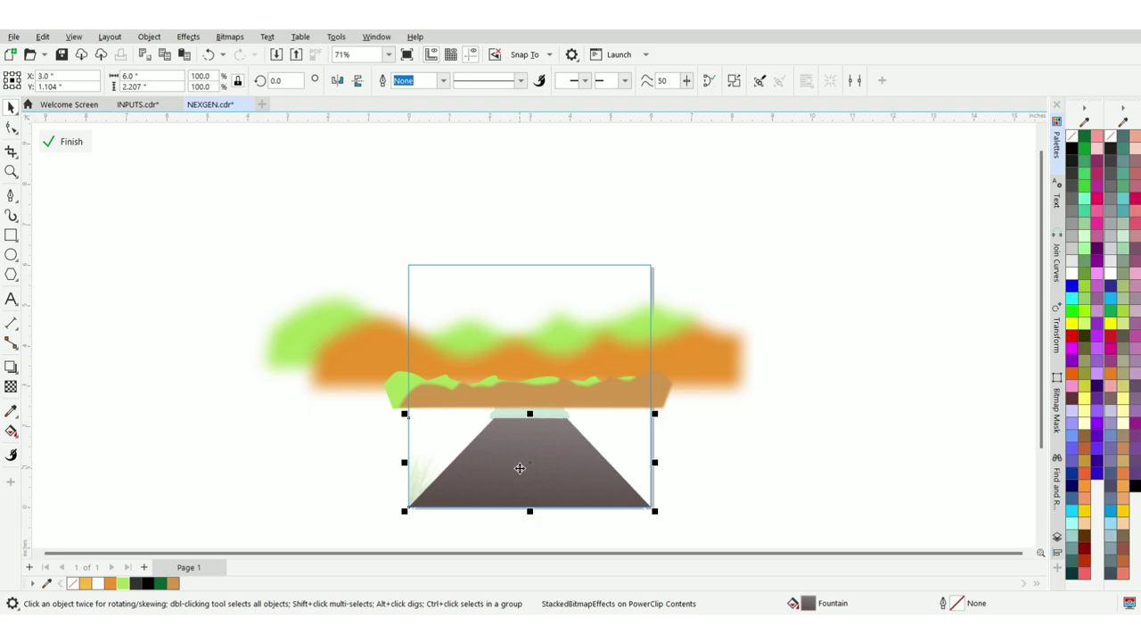
{"action": "left_click", "coordinate": [71, 141]}
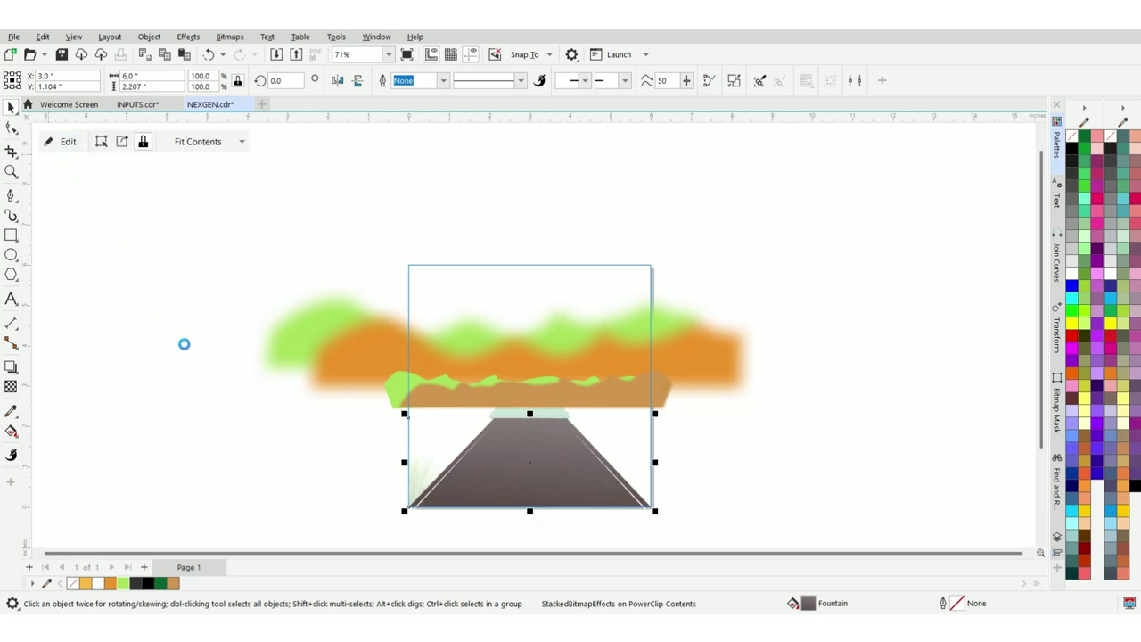
{"action": "left_click", "coordinate": [401, 474]}
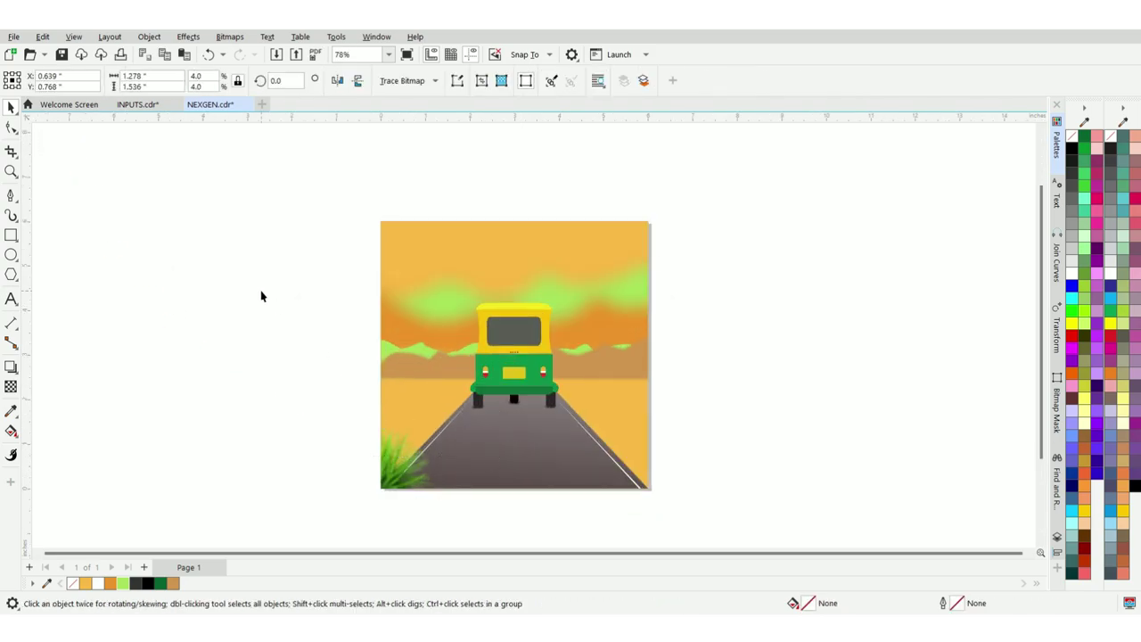
{"action": "left_click", "coordinate": [260, 295]}
- Paste the orange dune group, centre it on the page, lower it slightly, and PowerClip it inside the background square
{"action": "scroll", "coordinate": [495, 303], "scroll_direction": "down", "scroll_amount": 1}
{"action": "key", "text": "ctrl+v"}
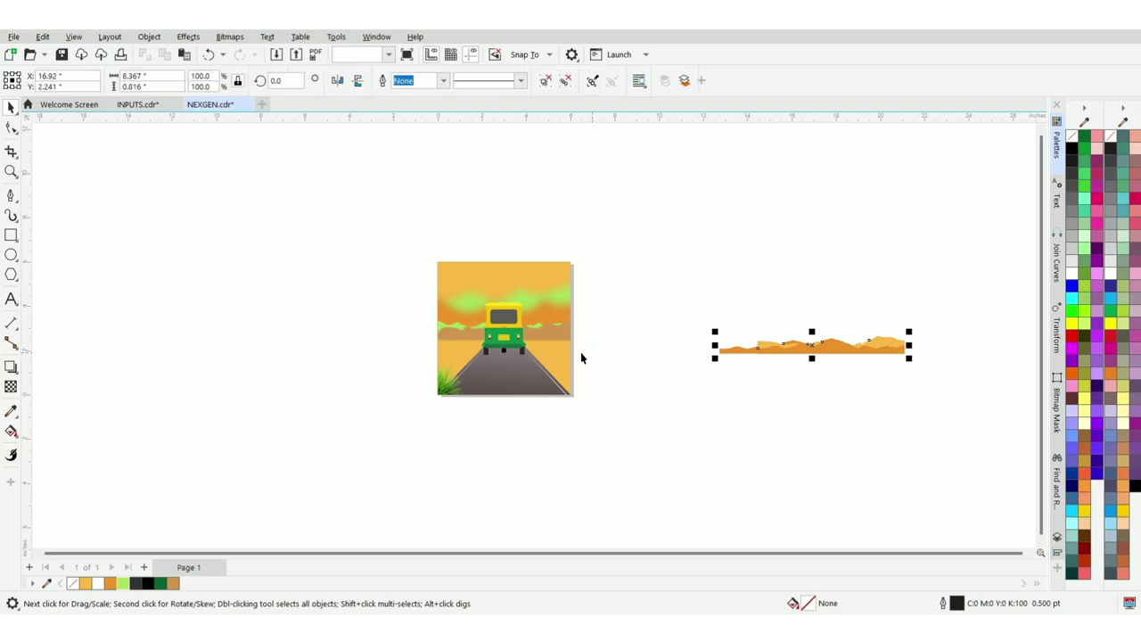
{"action": "key", "text": "p"}
{"action": "scroll", "coordinate": [511, 331], "scroll_direction": "up", "scroll_amount": 1}
{"action": "left_click_drag", "start_coordinate": [508, 335], "coordinate": [506, 342]}
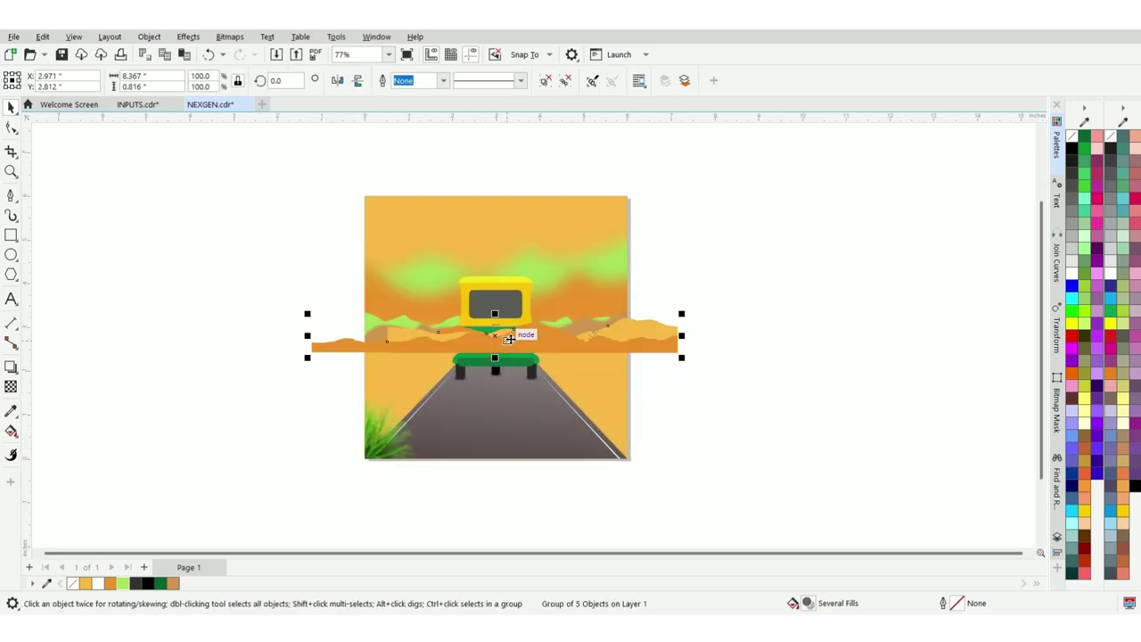
{"action": "right_click", "coordinate": [511, 341]}
{"action": "left_click", "coordinate": [550, 375]}
{"action": "left_click", "coordinate": [424, 285]}
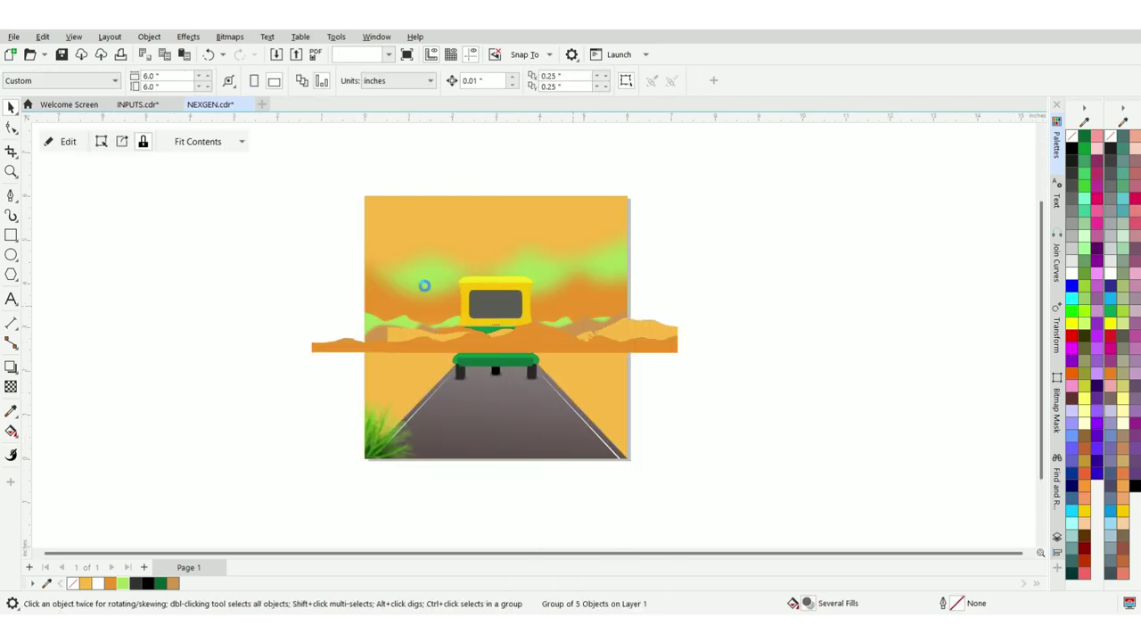
- Raise the dune group behind the brown hill inside the PowerClip, stretch it wider on both sides, and finish editing the contents
{"action": "left_click", "coordinate": [62, 138]}
{"action": "left_click", "coordinate": [540, 339]}
{"action": "scroll", "coordinate": [542, 334], "scroll_direction": "up", "scroll_amount": 1}
{"action": "mouse_move", "coordinate": [532, 323]}
{"action": "left_mouse_down"}
{"action": "mouse_move", "coordinate": [525, 298]}
{"action": "mouse_move", "coordinate": [529, 310]}
{"action": "left_mouse_up"}
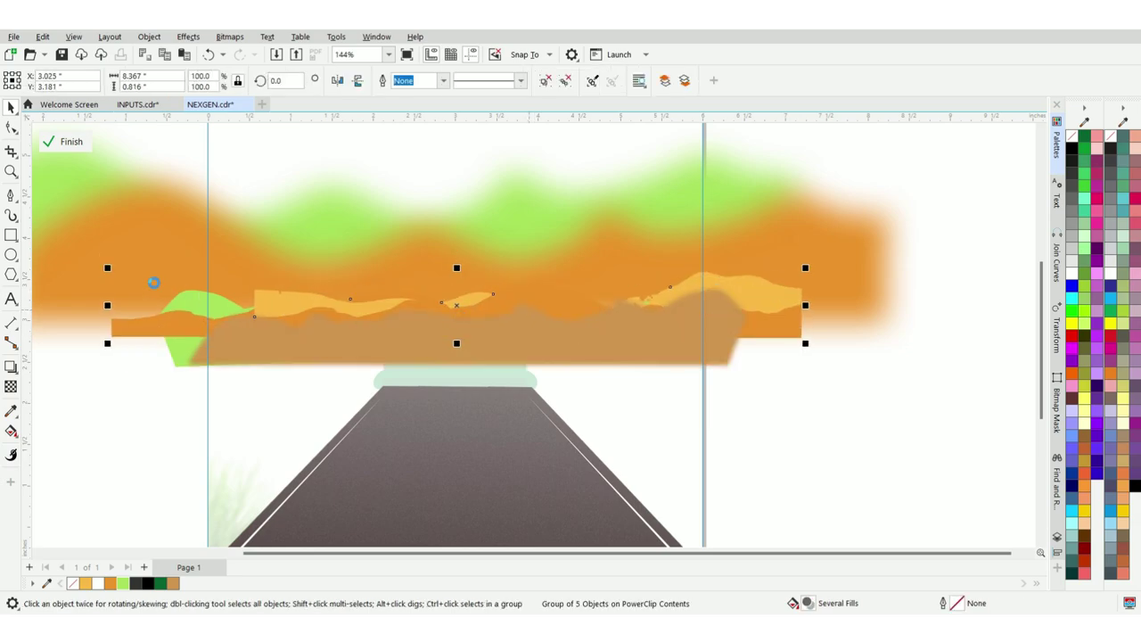
{"action": "left_click_drag", "start_coordinate": [106, 305], "coordinate": [12, 306]}
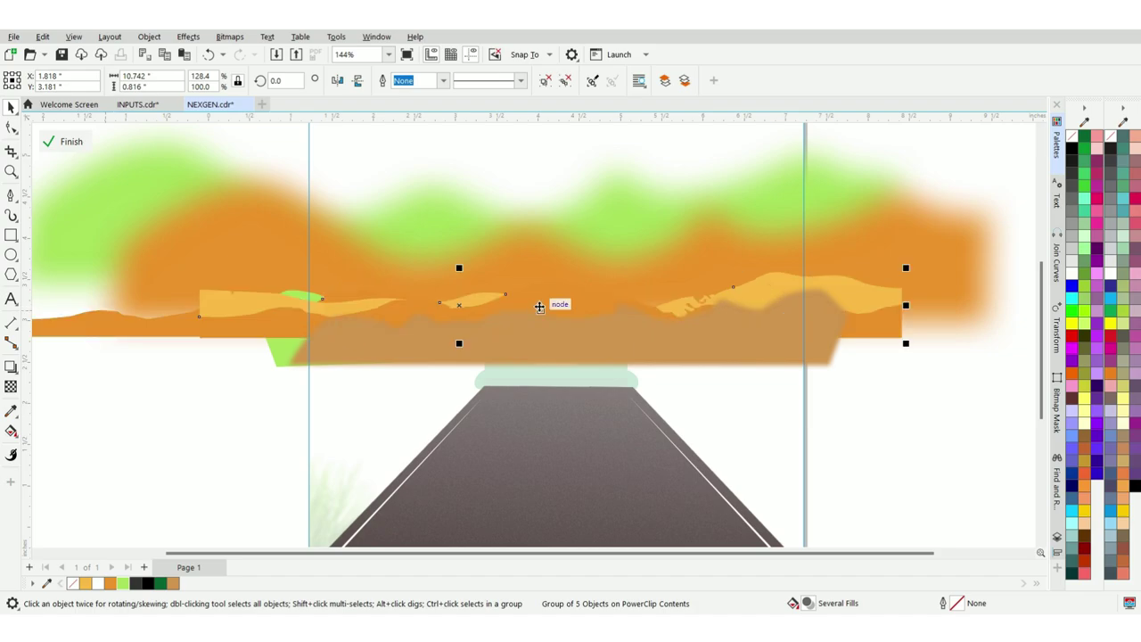
{"action": "left_click_drag", "start_coordinate": [906, 305], "coordinate": [1024, 305]}
{"action": "left_click", "coordinate": [64, 141]}
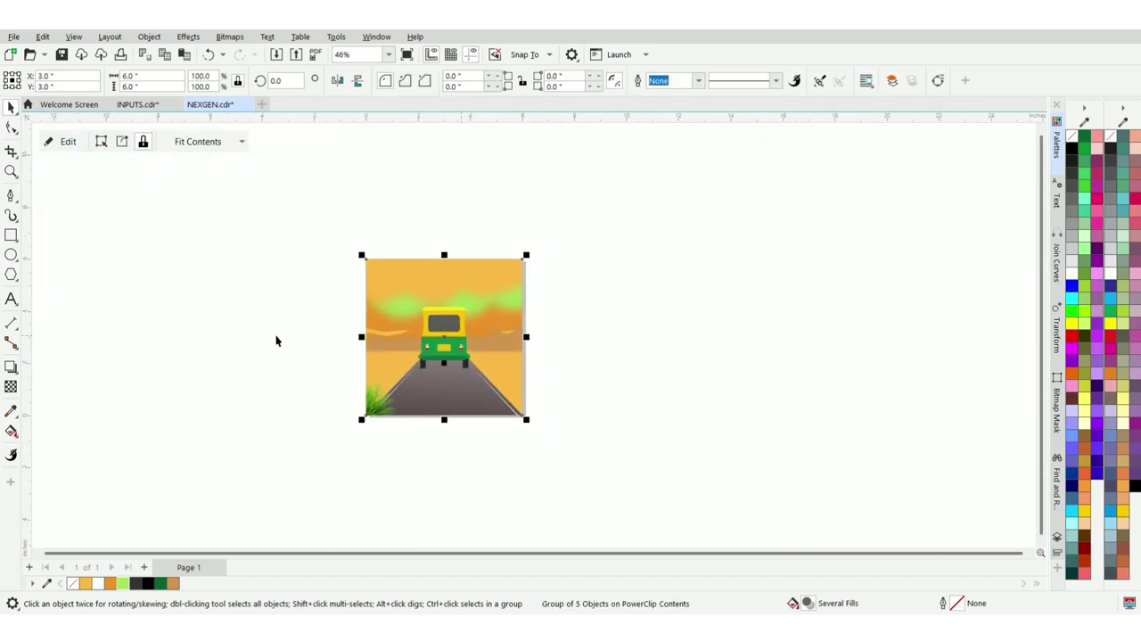
{"action": "left_click", "coordinate": [275, 341]}
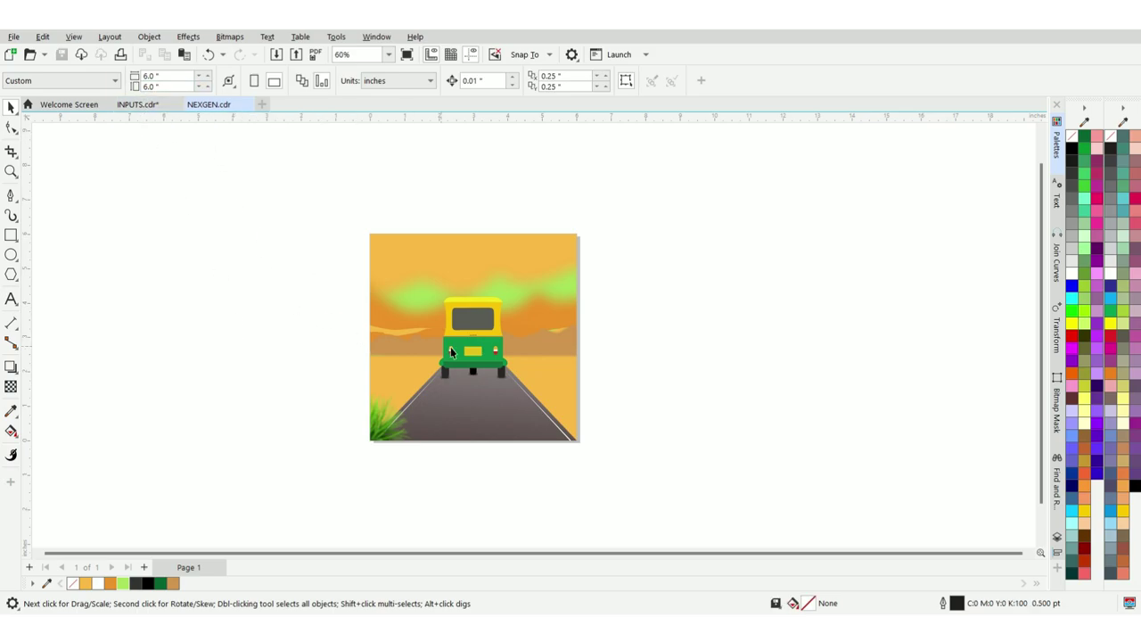
- Draw a circle about 1.99 inches in diameter, position it over the rickshaw's roof, and fill it white
{"action": "left_click", "coordinate": [11, 255]}
{"action": "scroll", "coordinate": [440, 288], "scroll_direction": "up", "scroll_amount": 1}
{"action": "left_click_drag", "start_coordinate": [450, 250], "coordinate": [558, 356]}
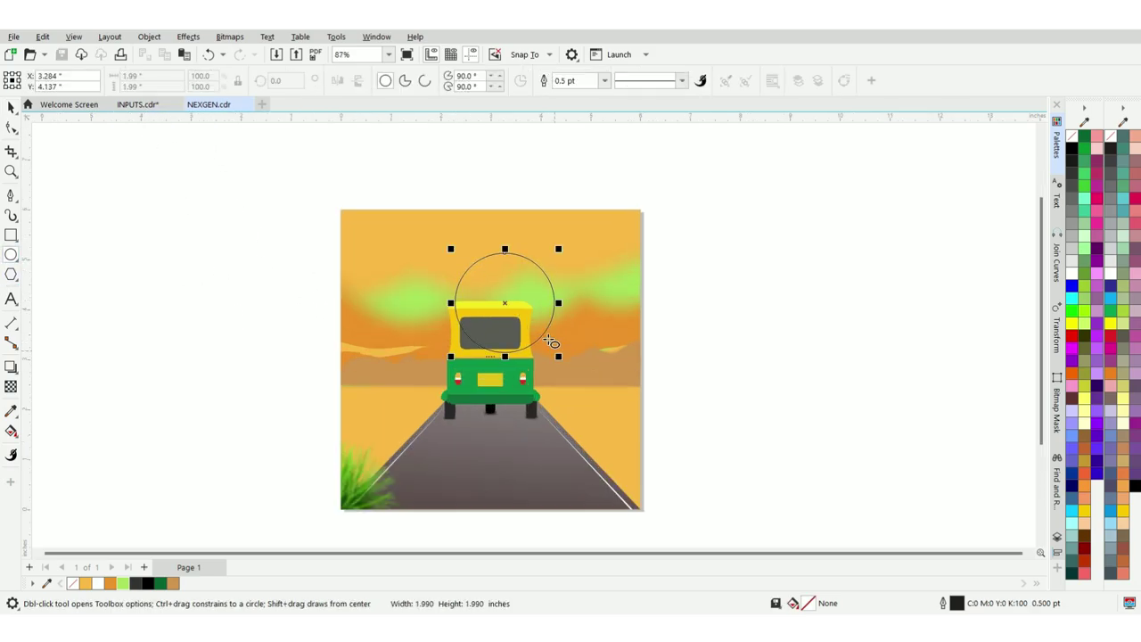
{"action": "key", "text": "space"}
{"action": "left_click_drag", "start_coordinate": [505, 304], "coordinate": [489, 295]}
{"action": "left_click", "coordinate": [1072, 277]}
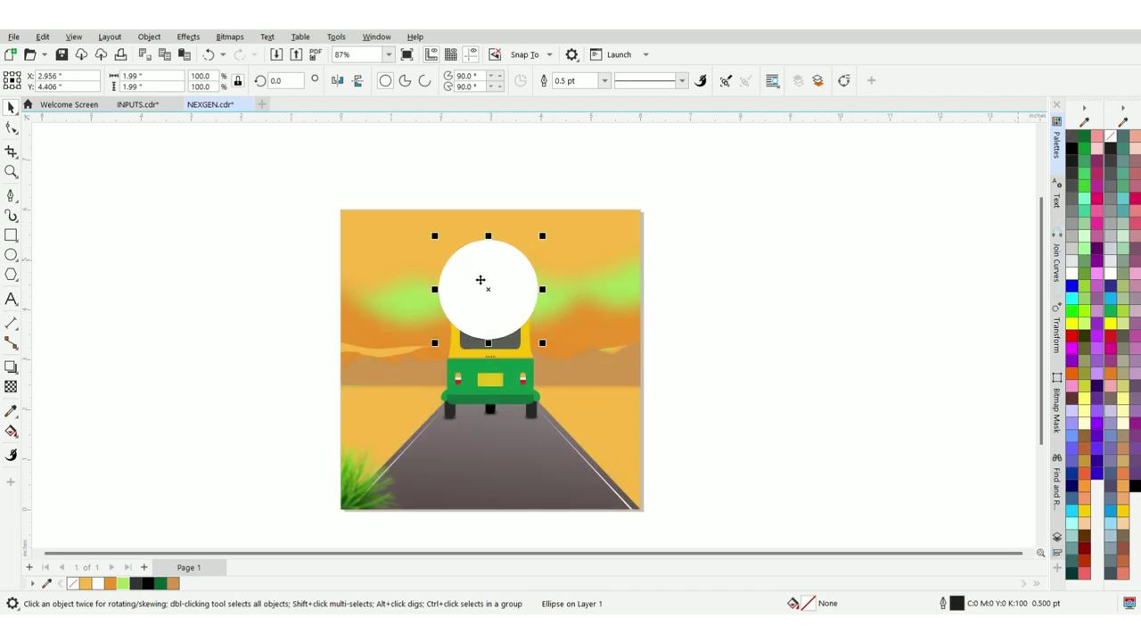
- Remove the white circle's outline and PowerClip it inside the background square behind the rickshaw
{"action": "right_click", "coordinate": [480, 280]}
{"action": "mouse_move", "coordinate": [522, 390]}
{"action": "left_click", "coordinate": [713, 392]}
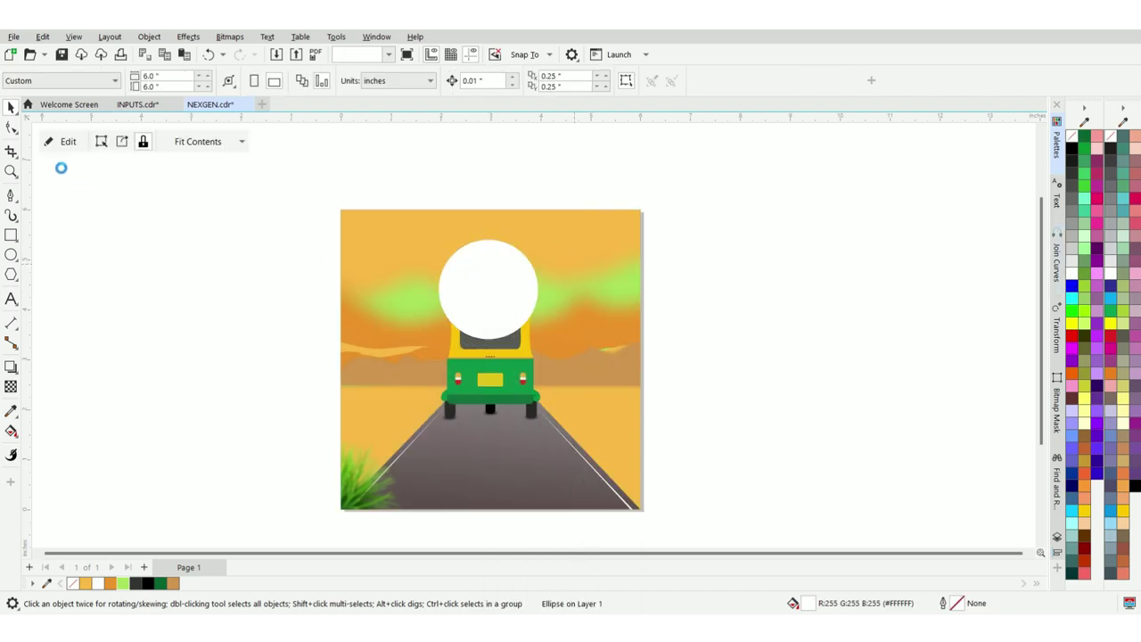
- Apply a Gaussian Blur with a radius of about 8.4 pixels to the white circle inside the background PowerClip
{"action": "left_click", "coordinate": [65, 144]}
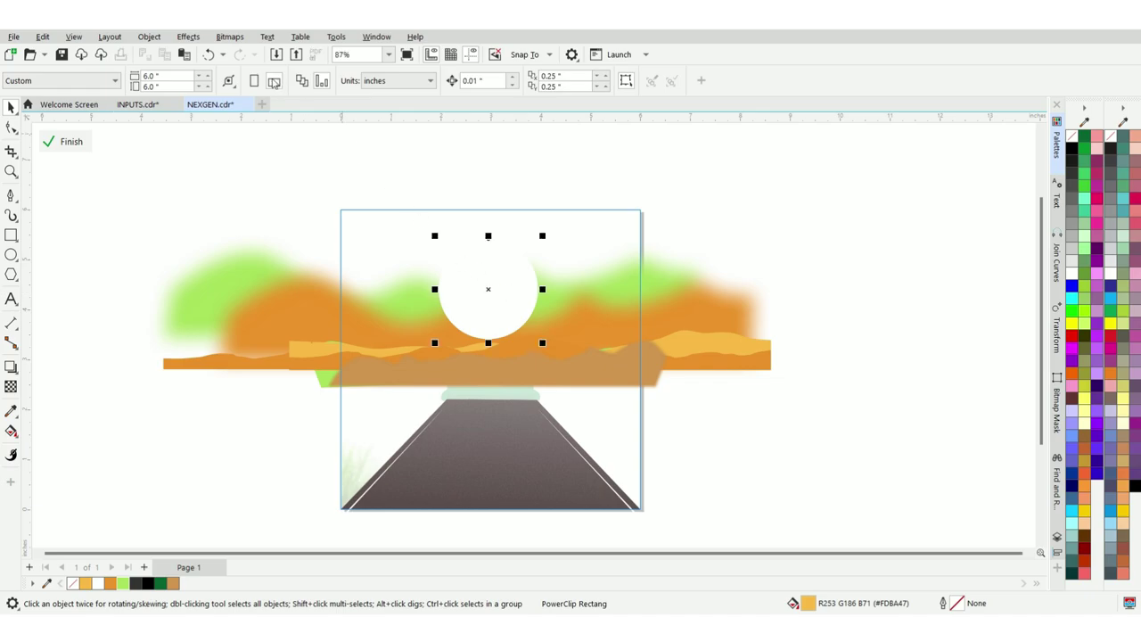
{"action": "left_click", "coordinate": [230, 37]}
{"action": "left_click", "coordinate": [189, 38]}
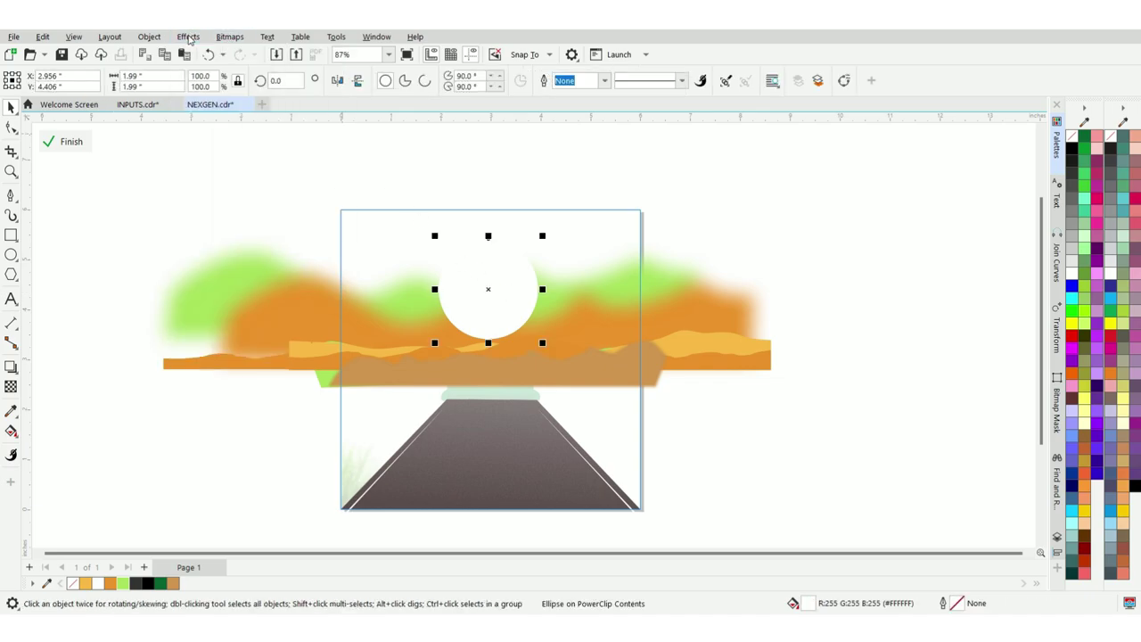
{"action": "left_click", "coordinate": [188, 37]}
{"action": "mouse_move", "coordinate": [201, 117]}
{"action": "left_click", "coordinate": [315, 171]}
{"action": "left_click_drag", "start_coordinate": [535, 269], "coordinate": [772, 276]}
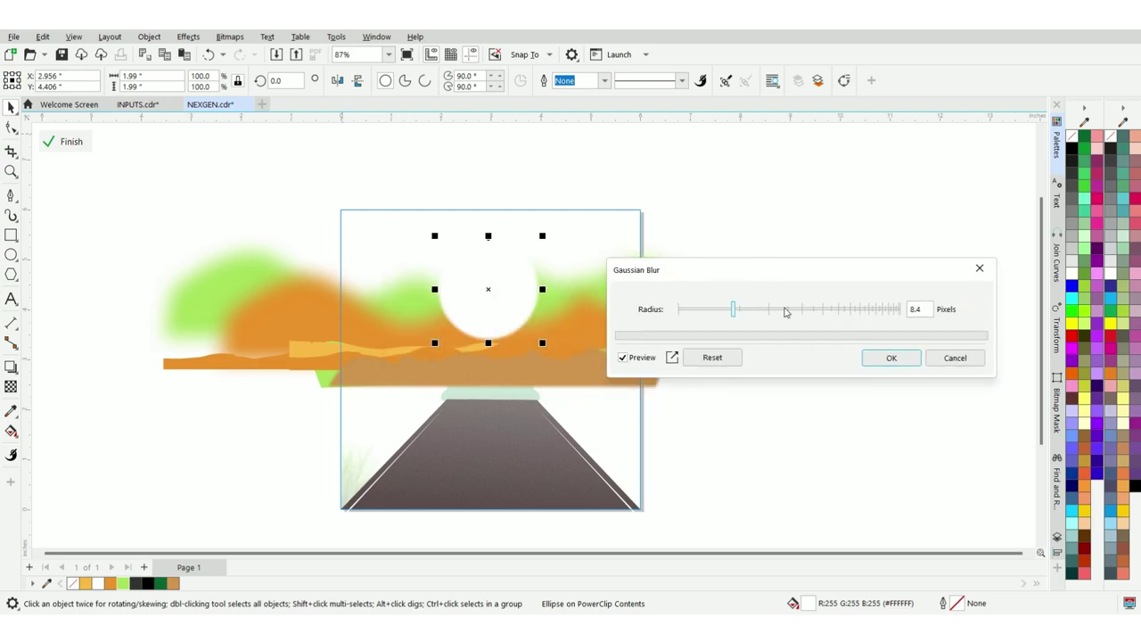
{"action": "left_click", "coordinate": [895, 361]}
{"action": "left_click", "coordinate": [61, 147]}
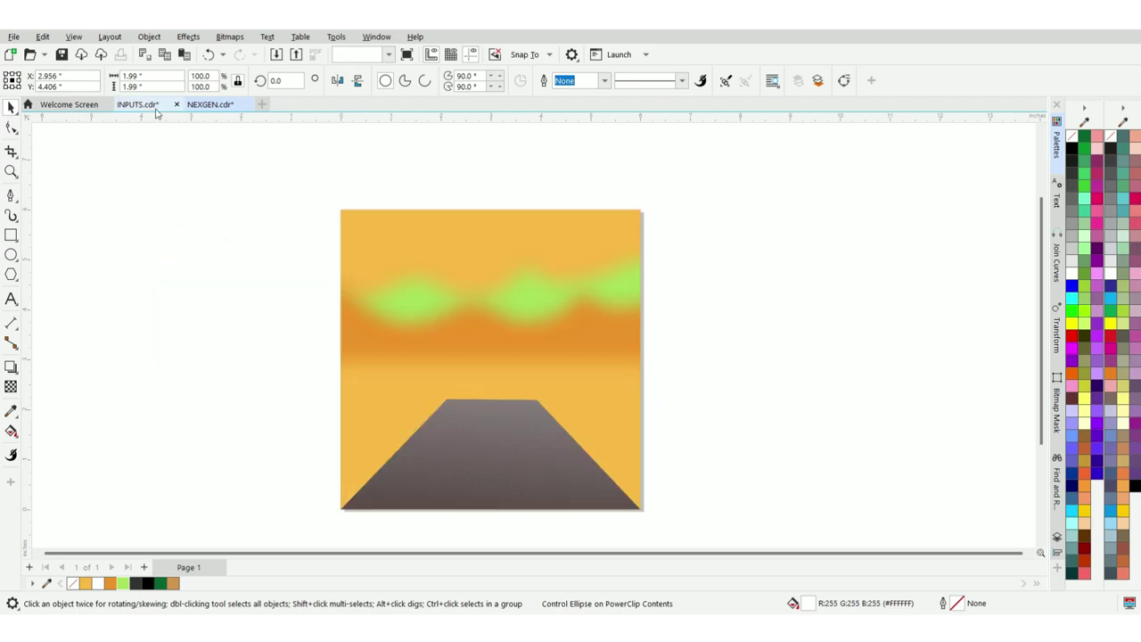
- Place the seated Ganesha image from INPUTS.cdr on the rickshaw's roof in front of the white circle
{"action": "left_click_drag", "start_coordinate": [853, 237], "coordinate": [488, 298]}
{"action": "scroll", "coordinate": [506, 268], "scroll_direction": "up", "scroll_amount": 2}
{"action": "scroll", "coordinate": [480, 299], "scroll_direction": "up", "scroll_amount": 2}
{"action": "scroll", "coordinate": [453, 329], "scroll_direction": "down", "scroll_amount": 3}
{"action": "scroll", "coordinate": [453, 329], "scroll_direction": "down", "scroll_amount": 3}
- Place the soft shadow bitmap, about 1.95 × 1.10 inches, on the rickshaw's roof beneath the Ganesha figure
{"action": "left_click_drag", "start_coordinate": [791, 300], "coordinate": [471, 328]}
{"action": "scroll", "coordinate": [485, 333], "scroll_direction": "up", "scroll_amount": 4}
{"action": "left_click", "coordinate": [442, 320]}
{"action": "scroll", "coordinate": [442, 321], "scroll_direction": "up", "scroll_amount": 3}
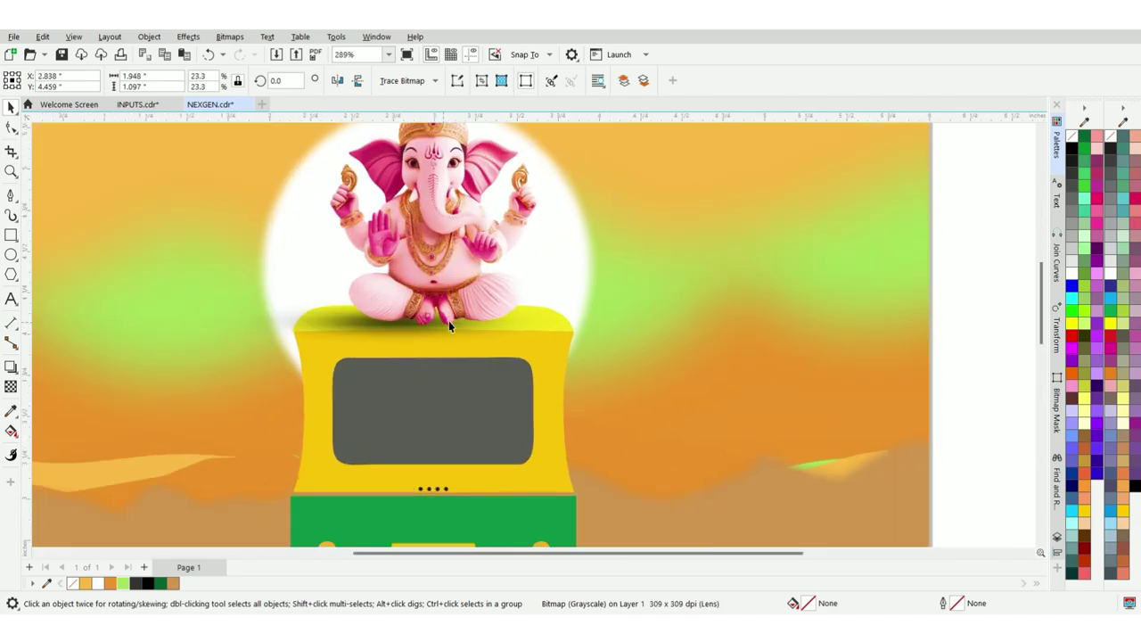
- Nudge the roof shadow to X 2.943, Y 4.49 inches so it sits directly under the Ganesha figure
{"action": "scroll", "coordinate": [312, 323], "scroll_direction": "up", "scroll_amount": 1}
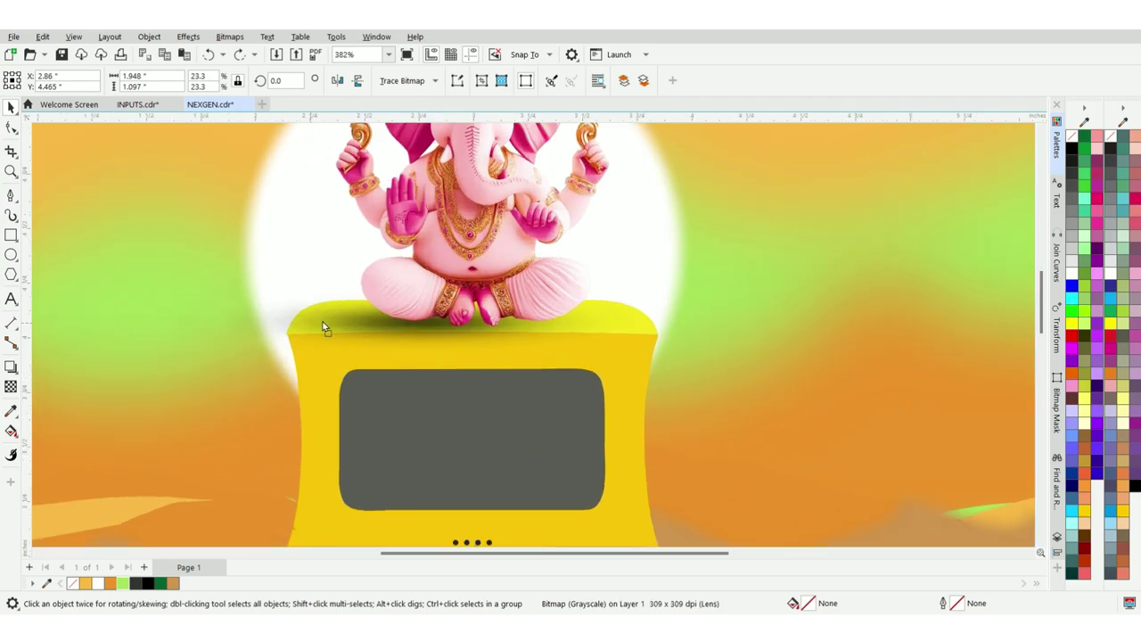
{"action": "left_click", "coordinate": [326, 326]}
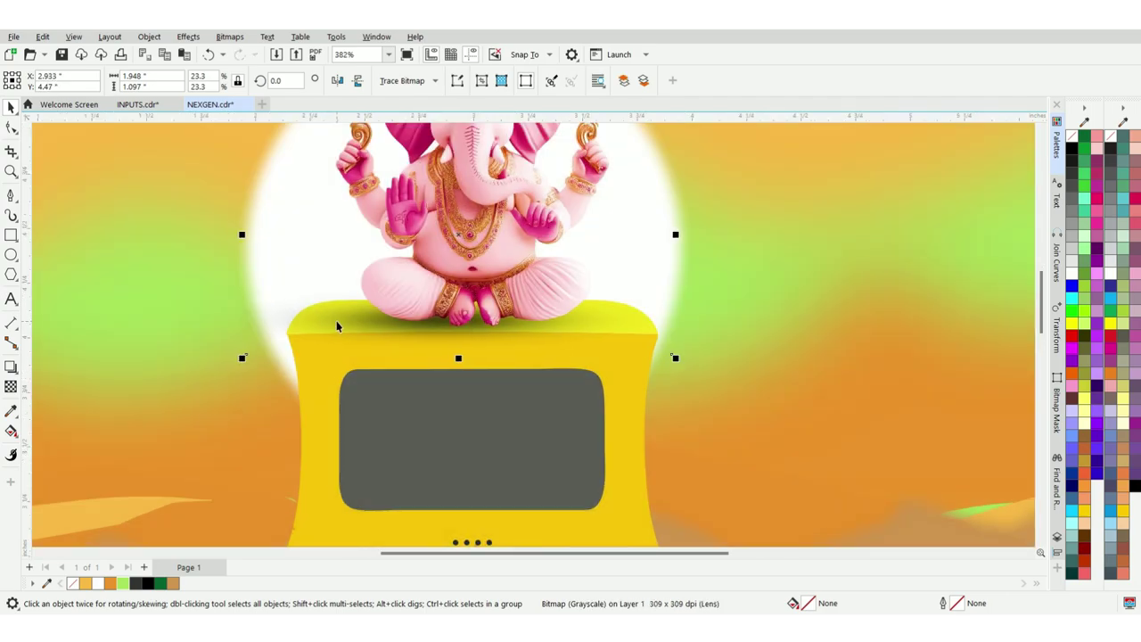
{"action": "key", "text": "Up"}
{"action": "key", "text": "Up"}
{"action": "key", "text": "Right"}
{"action": "scroll", "coordinate": [398, 344], "scroll_direction": "down", "scroll_amount": 4}
{"action": "left_click", "coordinate": [672, 349]}
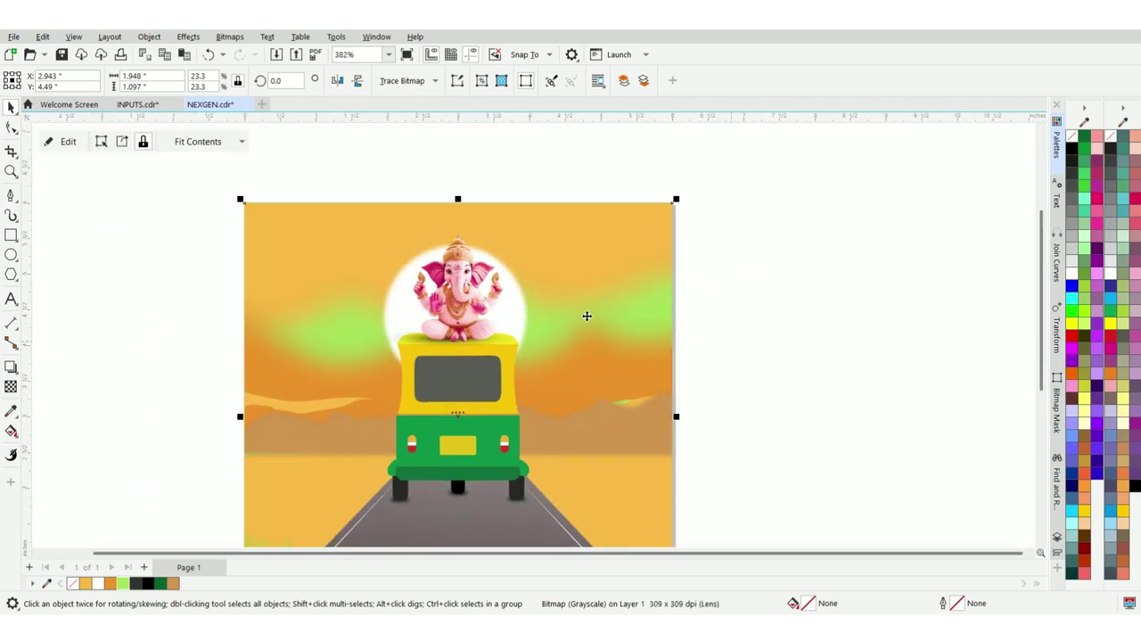
- Move the blurred white circle inside the background PowerClip up behind Ganesha, centred at about X 3.017, Y 4.622 inches
{"action": "left_click", "coordinate": [587, 316]}
{"action": "left_click", "coordinate": [63, 143]}
{"action": "left_click", "coordinate": [449, 313]}
{"action": "scroll", "coordinate": [449, 312], "scroll_direction": "up", "scroll_amount": 1}
{"action": "left_click_drag", "start_coordinate": [456, 306], "coordinate": [463, 292]}
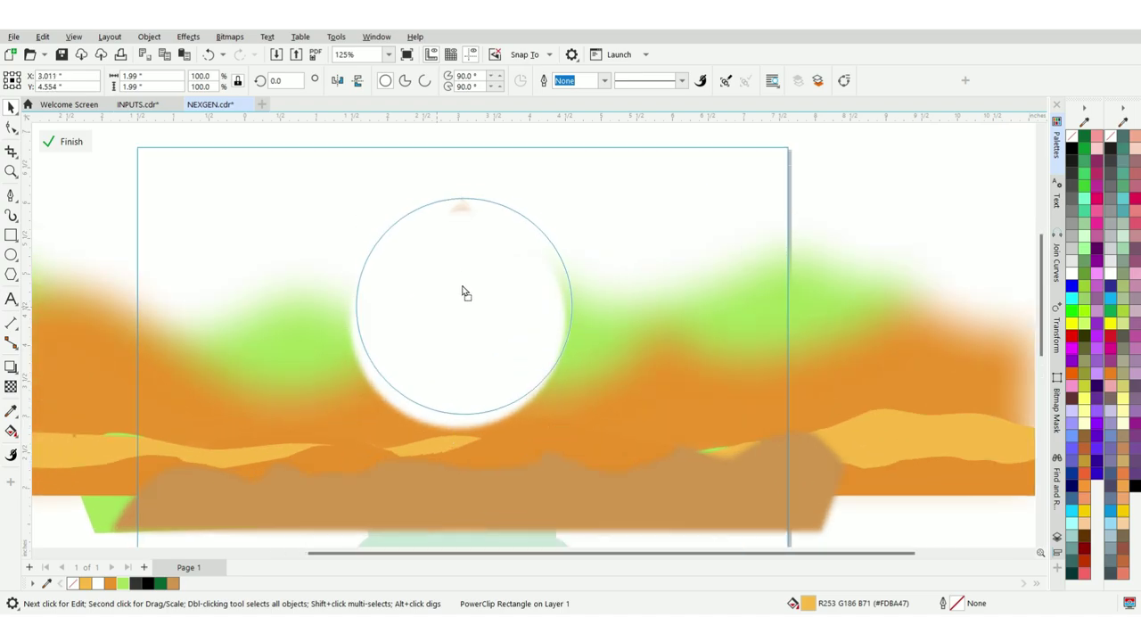
{"action": "left_click", "coordinate": [441, 277]}
{"action": "left_click", "coordinate": [79, 144]}
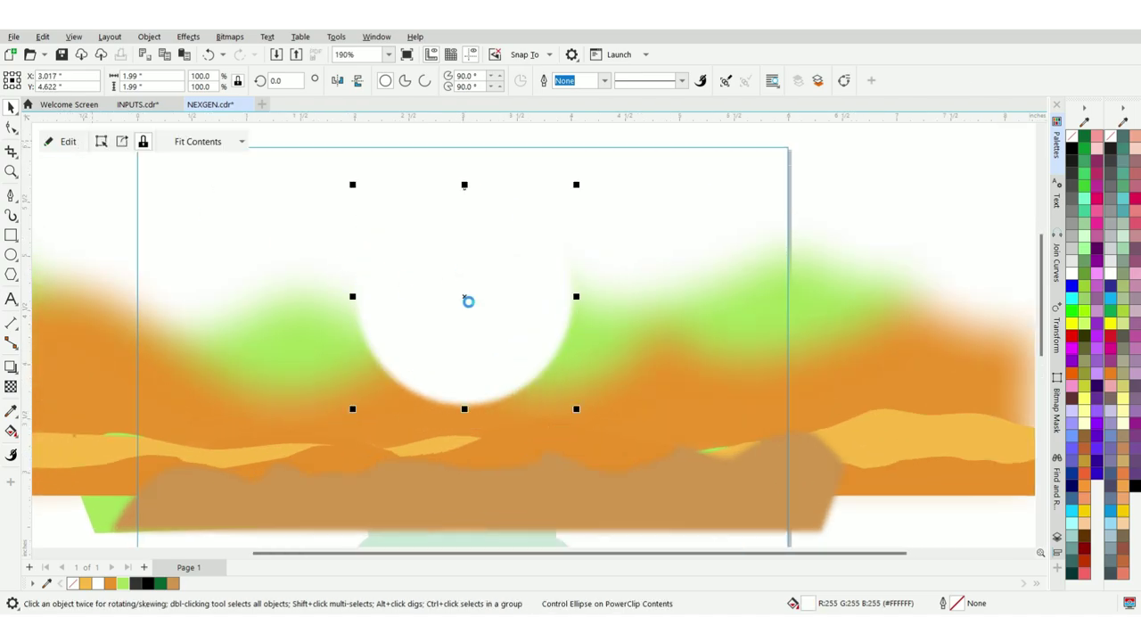
{"action": "scroll", "coordinate": [389, 277], "scroll_direction": "down", "scroll_amount": 4}
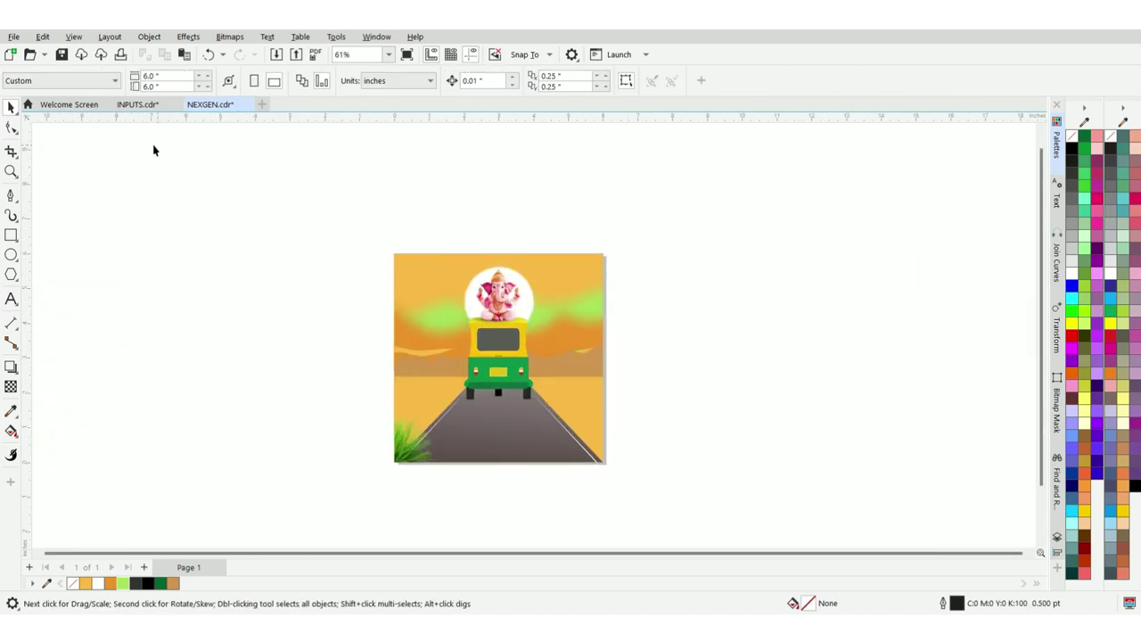
- Place the waving man figure from INPUTS.cdr, about 0.48 × 1.24 inches, beside the rickshaw's left side
{"action": "scroll", "coordinate": [540, 437], "scroll_direction": "down", "scroll_amount": 1}
{"action": "scroll", "coordinate": [481, 343], "scroll_direction": "up", "scroll_amount": 2}
{"action": "key", "text": "p"}
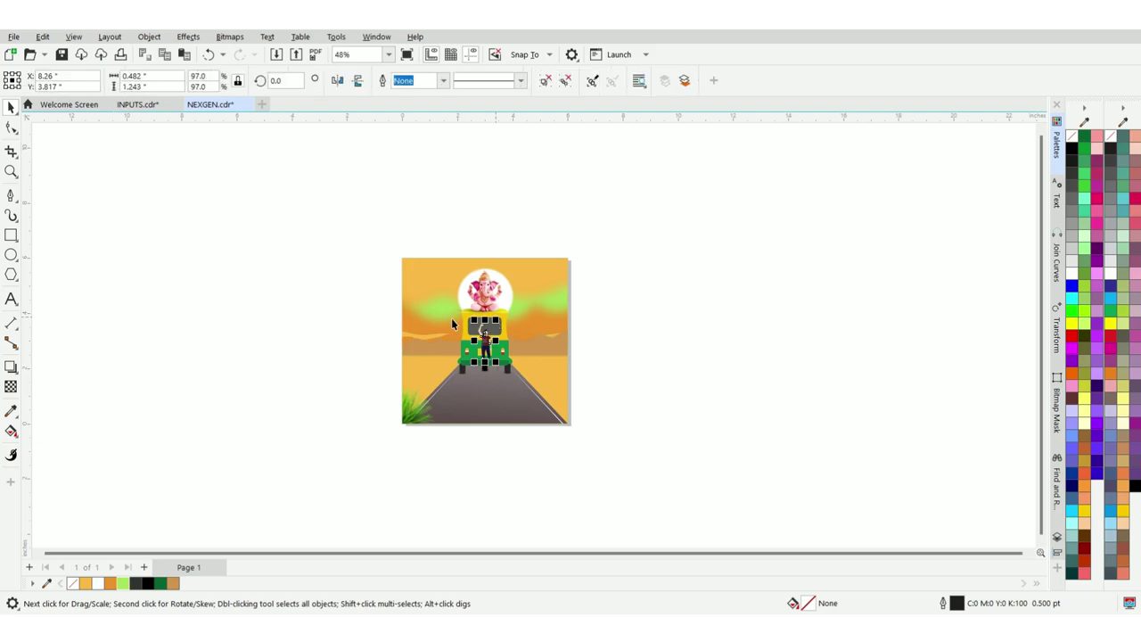
{"action": "scroll", "coordinate": [453, 319], "scroll_direction": "up", "scroll_amount": 3}
{"action": "left_click_drag", "start_coordinate": [500, 351], "coordinate": [437, 298]}
{"action": "scroll", "coordinate": [455, 309], "scroll_direction": "up", "scroll_amount": 1}
{"action": "scroll", "coordinate": [457, 306], "scroll_direction": "up", "scroll_amount": 3}
{"action": "scroll", "coordinate": [441, 299], "scroll_direction": "up", "scroll_amount": 2}
- Rotate the waving man figure to 25 degrees so he leans outward from the rickshaw
{"action": "left_click", "coordinate": [438, 305]}
{"action": "left_click_drag", "start_coordinate": [480, 421], "coordinate": [525, 382]}
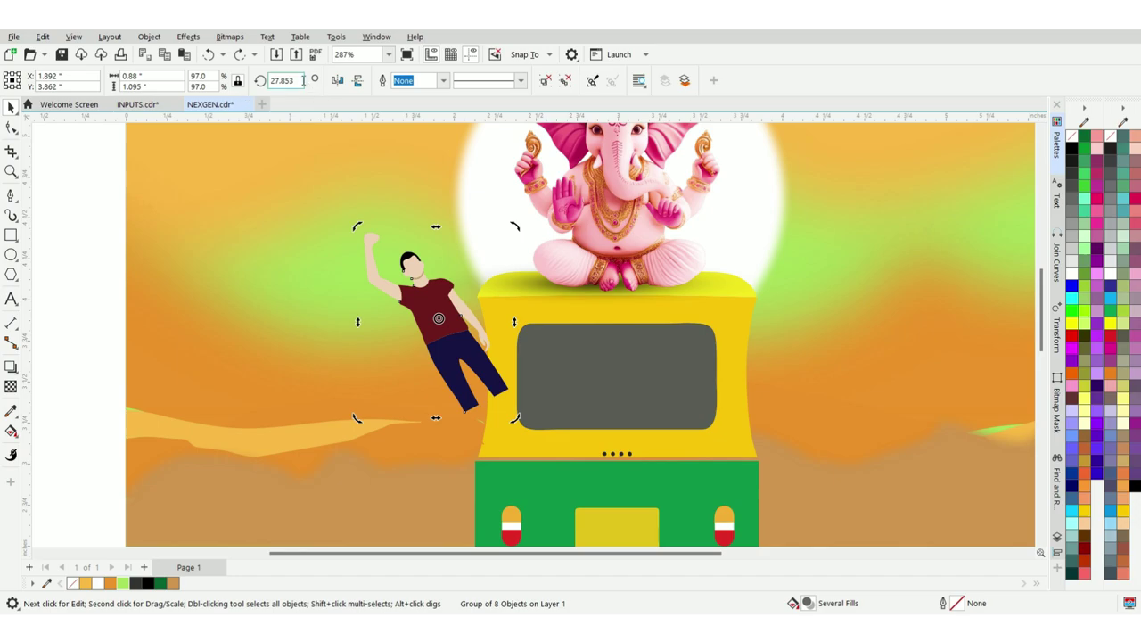
{"action": "type", "text": "25"}
{"action": "key", "text": "Return"}
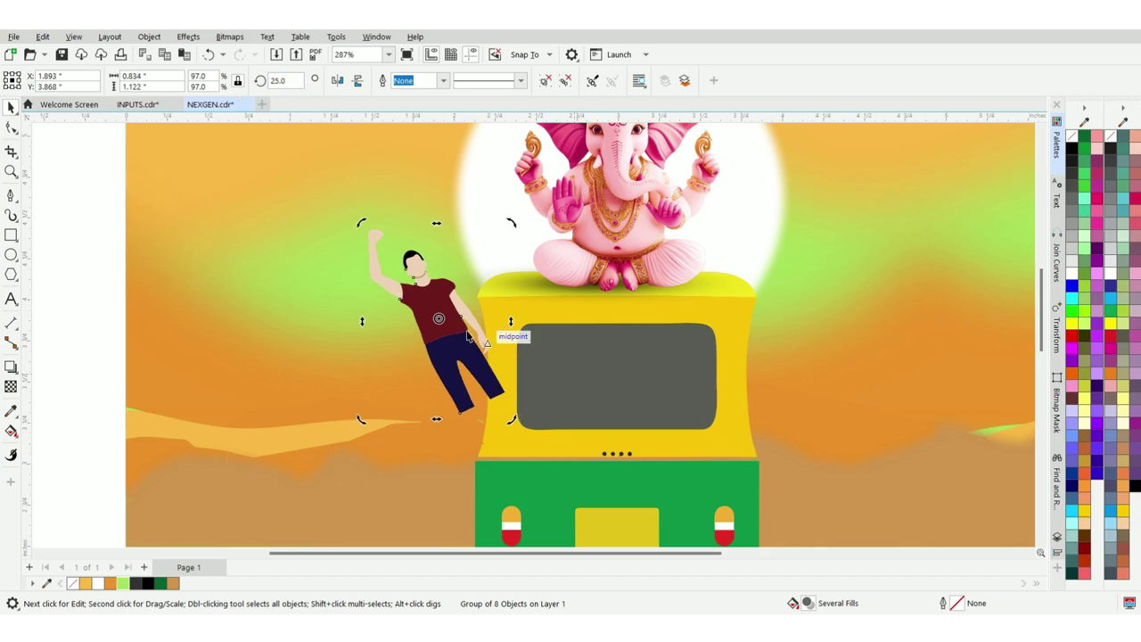
- Move the man against the rickshaw's left edge at X 2.06, Y 3.69 inches and order him behind its body
{"action": "left_click", "coordinate": [467, 335]}
{"action": "left_click_drag", "start_coordinate": [426, 301], "coordinate": [463, 333]}
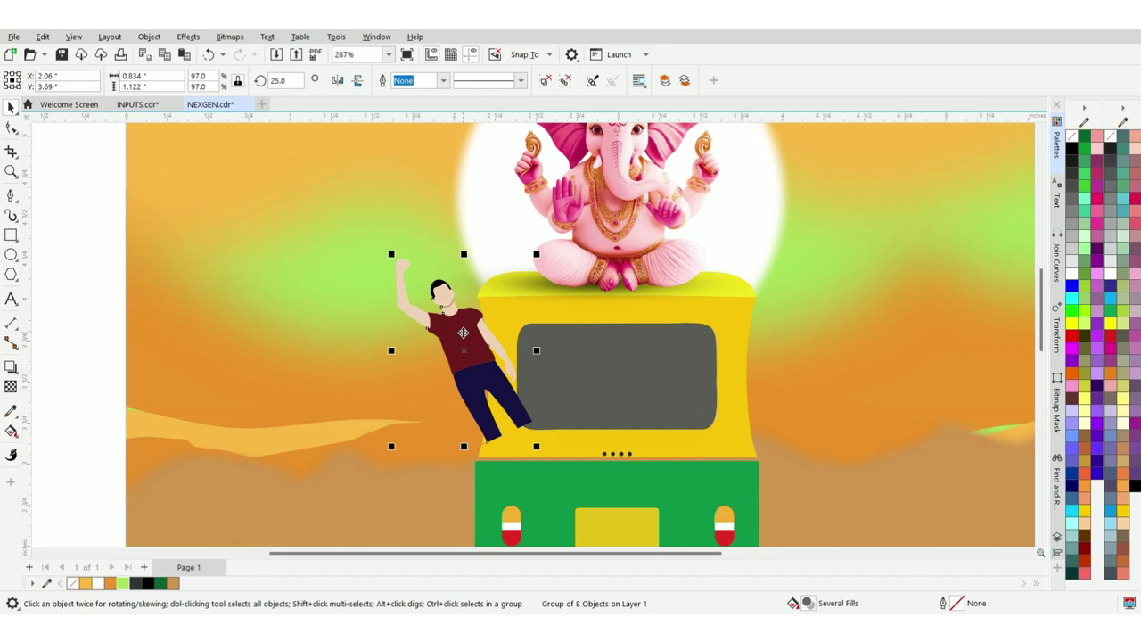
{"action": "key", "text": "ctrl+Page_Down"}
- Fine-tune the leaning man's position to about X 2.043, Y 3.617 inches so he hangs out of the rickshaw's left side
{"action": "scroll", "coordinate": [450, 320], "scroll_direction": "up", "scroll_amount": 3}
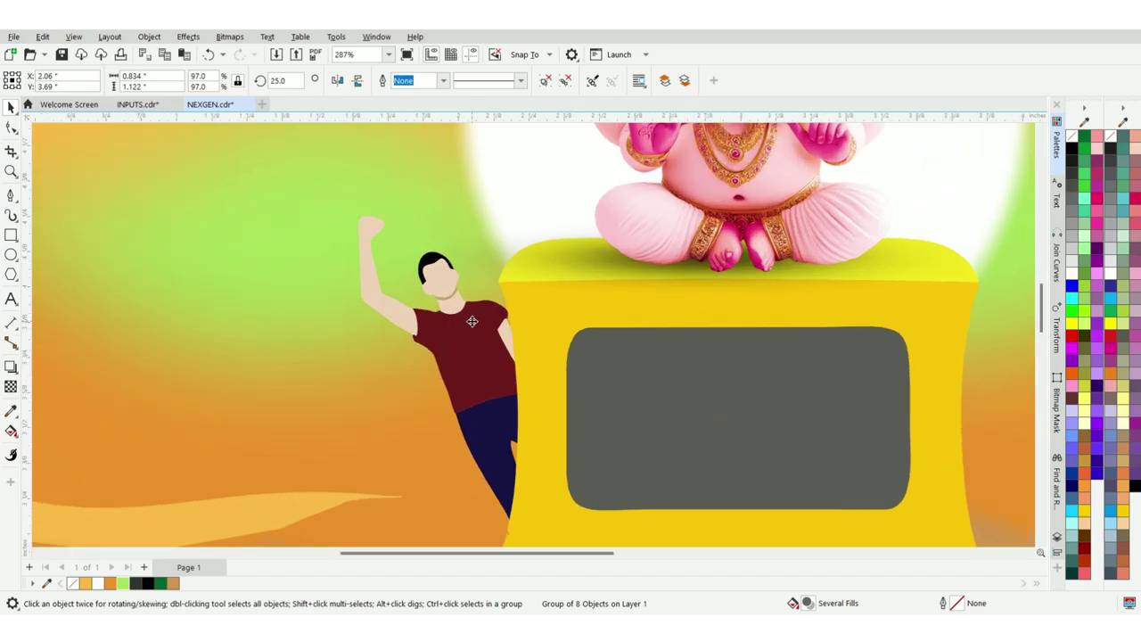
{"action": "left_click_drag", "start_coordinate": [472, 321], "coordinate": [460, 302]}
{"action": "scroll", "coordinate": [455, 358], "scroll_direction": "down", "scroll_amount": 5}
{"action": "scroll", "coordinate": [454, 359], "scroll_direction": "up", "scroll_amount": 1}
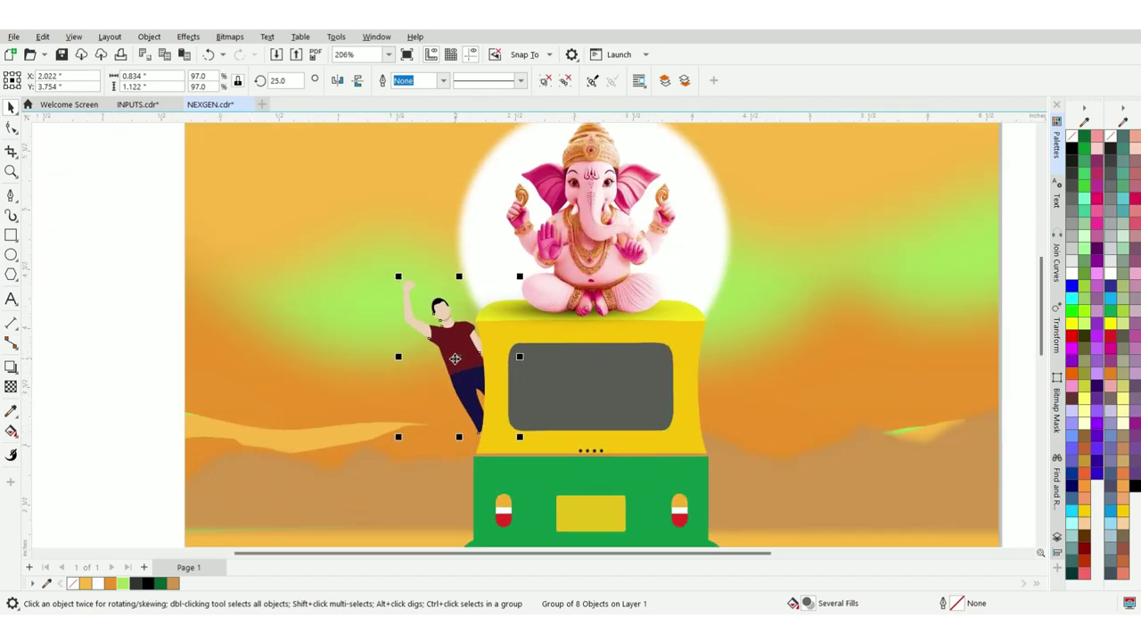
{"action": "left_click_drag", "start_coordinate": [457, 355], "coordinate": [464, 363]}
{"action": "scroll", "coordinate": [467, 359], "scroll_direction": "up", "scroll_amount": 2}
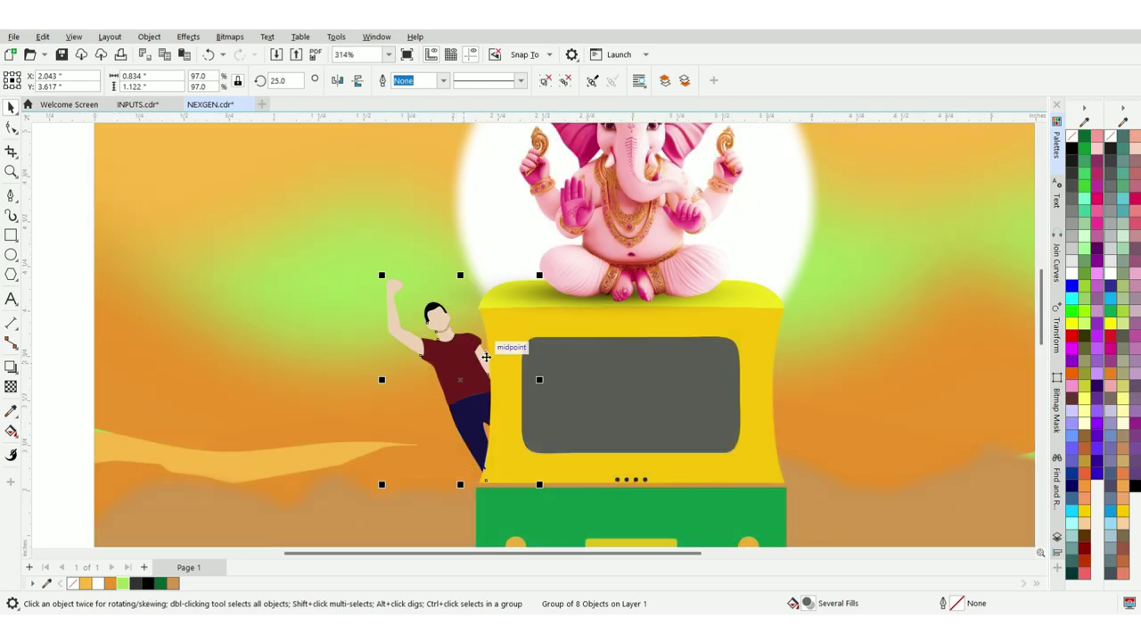
{"action": "scroll", "coordinate": [485, 356], "scroll_direction": "down", "scroll_amount": 5}
{"action": "left_click", "coordinate": [257, 354]}
{"action": "scroll", "coordinate": [253, 205], "scroll_direction": "down", "scroll_amount": 2}
{"action": "scroll", "coordinate": [244, 171], "scroll_direction": "up", "scroll_amount": 1}
{"action": "scroll", "coordinate": [346, 303], "scroll_direction": "down", "scroll_amount": 3}
{"action": "scroll", "coordinate": [345, 310], "scroll_direction": "up", "scroll_amount": 1}
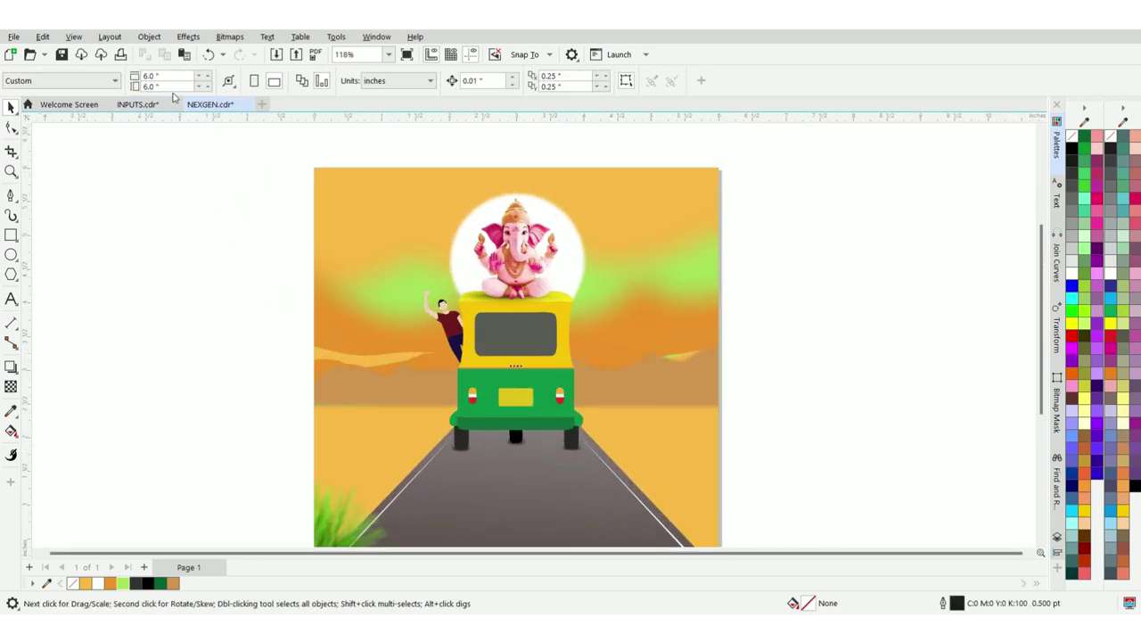
- Place a grass tuft on the sand left of the road and a smaller one, about 0.42 × 0.30 inches, at the road's left edge
{"action": "scroll", "coordinate": [441, 296], "scroll_direction": "down", "scroll_amount": 4}
{"action": "left_click", "coordinate": [481, 369]}
{"action": "scroll", "coordinate": [451, 353], "scroll_direction": "up", "scroll_amount": 2}
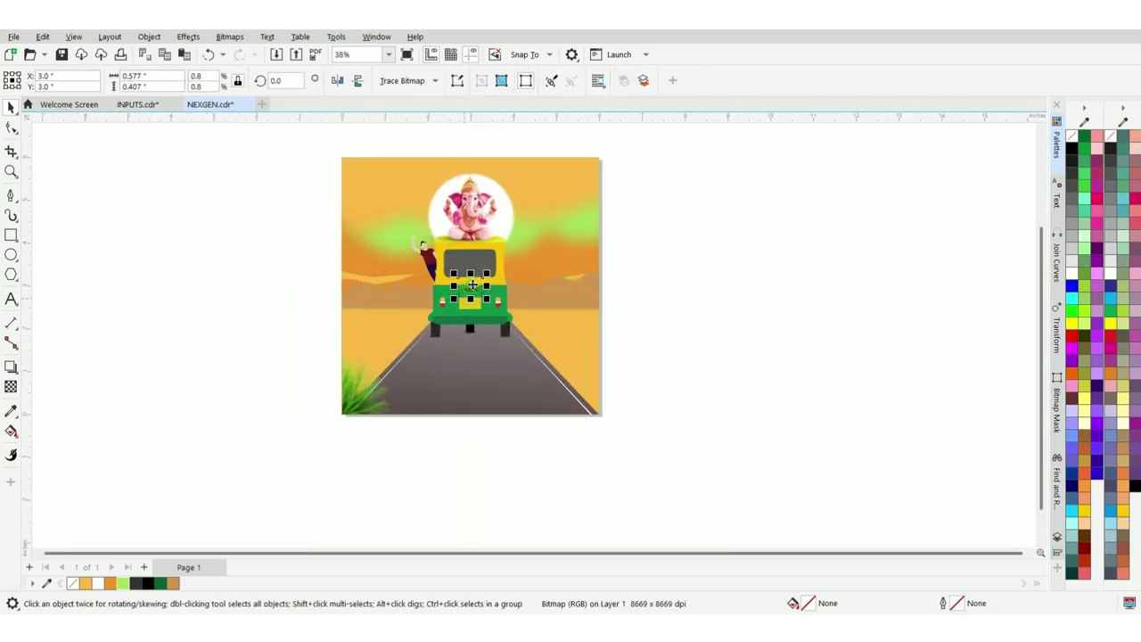
{"action": "left_click_drag", "start_coordinate": [463, 294], "coordinate": [514, 414]}
{"action": "scroll", "coordinate": [369, 326], "scroll_direction": "up", "scroll_amount": 3}
{"action": "left_click_drag", "start_coordinate": [573, 366], "coordinate": [476, 408]}
{"action": "scroll", "coordinate": [517, 417], "scroll_direction": "up", "scroll_amount": 2}
{"action": "scroll", "coordinate": [487, 405], "scroll_direction": "up", "scroll_amount": 1}
{"action": "scroll", "coordinate": [402, 368], "scroll_direction": "down", "scroll_amount": 2}
{"action": "scroll", "coordinate": [402, 367], "scroll_direction": "down", "scroll_amount": 3}
- Copy the small grass tuft to the road's right edge and the larger tuft to the artwork's right border at X 5.949, Y 2.33 inches
{"action": "left_click_drag", "start_coordinate": [402, 366], "coordinate": [634, 369]}
{"action": "scroll", "coordinate": [647, 378], "scroll_direction": "up", "scroll_amount": 4}
{"action": "scroll", "coordinate": [635, 370], "scroll_direction": "down", "scroll_amount": 5}
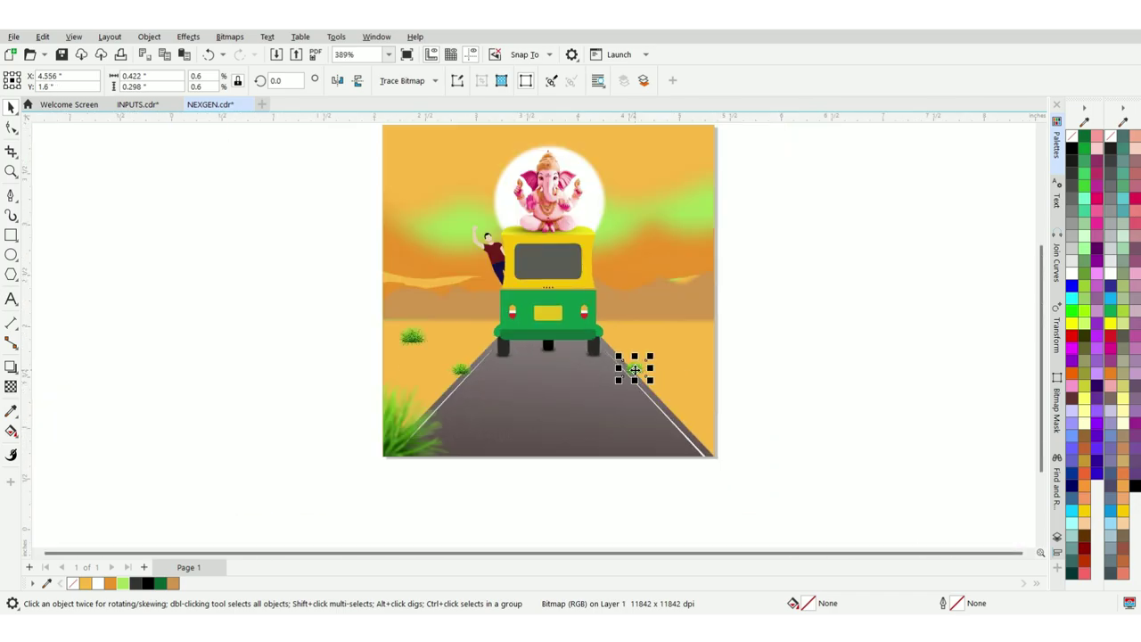
{"action": "scroll", "coordinate": [419, 343], "scroll_direction": "up", "scroll_amount": 1}
{"action": "left_click_drag", "start_coordinate": [421, 339], "coordinate": [815, 328]}
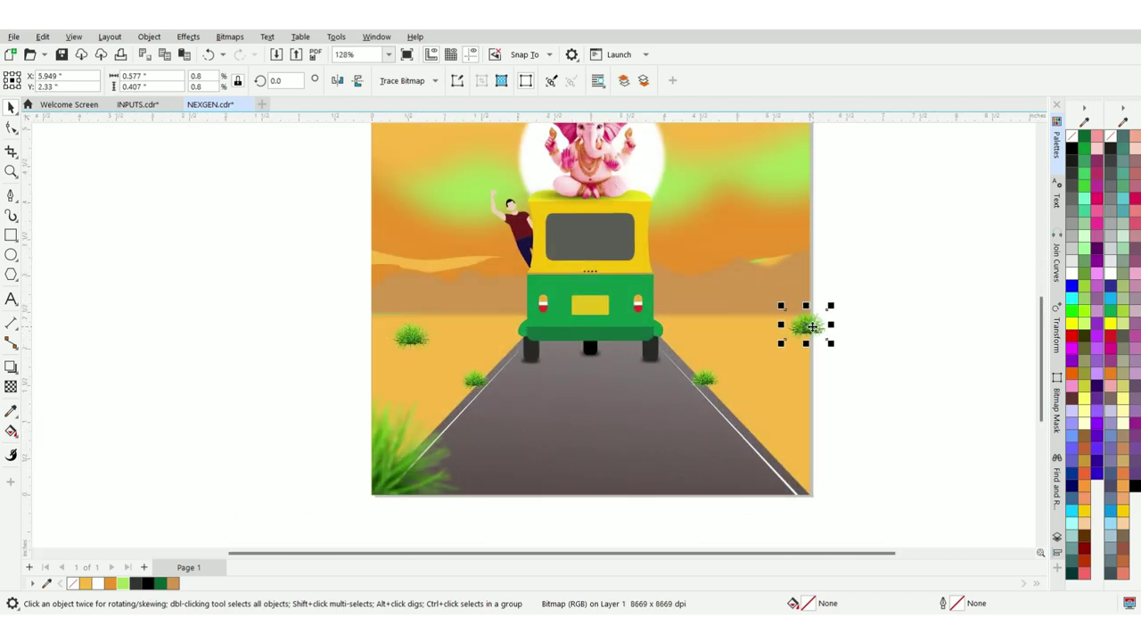
- PowerClip the grass tuft overhanging the right border inside the square background
{"action": "scroll", "coordinate": [815, 327], "scroll_direction": "up", "scroll_amount": 2}
{"action": "right_click", "coordinate": [812, 328]}
{"action": "left_click", "coordinate": [841, 409]}
{"action": "left_click", "coordinate": [737, 383]}
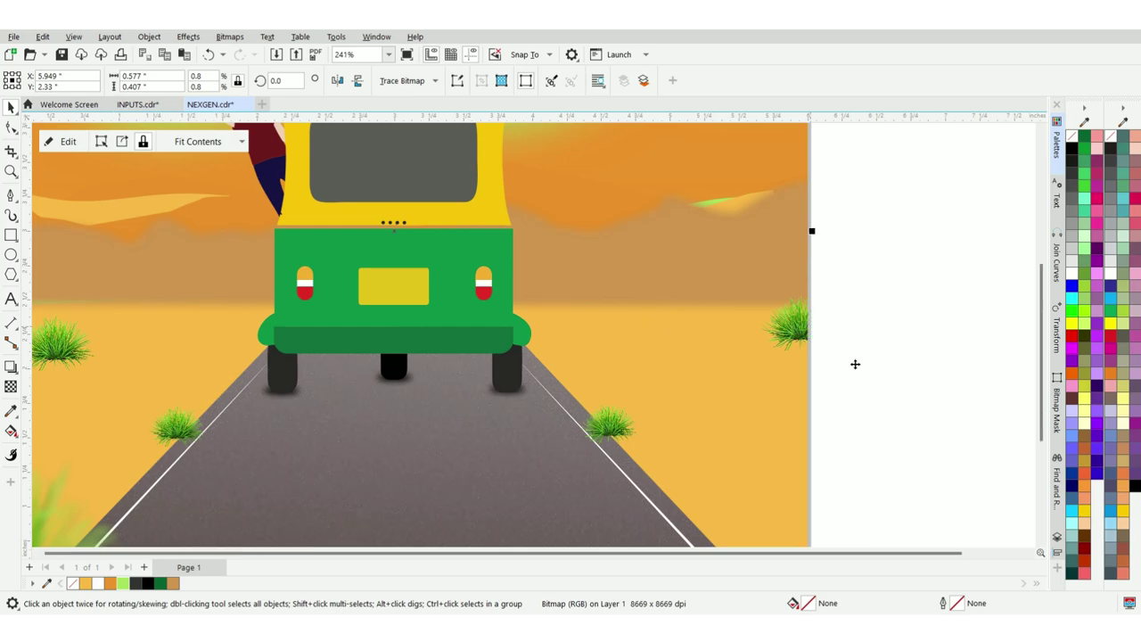
{"action": "scroll", "coordinate": [853, 361], "scroll_direction": "down", "scroll_amount": 1}
{"action": "left_click", "coordinate": [387, 337]}
{"action": "scroll", "coordinate": [386, 337], "scroll_direction": "down", "scroll_amount": 2}
{"action": "scroll", "coordinate": [440, 217], "scroll_direction": "up", "scroll_amount": 1}
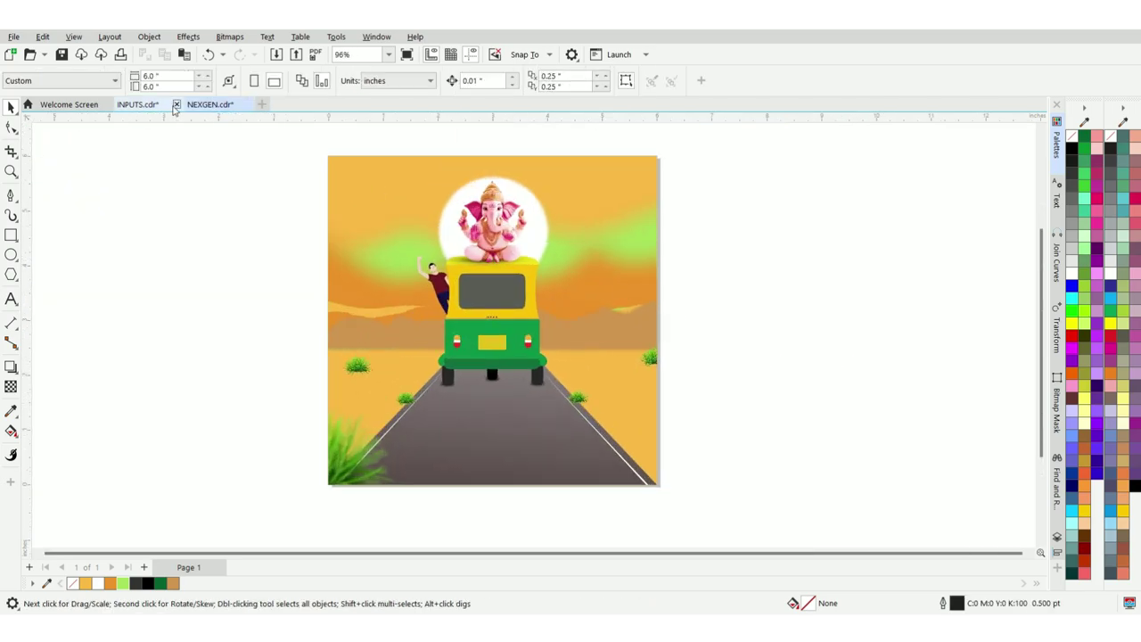
- Paste the green "Happy GANESH CHATURTHI" lettering and place it on the road at about X 2.967, Y 0.963 inches
{"action": "left_click", "coordinate": [458, 383]}
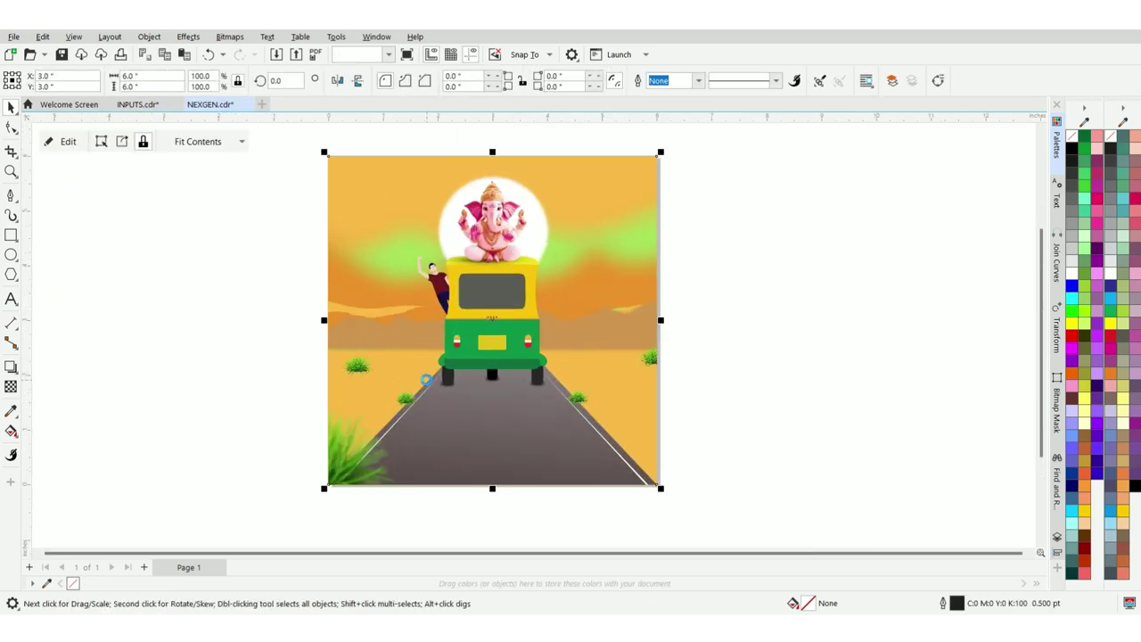
{"action": "key", "text": "ctrl+v"}
{"action": "key", "text": "p"}
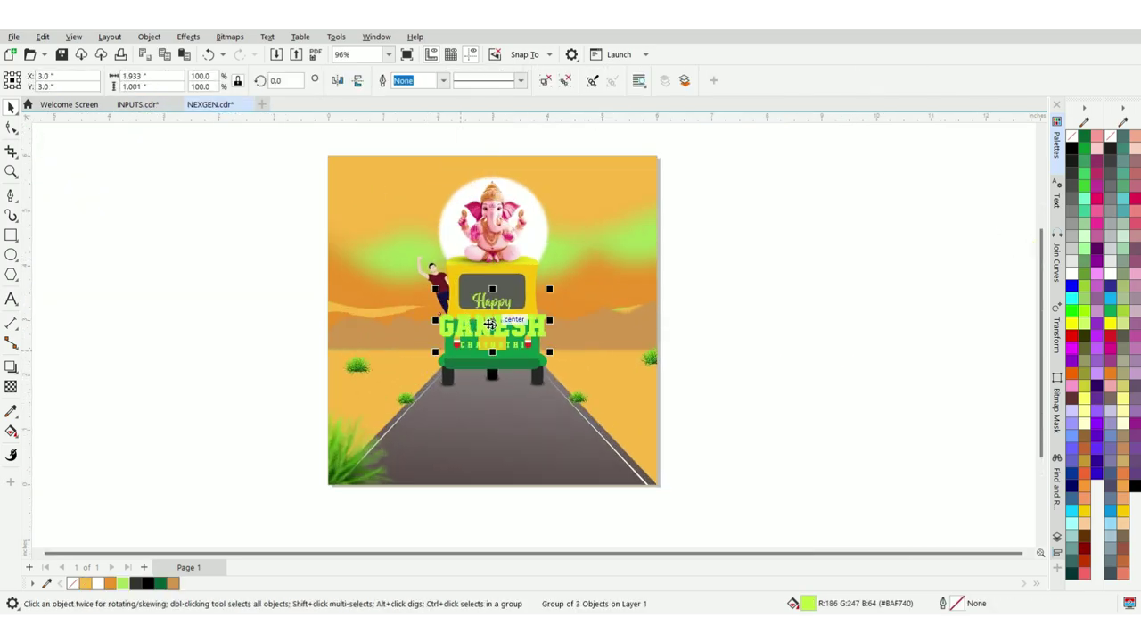
{"action": "left_click_drag", "start_coordinate": [490, 323], "coordinate": [490, 437]}
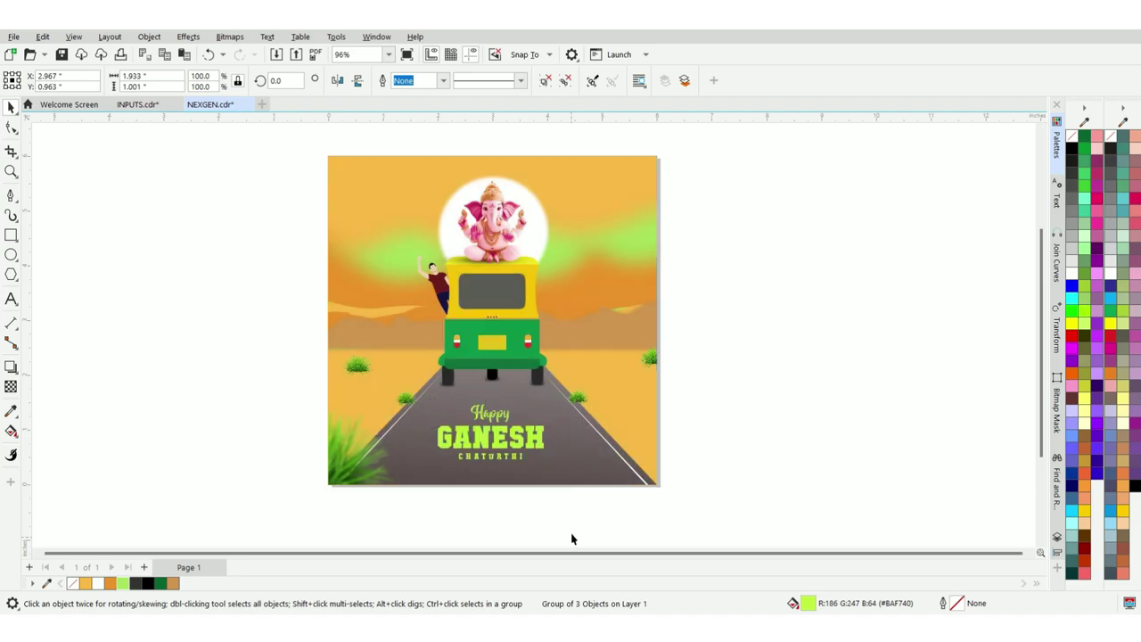
{"action": "left_click", "coordinate": [572, 539]}
- Place the Telugu Vinayaka Chavithi greeting lettering in the upper-right corner of the artwork
{"action": "scroll", "coordinate": [514, 422], "scroll_direction": "down", "scroll_amount": 2}
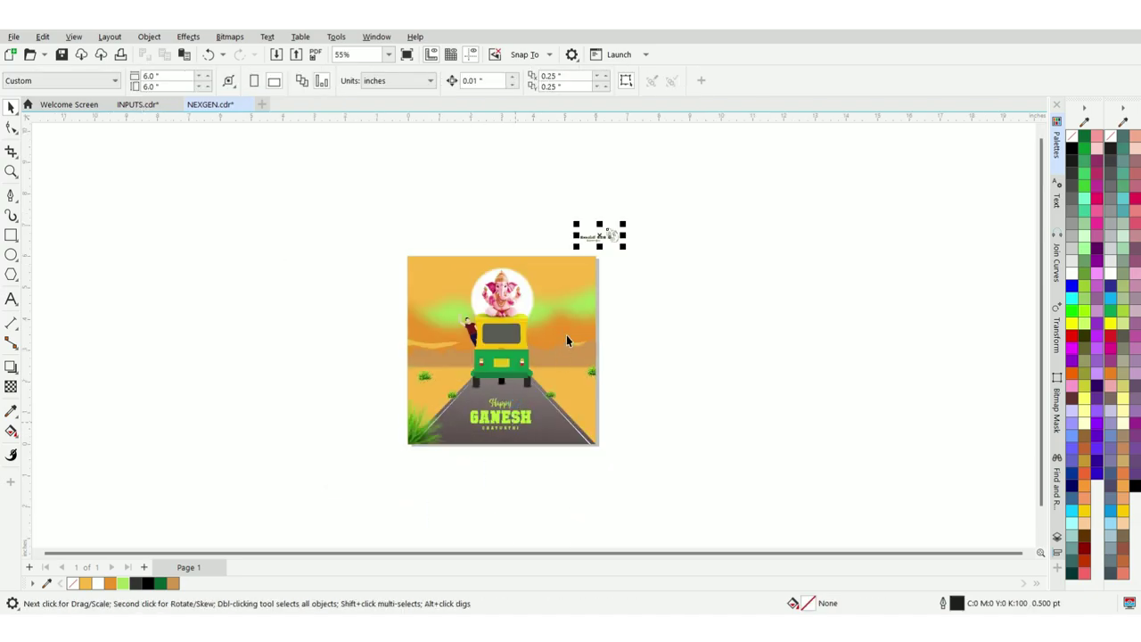
{"action": "scroll", "coordinate": [606, 239], "scroll_direction": "up", "scroll_amount": 2}
{"action": "left_click_drag", "start_coordinate": [596, 232], "coordinate": [563, 284]}
{"action": "scroll", "coordinate": [553, 283], "scroll_direction": "up", "scroll_amount": 4}
{"action": "scroll", "coordinate": [447, 219], "scroll_direction": "down", "scroll_amount": 4}
{"action": "scroll", "coordinate": [373, 277], "scroll_direction": "down", "scroll_amount": 1}
{"action": "left_click", "coordinate": [407, 396]}
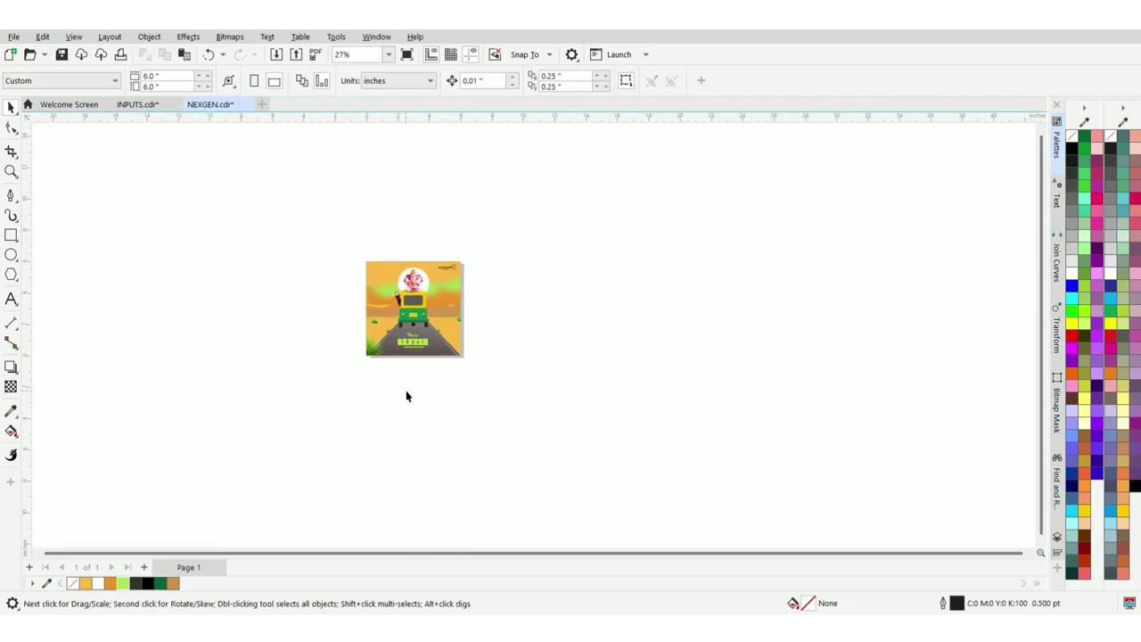
- Place the NEXGEN AD AGENCY logo in the artwork's upper-left corner at X 0.656, Y 5.235 inches
{"action": "left_click_drag", "start_coordinate": [385, 278], "coordinate": [388, 278]}
{"action": "scroll", "coordinate": [384, 278], "scroll_direction": "up", "scroll_amount": 5}
{"action": "scroll", "coordinate": [388, 278], "scroll_direction": "up", "scroll_amount": 1}
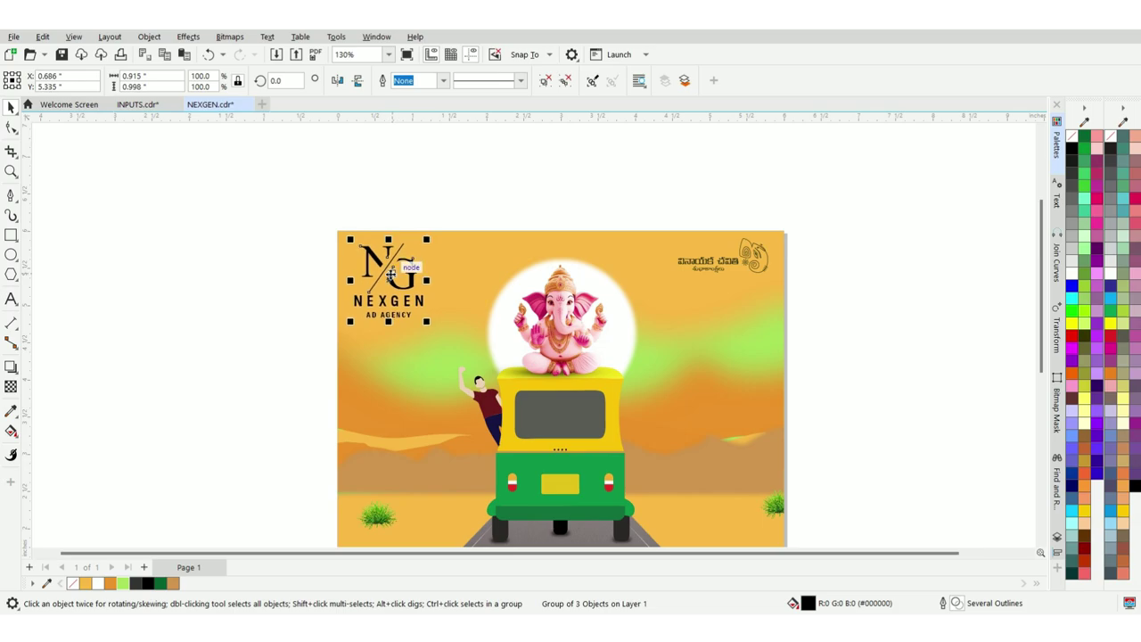
{"action": "key", "text": "Left"}
{"action": "key", "text": "Left"}
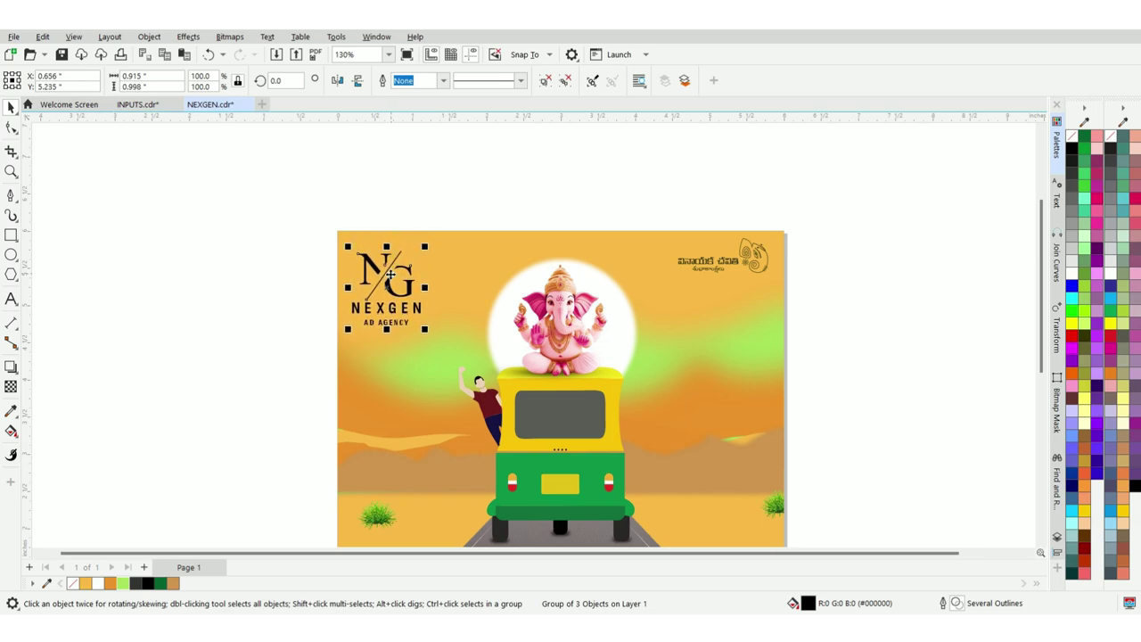
- Add the three-line 24 pt text "Auto Advertising Available Here" over the rickshaw's rear window
{"action": "scroll", "coordinate": [457, 326], "scroll_direction": "up", "scroll_amount": 1}
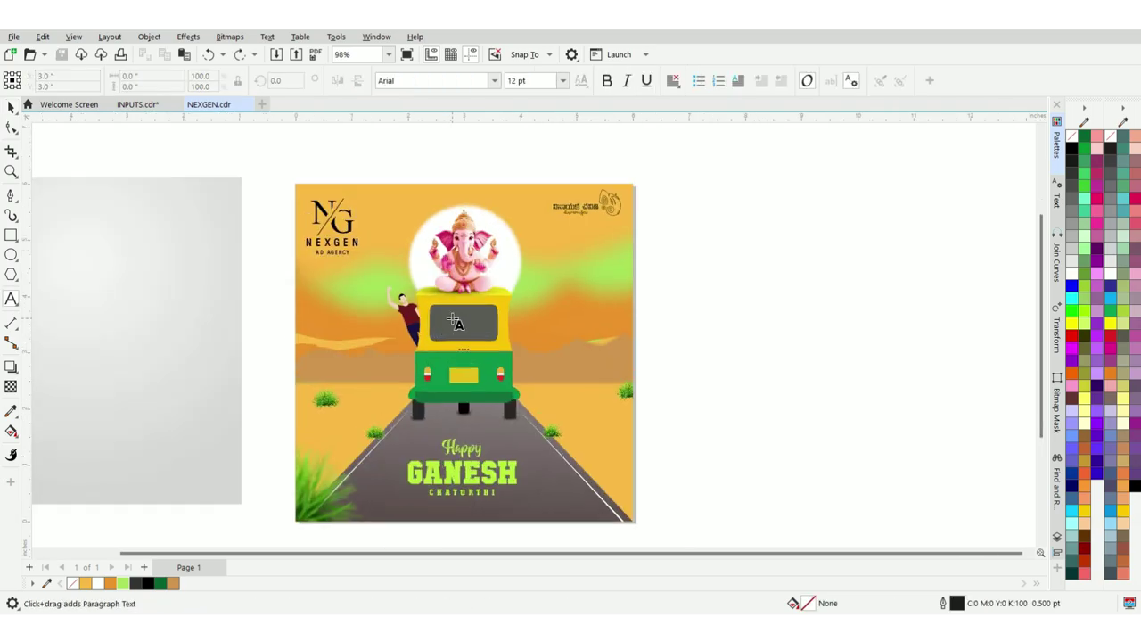
{"action": "scroll", "coordinate": [452, 328], "scroll_direction": "up", "scroll_amount": 5}
{"action": "left_click", "coordinate": [452, 326]}
{"action": "type", "text": "df"}
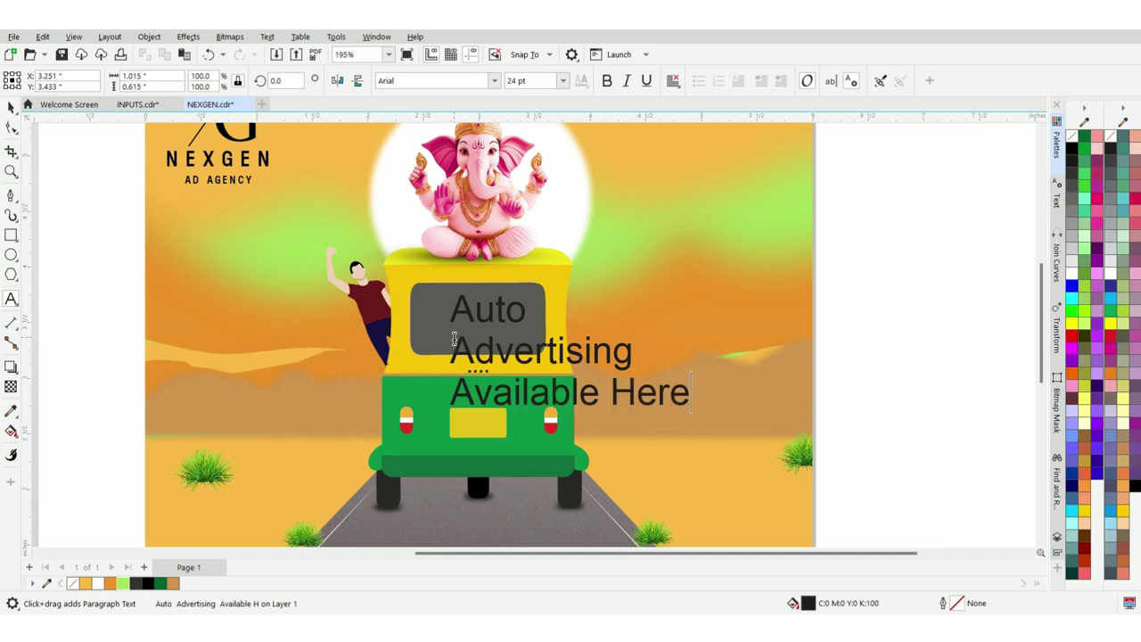
- Centre-align all three lines of the advertising text and set them in a bold Montserrat style
{"action": "key", "text": "ctrl+a"}
{"action": "left_click", "coordinate": [434, 81]}
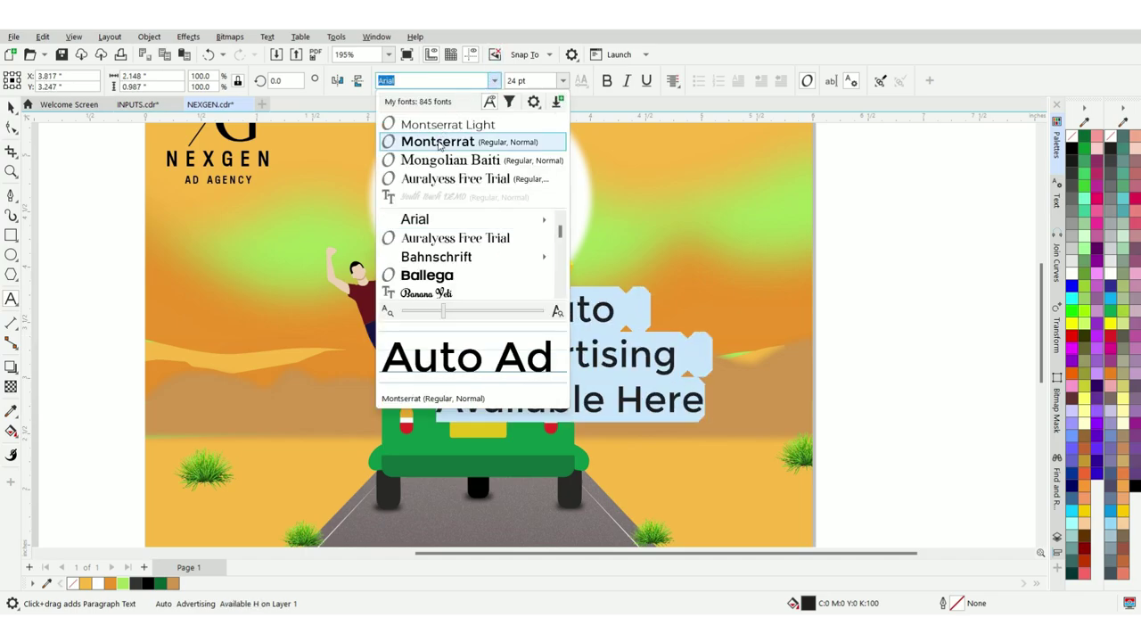
{"action": "left_click", "coordinate": [522, 144]}
{"action": "left_click", "coordinate": [495, 81]}
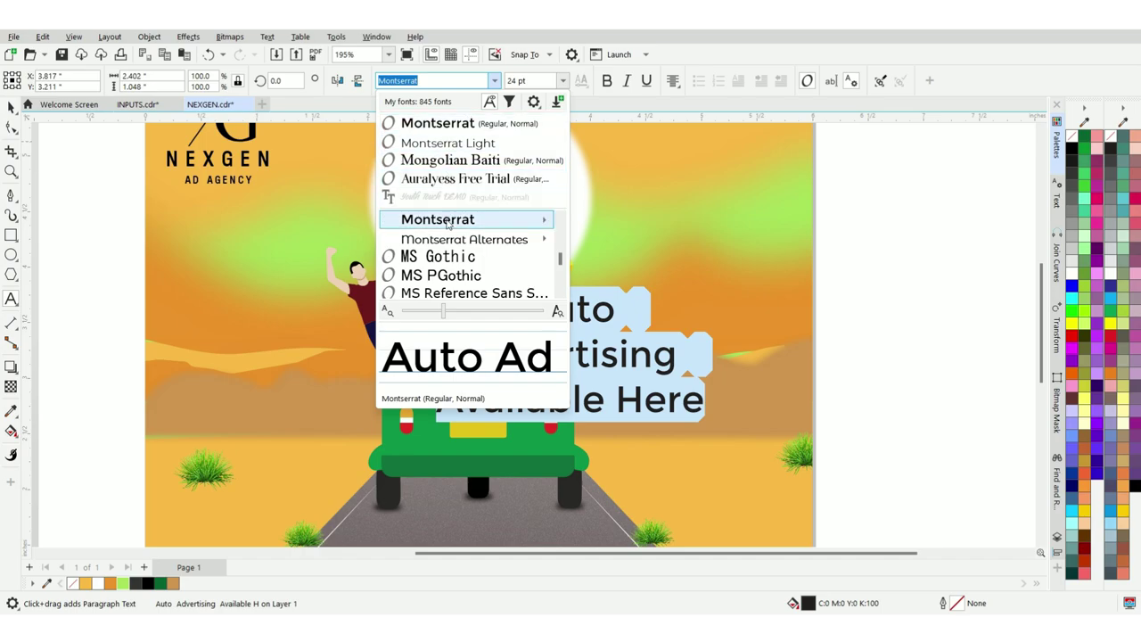
{"action": "mouse_move", "coordinate": [539, 219]}
{"action": "left_click", "coordinate": [628, 443]}
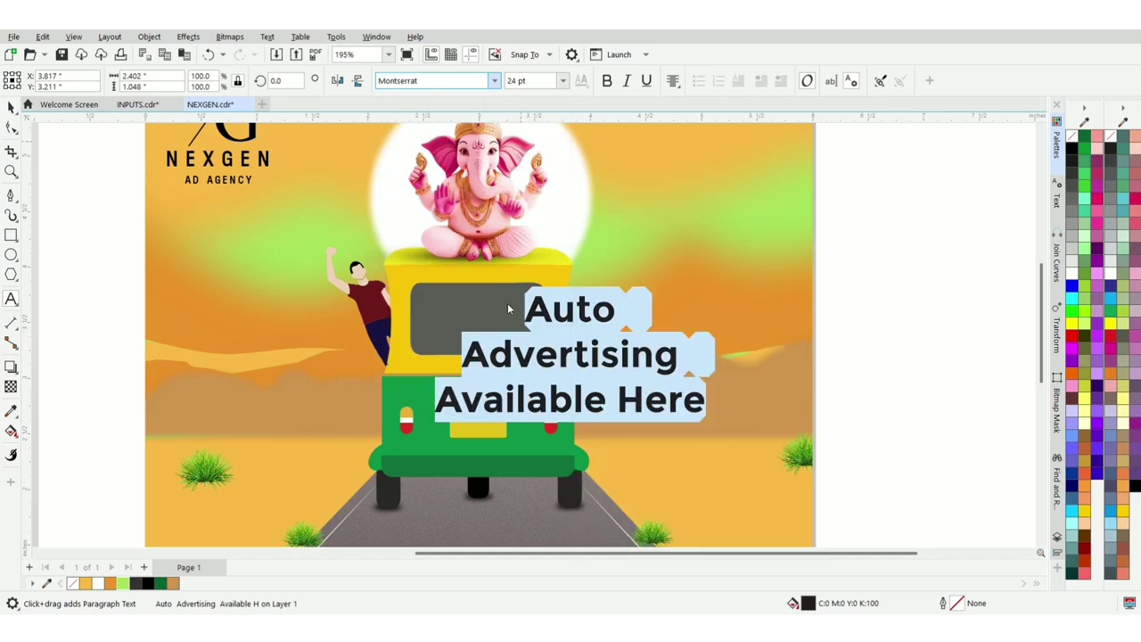
- Break the text into separate lines and scale "Auto" and "Advertising" to 12.976 pt inside the rickshaw's rear window
{"action": "key", "text": "ctrl+space"}
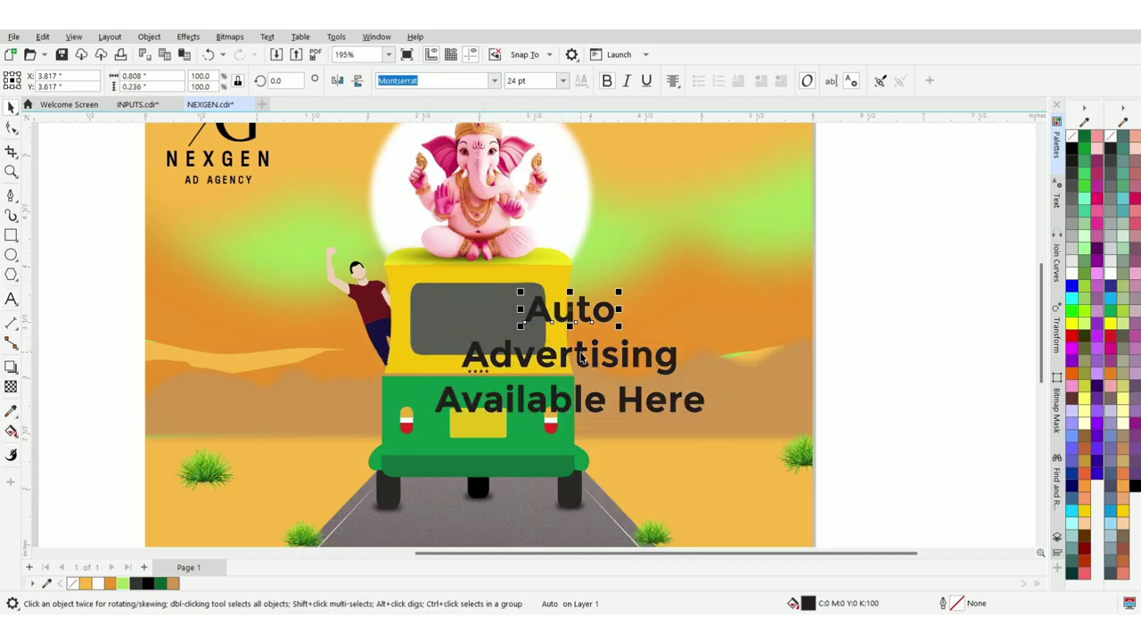
{"action": "left_click_drag", "start_coordinate": [580, 356], "coordinate": [481, 326]}
{"action": "left_click_drag", "start_coordinate": [550, 262], "coordinate": [496, 297]}
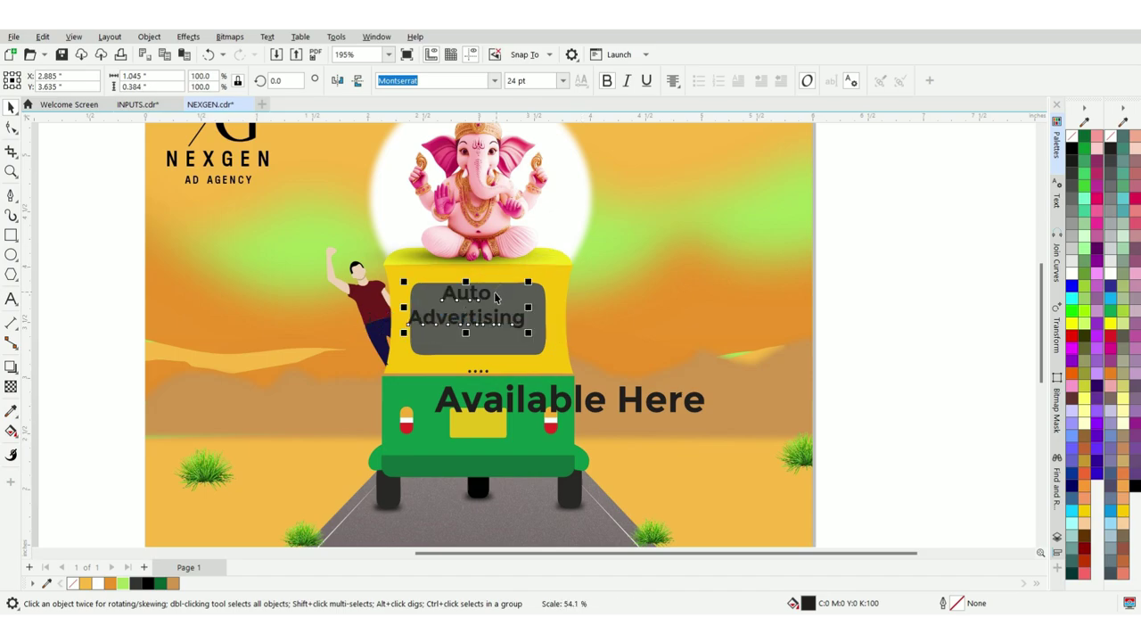
{"action": "scroll", "coordinate": [497, 297], "scroll_direction": "up", "scroll_amount": 1}
{"action": "scroll", "coordinate": [479, 307], "scroll_direction": "down", "scroll_amount": 2}
- Centre the word "Auto" horizontally on the rickshaw
{"action": "left_click", "coordinate": [792, 288]}
{"action": "scroll", "coordinate": [467, 296], "scroll_direction": "up", "scroll_amount": 2}
{"action": "left_click", "coordinate": [470, 301]}
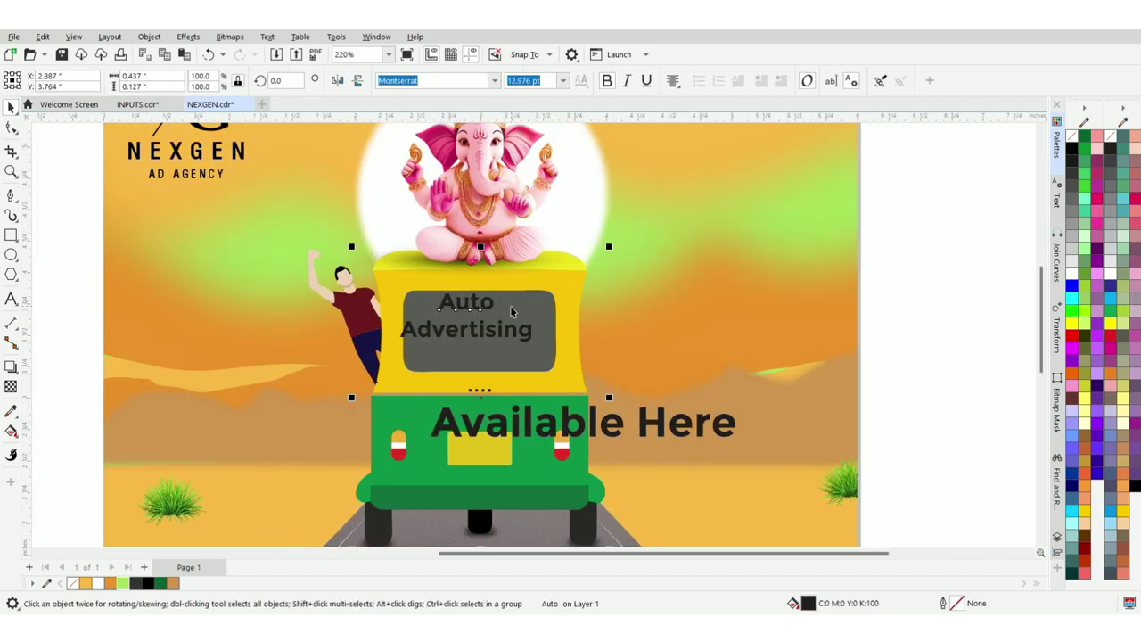
{"action": "key", "text": "Escape"}
{"action": "scroll", "coordinate": [512, 310], "scroll_direction": "down", "scroll_amount": 3}
{"action": "scroll", "coordinate": [573, 314], "scroll_direction": "up", "scroll_amount": 4}
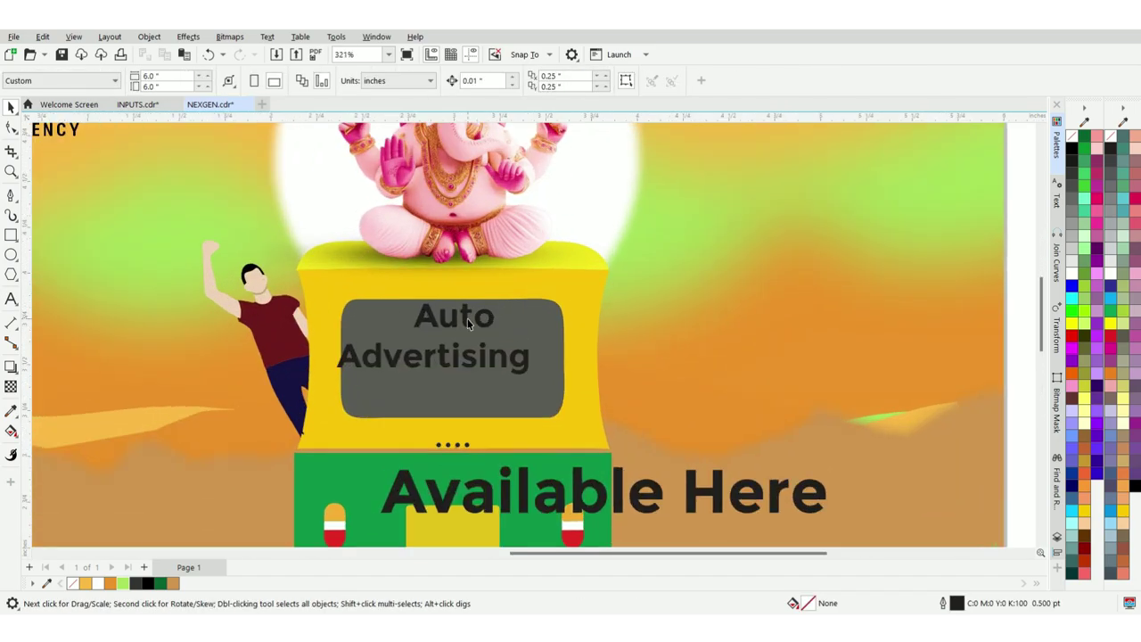
{"action": "left_click", "coordinate": [467, 319]}
{"action": "scroll", "coordinate": [467, 318], "scroll_direction": "up", "scroll_amount": 1}
{"action": "double_click", "coordinate": [464, 316]}
{"action": "key", "text": "Delete"}
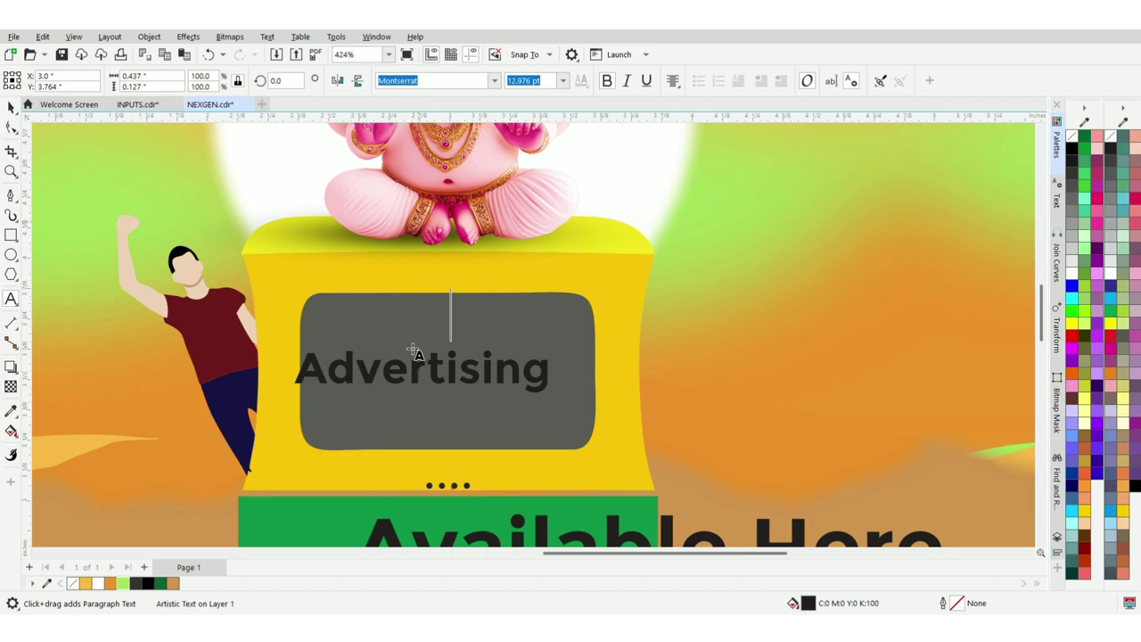
{"action": "key", "text": "ctrl+z"}
- Change the letter case of the word "Auto" in the rickshaw's rear window
{"action": "left_click", "coordinate": [495, 82]}
{"action": "left_click", "coordinate": [461, 329]}
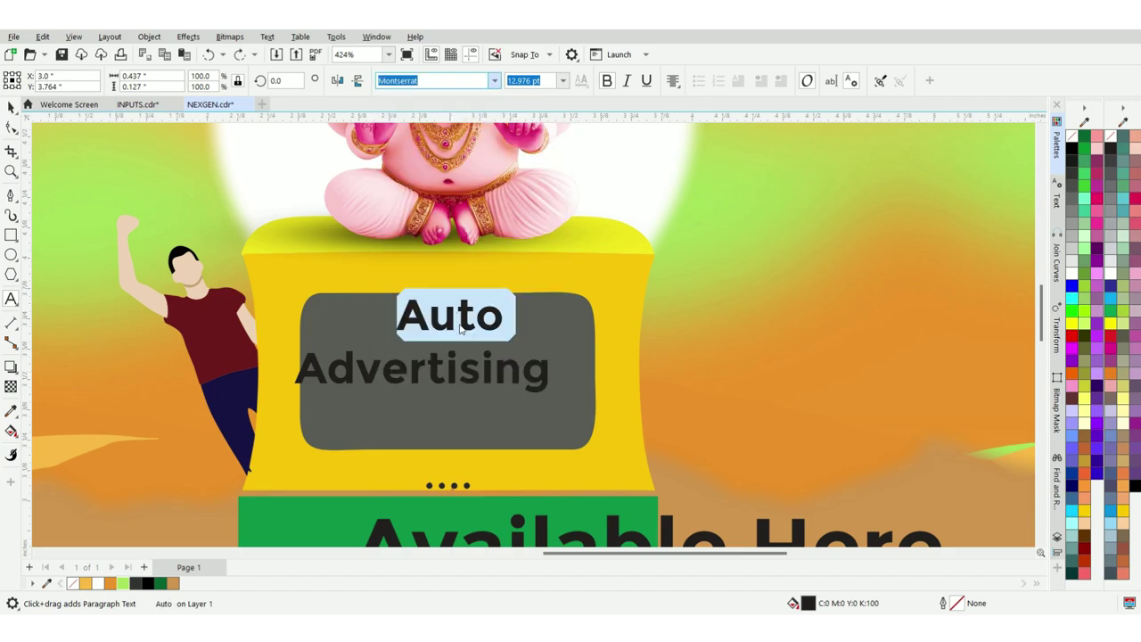
{"action": "key", "text": "shift+F3"}
{"action": "left_click", "coordinate": [534, 306]}
{"action": "left_click", "coordinate": [552, 360]}
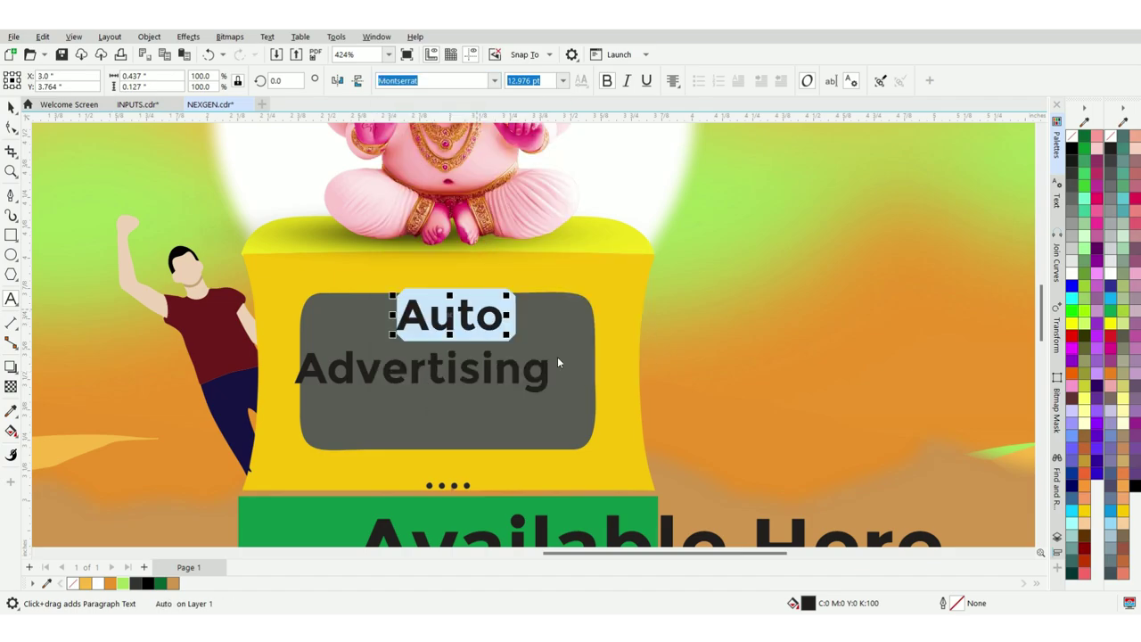
- Convert the word "Advertising" in the rickshaw's rear window to uppercase
{"action": "left_click", "coordinate": [446, 370]}
{"action": "key", "text": "shift+F3"}
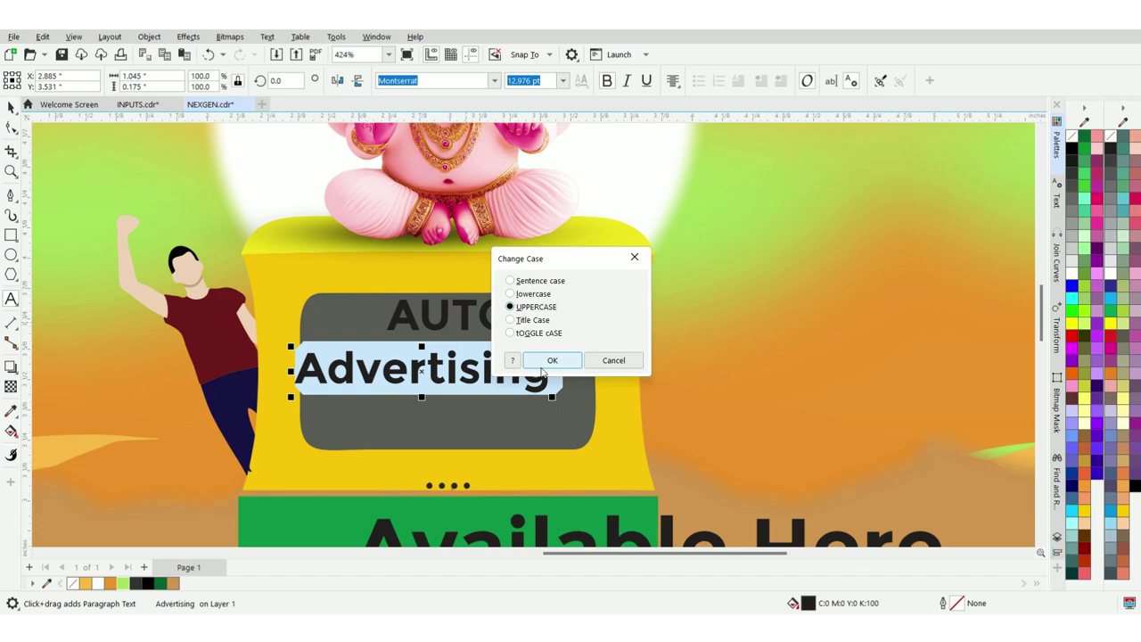
{"action": "left_click", "coordinate": [544, 362]}
- Scale "AUTO" and "ADVERTISING" together down to 10.308 pt within the rear window and colour them white
{"action": "left_click", "coordinate": [11, 106]}
{"action": "left_click", "coordinate": [430, 331], "text": "shift"}
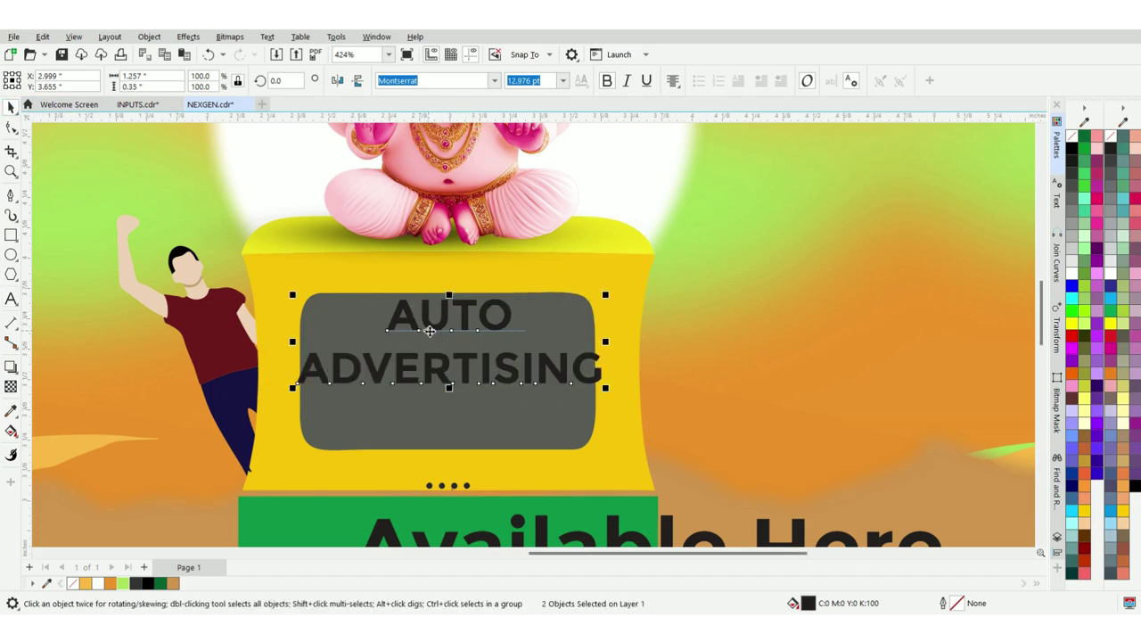
{"action": "scroll", "coordinate": [430, 330], "scroll_direction": "down", "scroll_amount": 2}
{"action": "left_click_drag", "start_coordinate": [533, 309], "coordinate": [517, 314]}
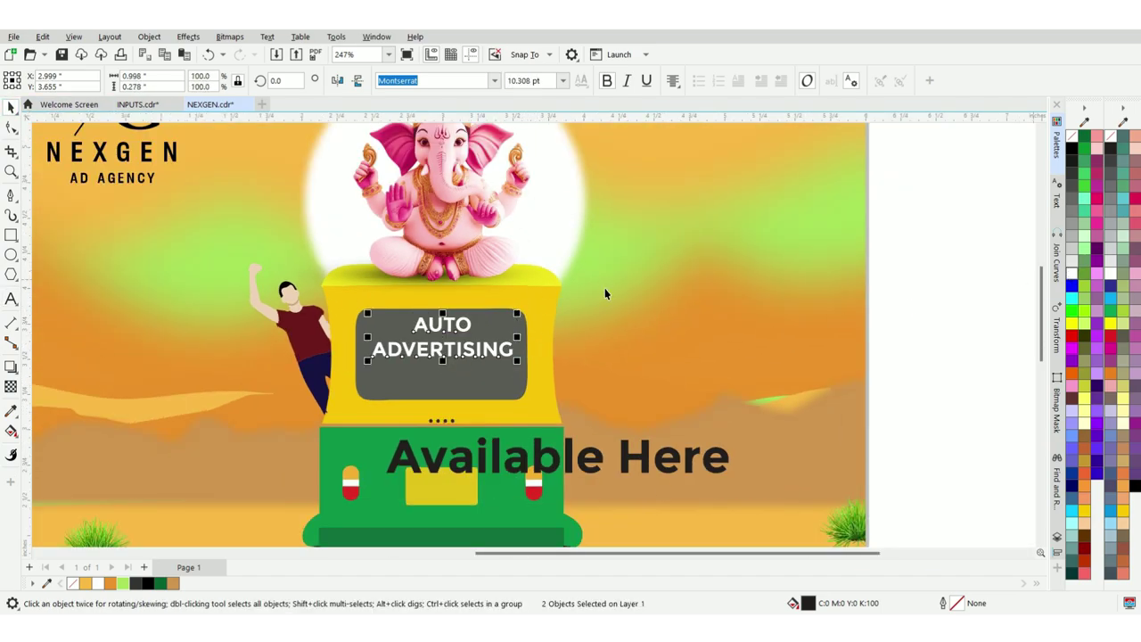
- Enlarge the word "AUTO" above "ADVERTISING" and group the two words in the rear window
{"action": "scroll", "coordinate": [604, 288], "scroll_direction": "down", "scroll_amount": 3}
{"action": "left_click", "coordinate": [460, 323]}
{"action": "scroll", "coordinate": [464, 326], "scroll_direction": "up", "scroll_amount": 3}
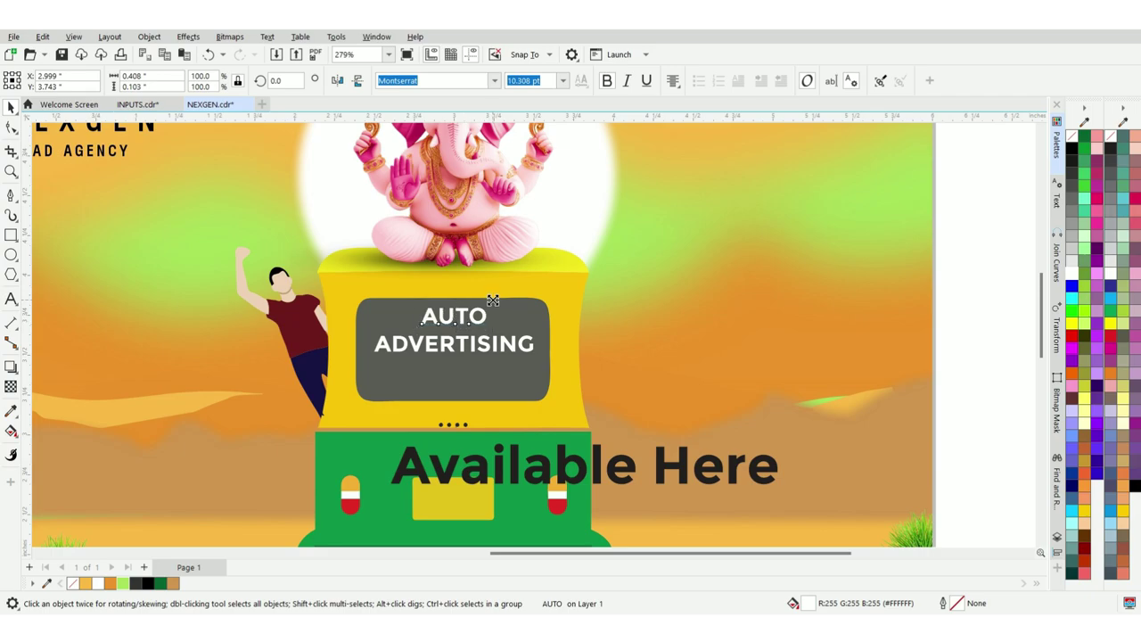
{"action": "scroll", "coordinate": [463, 347], "scroll_direction": "up", "scroll_amount": 1}
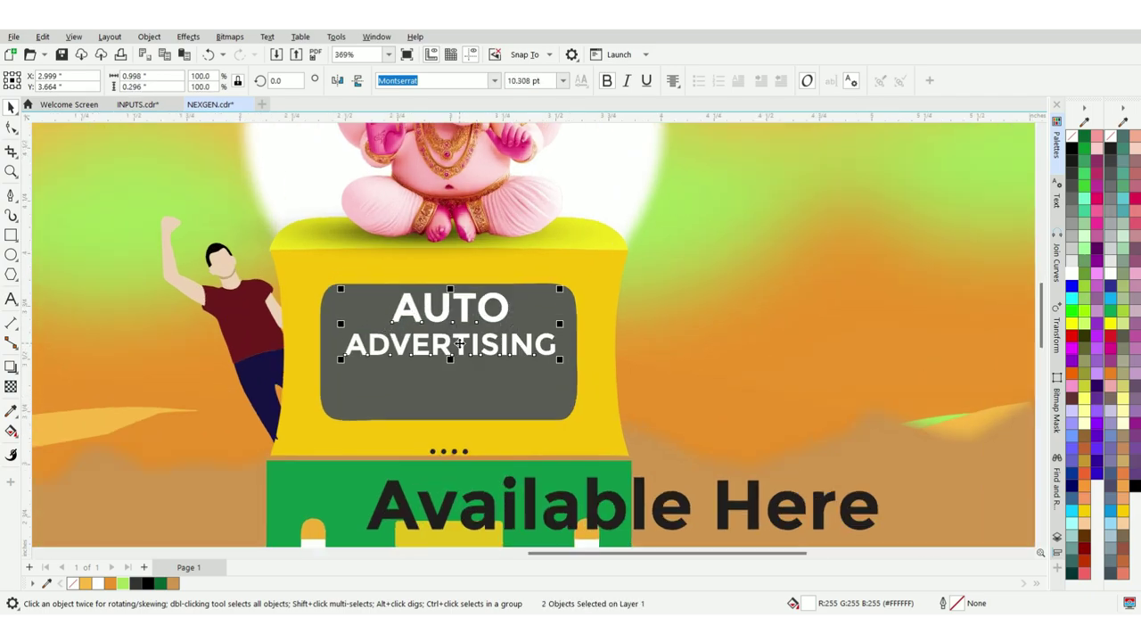
{"action": "key", "text": "ctrl+g"}
{"action": "left_click", "coordinate": [521, 384], "text": "shift"}
{"action": "scroll", "coordinate": [451, 349], "scroll_direction": "down", "scroll_amount": 3}
{"action": "left_click", "coordinate": [651, 367]}
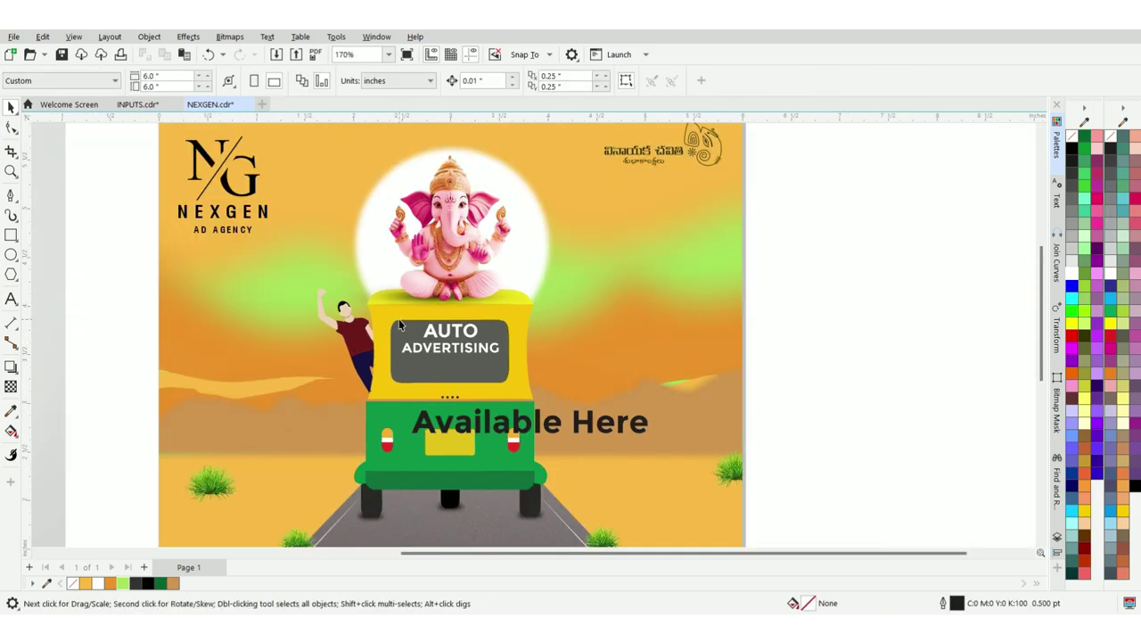
- Set the "Available Here" line in the Pacifico font
{"action": "left_click", "coordinate": [456, 329]}
{"action": "scroll", "coordinate": [454, 329], "scroll_direction": "up", "scroll_amount": 2}
{"action": "scroll", "coordinate": [459, 351], "scroll_direction": "down", "scroll_amount": 2}
{"action": "scroll", "coordinate": [533, 434], "scroll_direction": "up", "scroll_amount": 1}
{"action": "double_click", "coordinate": [533, 434]}
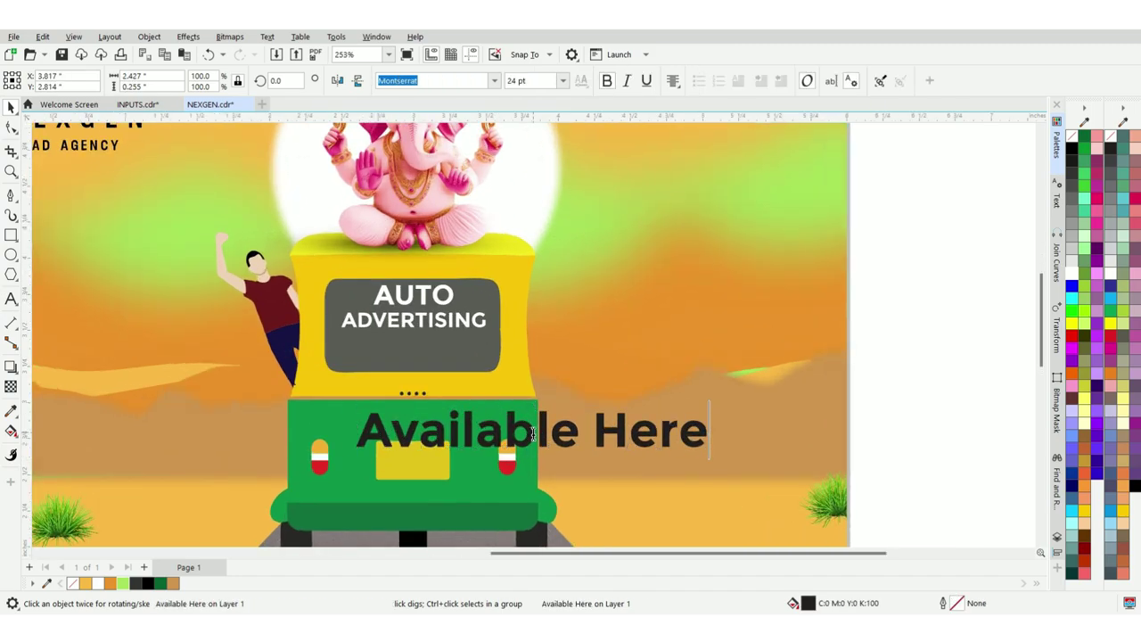
{"action": "double_click", "coordinate": [533, 434]}
{"action": "key", "text": "ctrl+a"}
{"action": "left_click", "coordinate": [494, 80]}
{"action": "scroll", "coordinate": [463, 244], "scroll_direction": "down", "scroll_amount": 4}
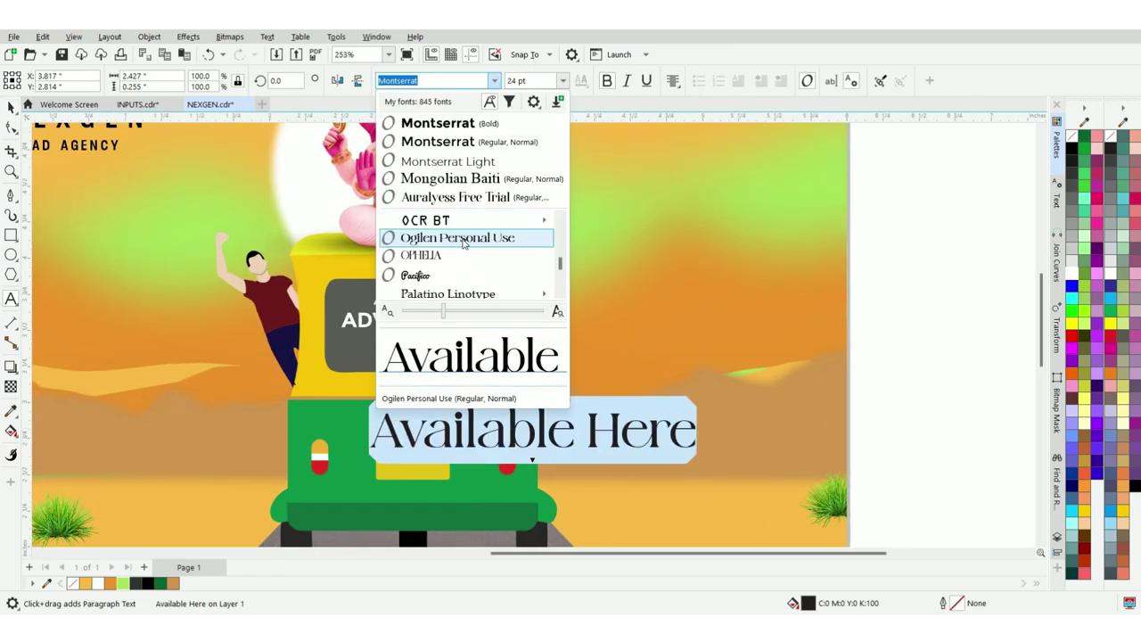
{"action": "left_click", "coordinate": [415, 275]}
- Scale "Available Here" down to 12.371 pt and place it below "ADVERTISING" inside the rear window
{"action": "left_click", "coordinate": [11, 107]}
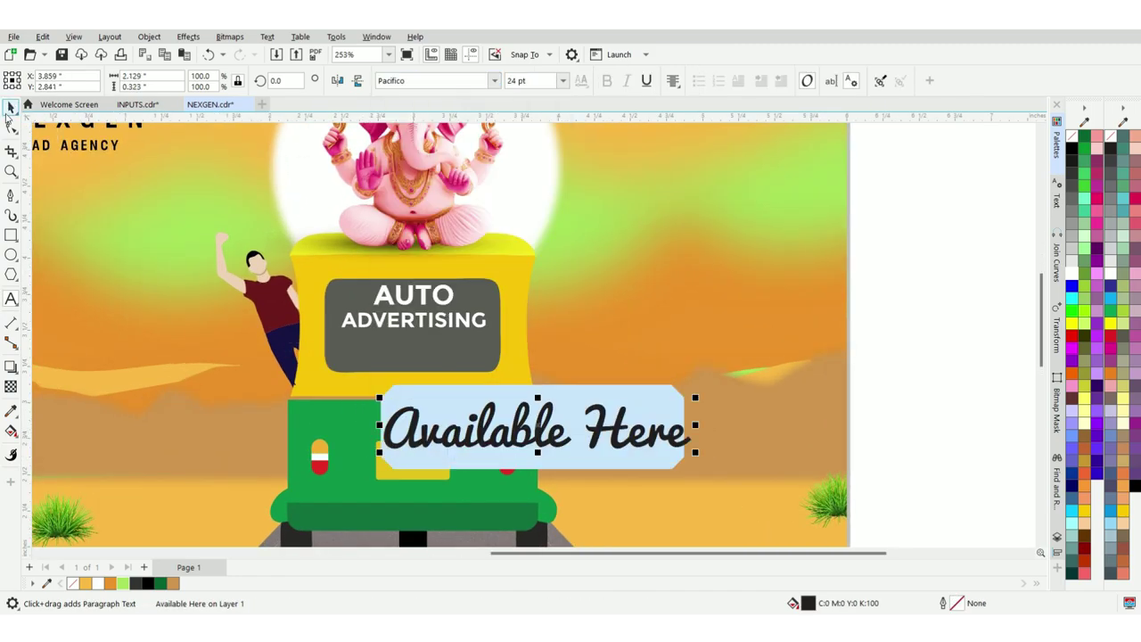
{"action": "left_click_drag", "start_coordinate": [681, 426], "coordinate": [498, 336]}
{"action": "scroll", "coordinate": [437, 370], "scroll_direction": "up", "scroll_amount": 4}
{"action": "left_click_drag", "start_coordinate": [416, 359], "coordinate": [413, 338]}
{"action": "scroll", "coordinate": [413, 338], "scroll_direction": "up", "scroll_amount": 1}
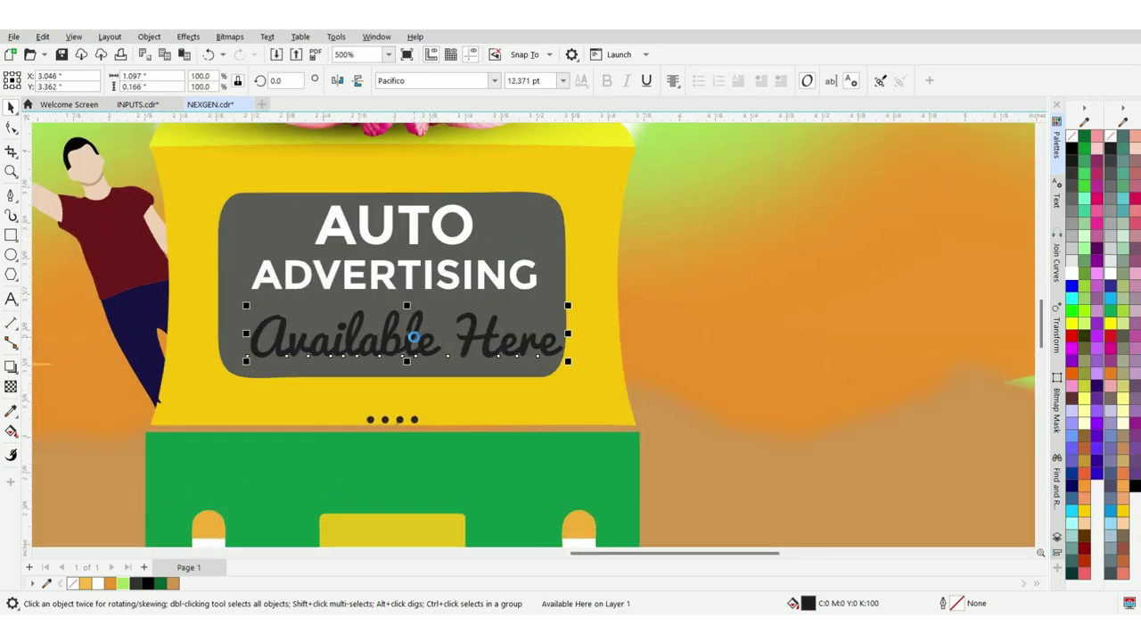
- Change the font of "Available Here" to Youth Touch DEMO
{"action": "double_click", "coordinate": [413, 337]}
{"action": "left_click", "coordinate": [467, 79]}
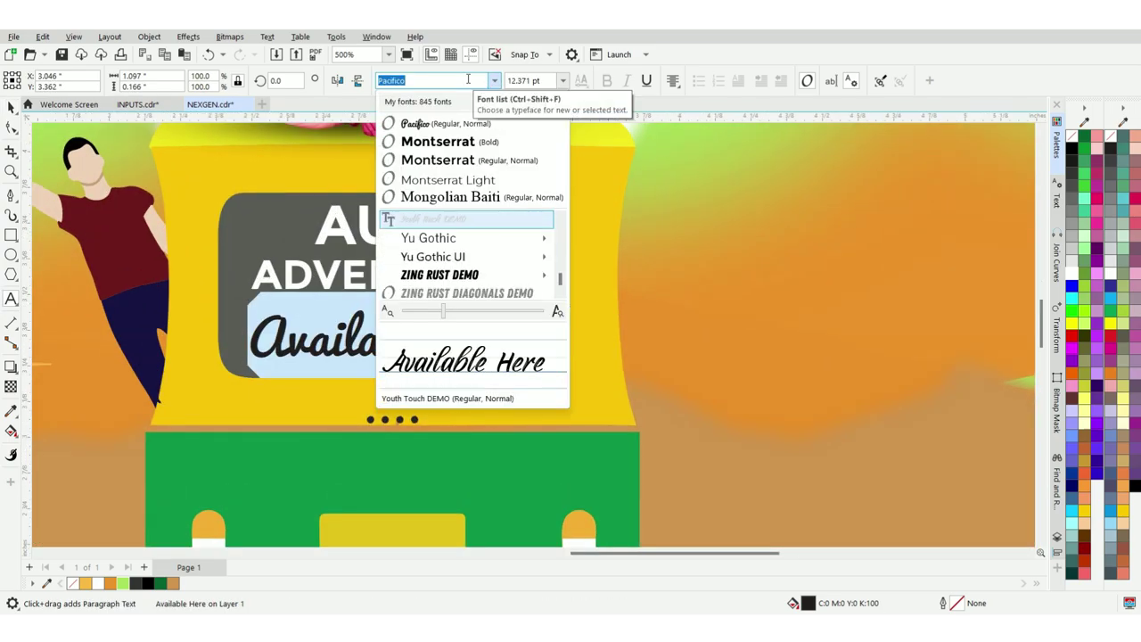
{"action": "scroll", "coordinate": [429, 268], "scroll_direction": "up", "scroll_amount": 10}
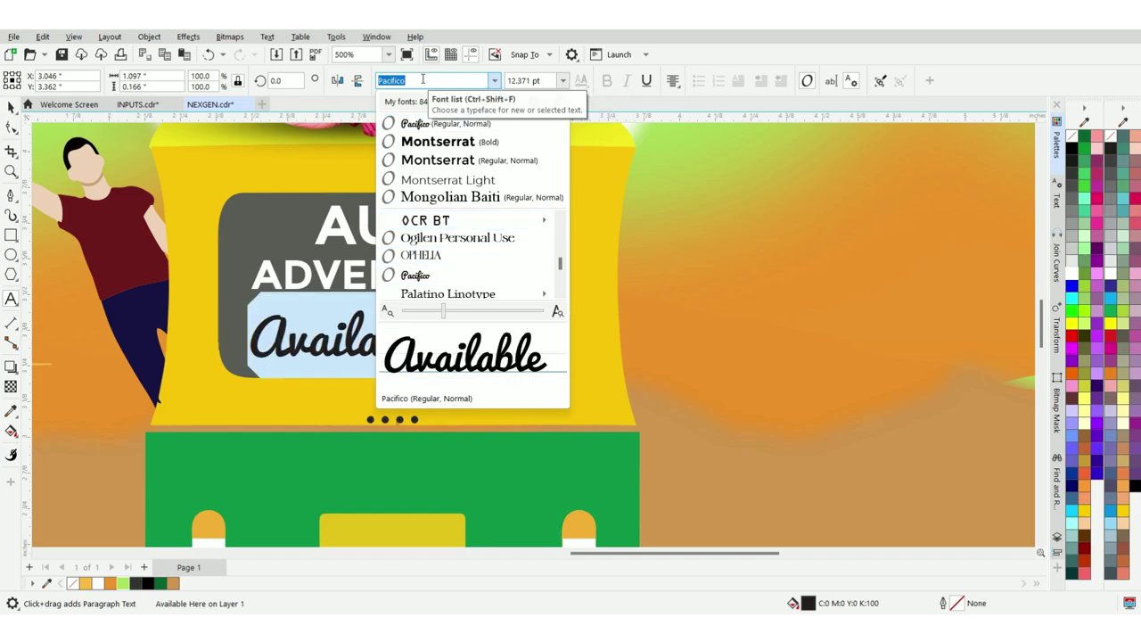
{"action": "type", "text": "you"}
{"action": "left_click", "coordinate": [438, 220]}
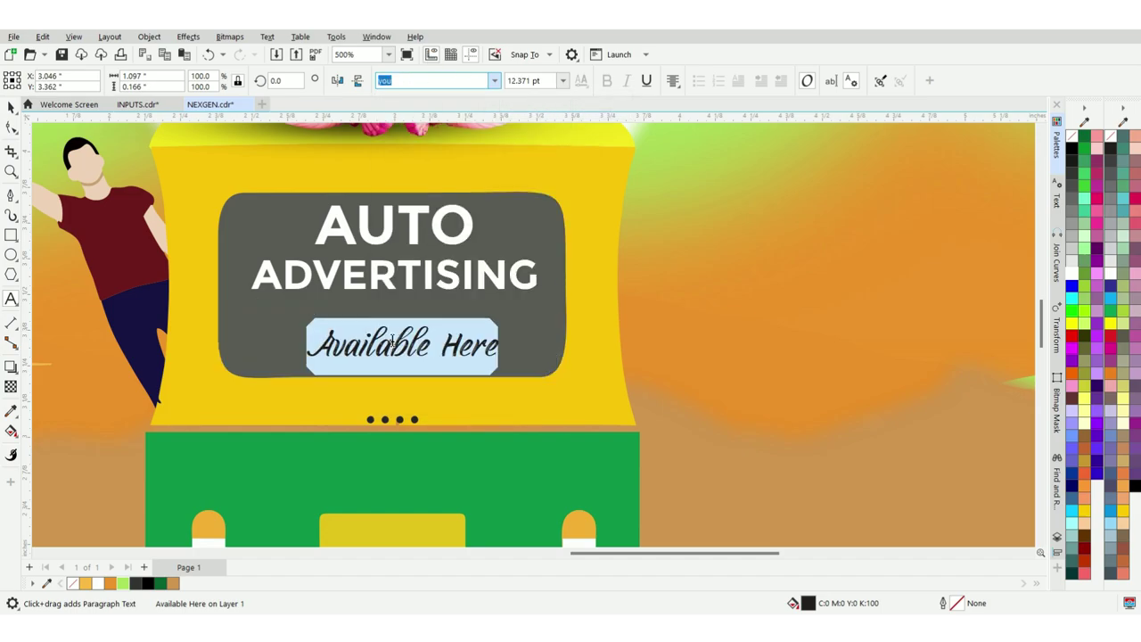
{"action": "left_click", "coordinate": [410, 356]}
{"action": "scroll", "coordinate": [410, 357], "scroll_direction": "up", "scroll_amount": 1}
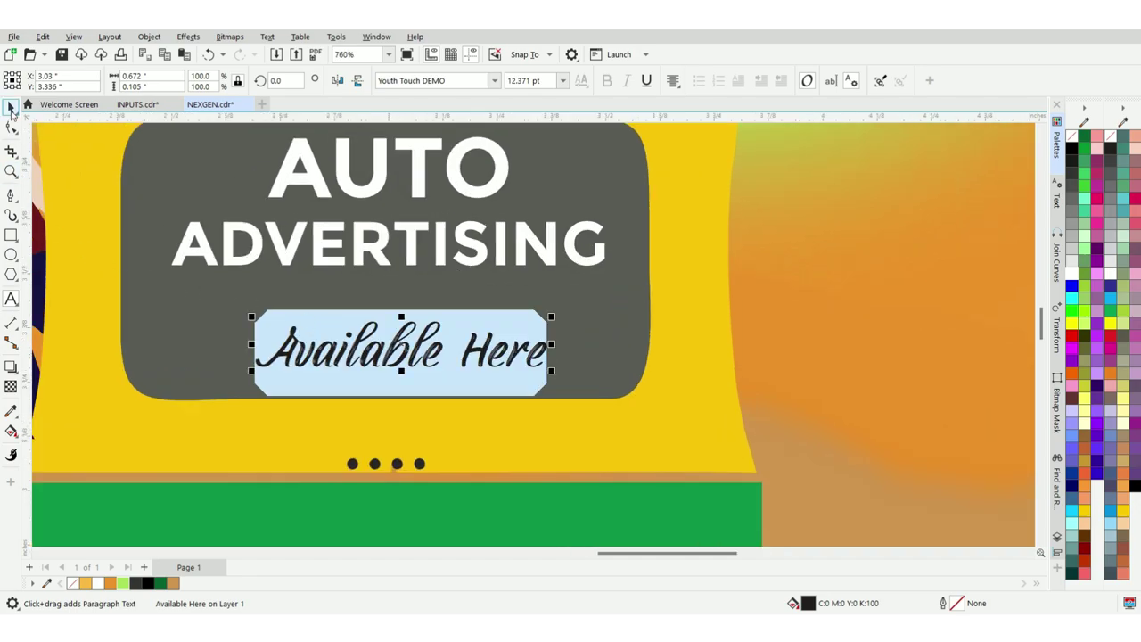
- Enlarge "Available Here" to 15.053 pt, move it up just below "ADVERTISING", and fill it white
{"action": "left_click", "coordinate": [10, 107]}
{"action": "left_click_drag", "start_coordinate": [551, 317], "coordinate": [582, 303]}
{"action": "scroll", "coordinate": [397, 366], "scroll_direction": "up", "scroll_amount": 1}
{"action": "left_click_drag", "start_coordinate": [397, 366], "coordinate": [386, 337]}
{"action": "left_click", "coordinate": [1071, 276]}
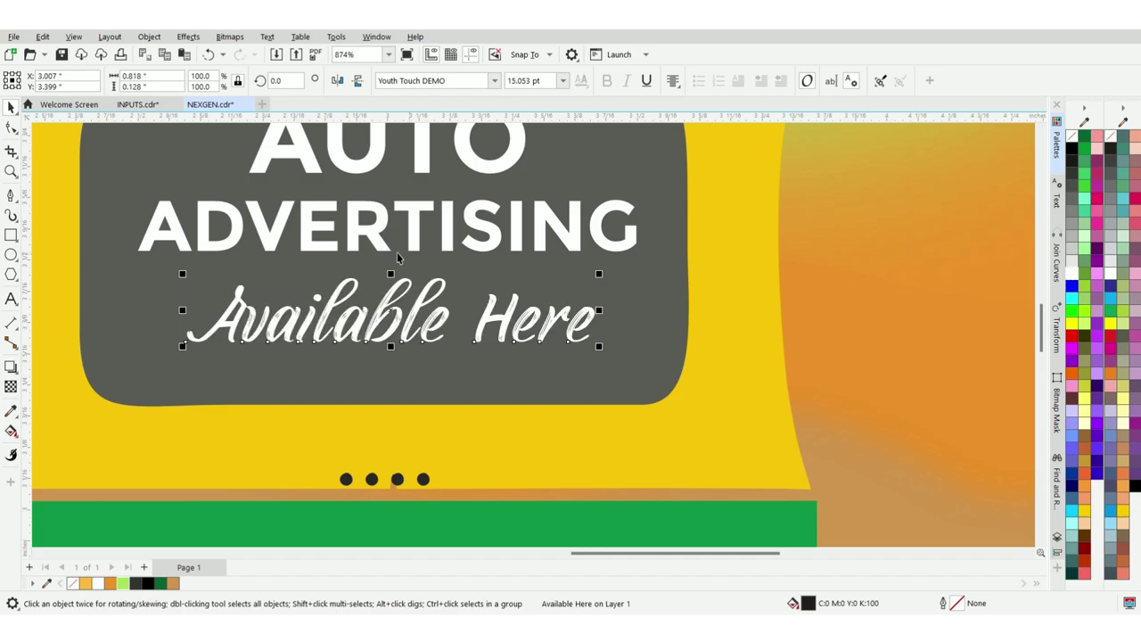
{"action": "scroll", "coordinate": [447, 333], "scroll_direction": "down", "scroll_amount": 10}
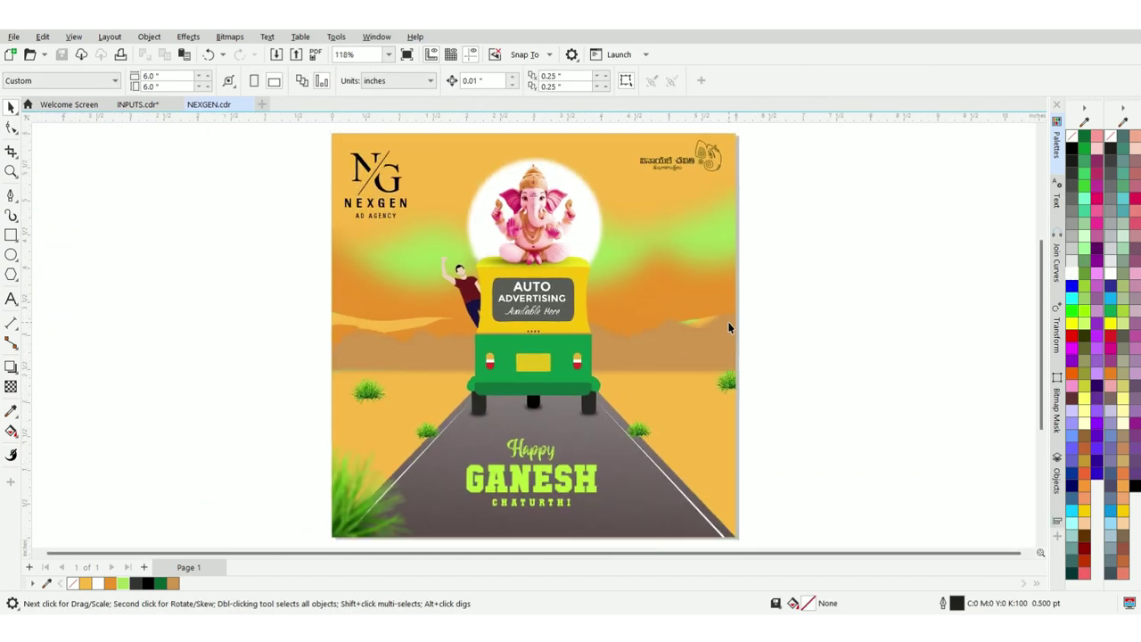